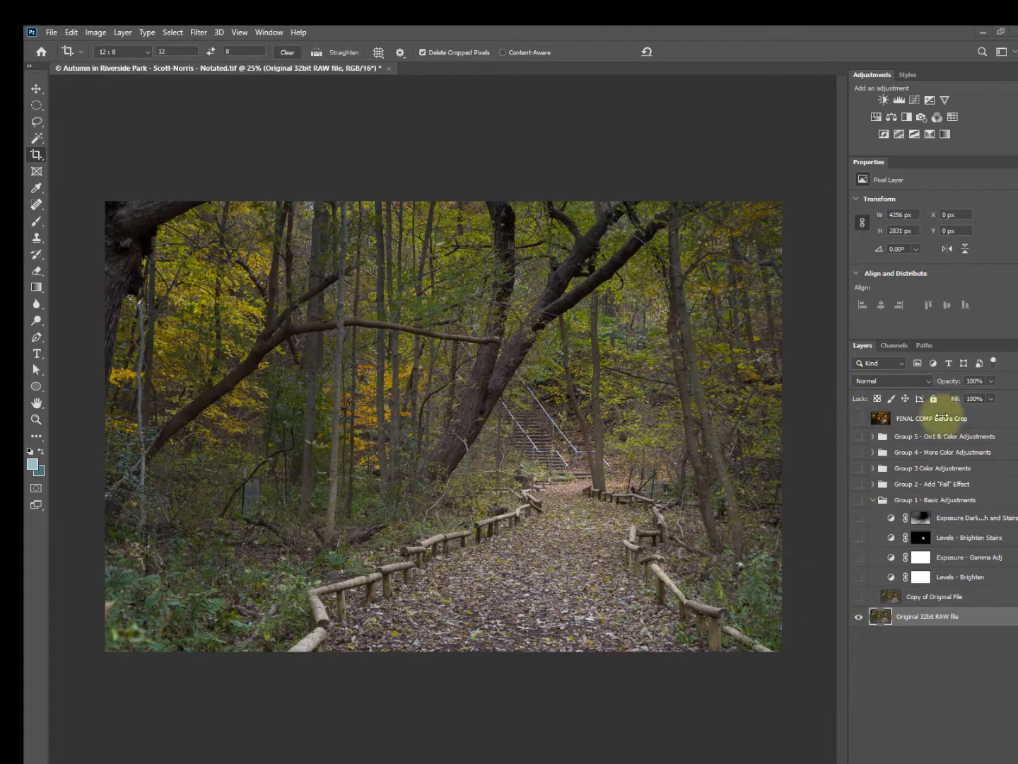
Show and hide the FINAL COMP Before Crop layer to compare the finished image with the original, and collapse Group 1
click(931, 419)
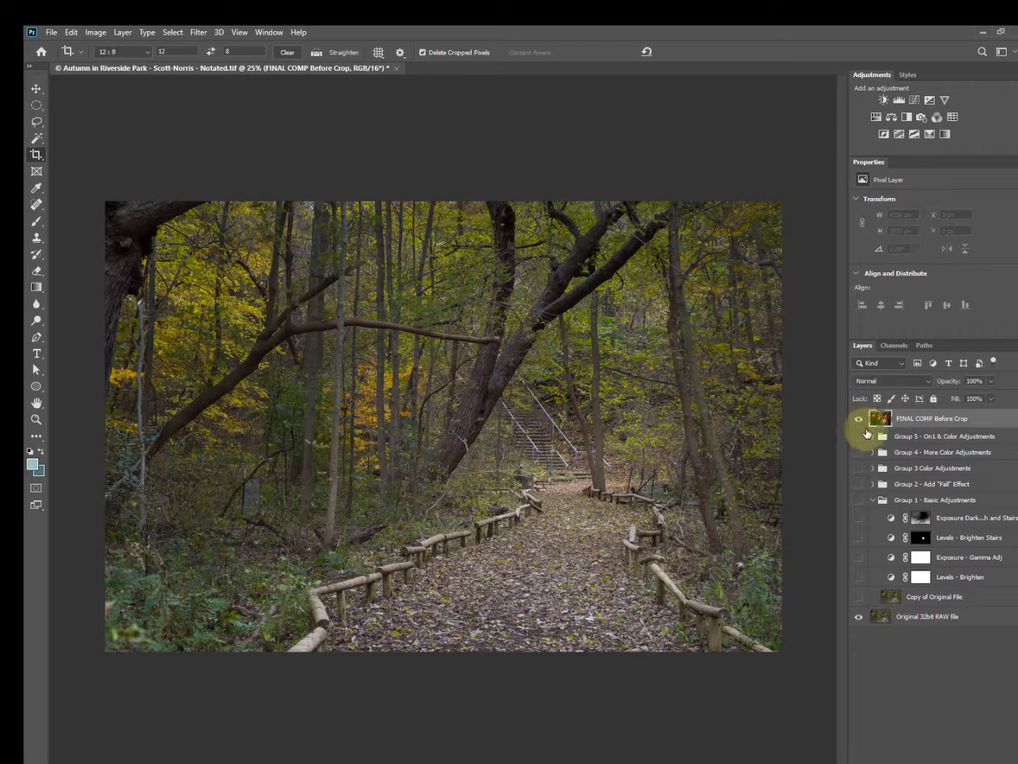
click(858, 420)
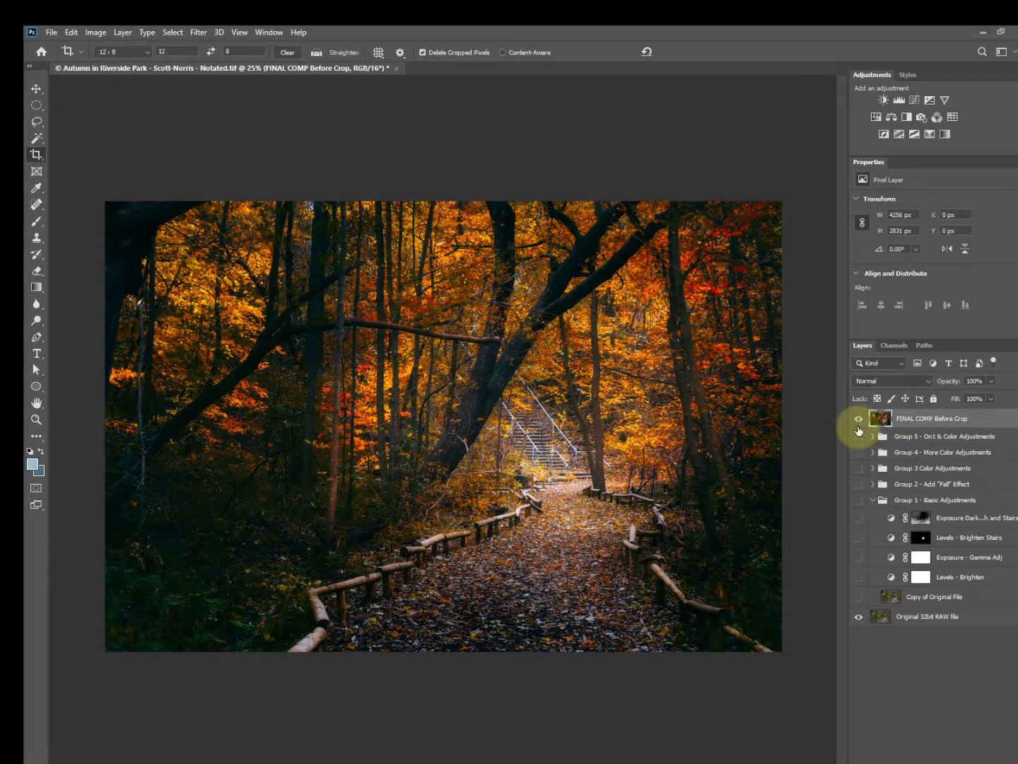
click(858, 418)
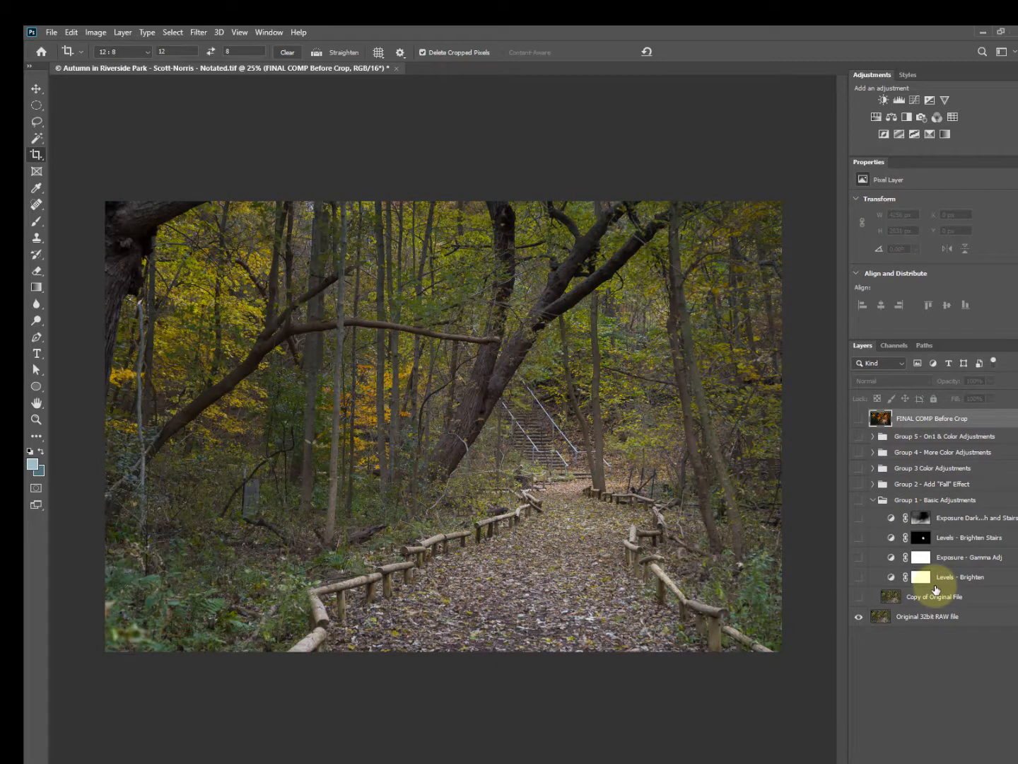
click(873, 500)
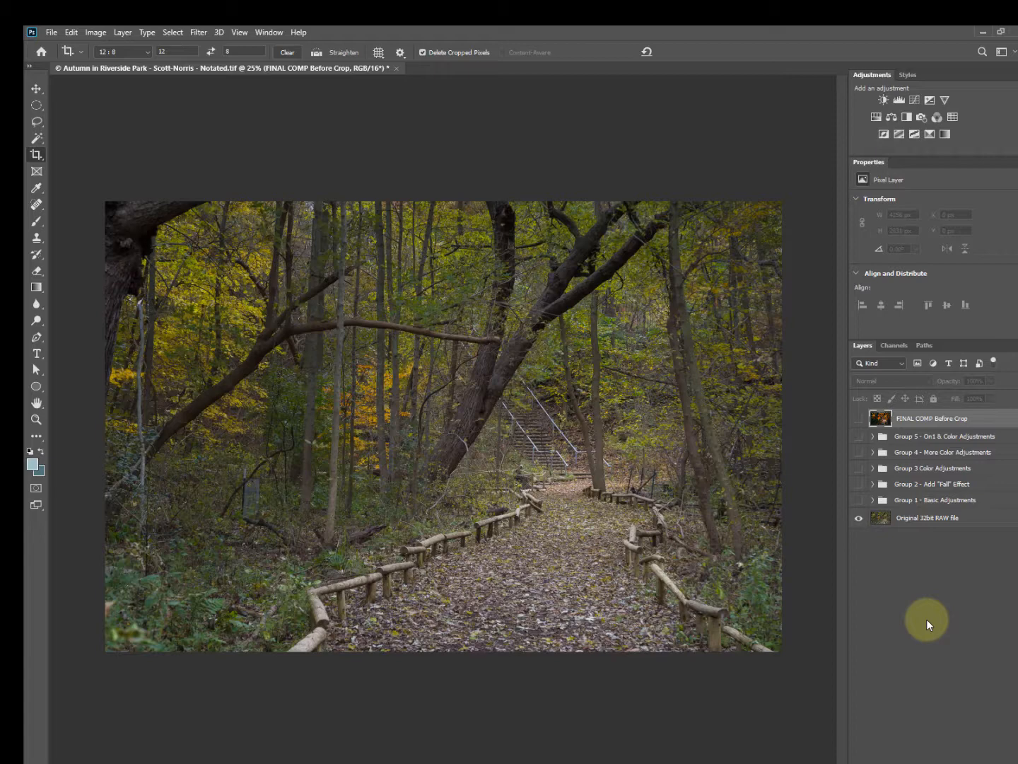
click(858, 420)
click(859, 420)
Turn on the Copy of Original File and Levels - Brighten layers in Group 1, and set the Levels white point to 218
click(873, 500)
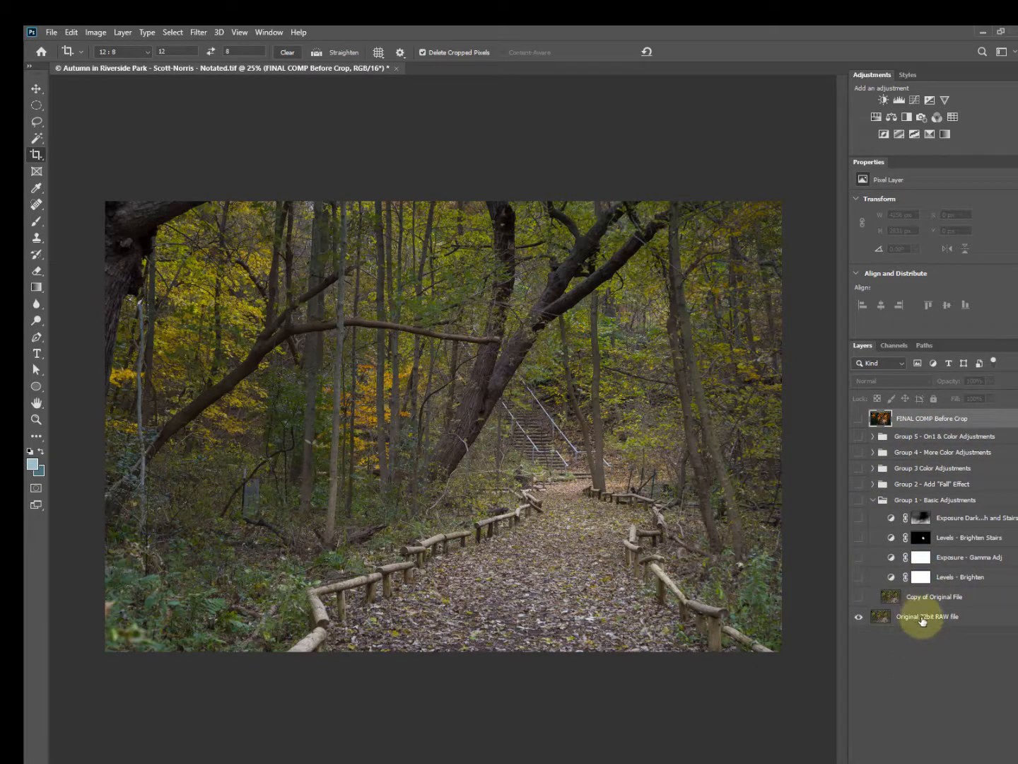
click(860, 599)
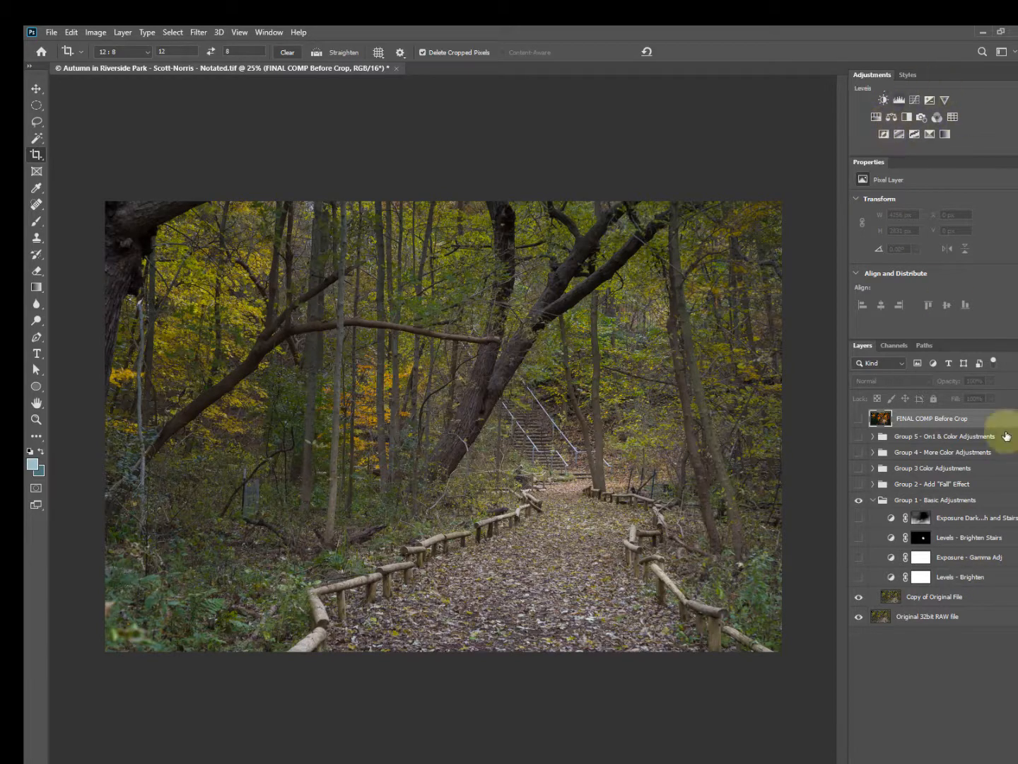
click(857, 577)
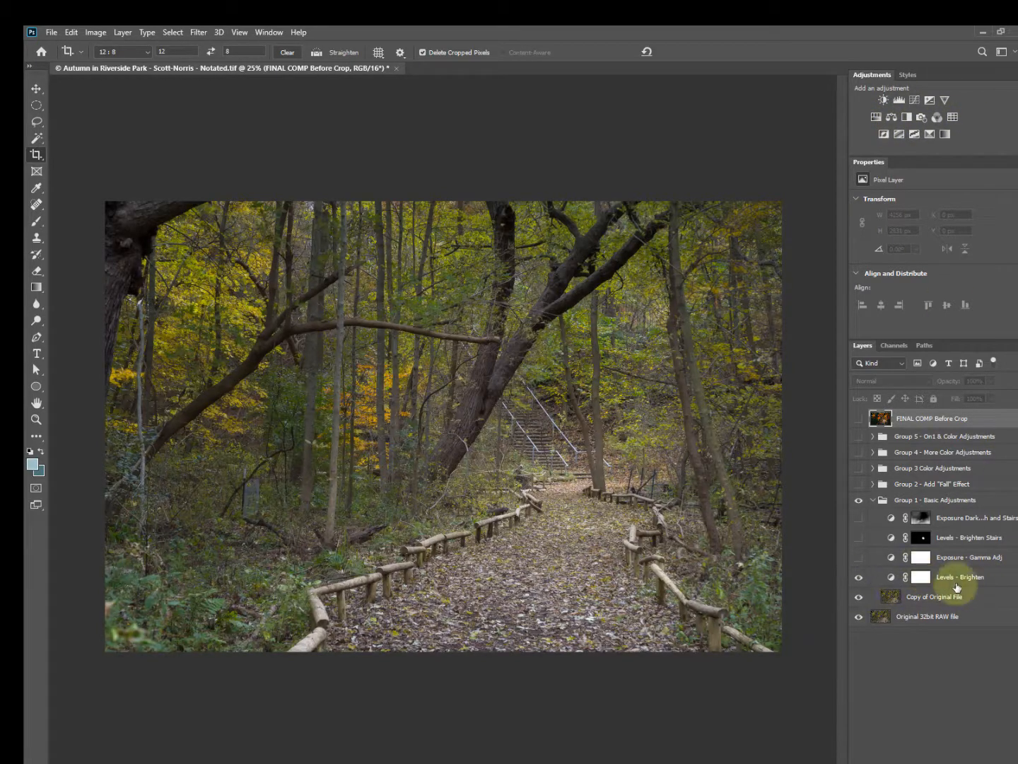
click(893, 579)
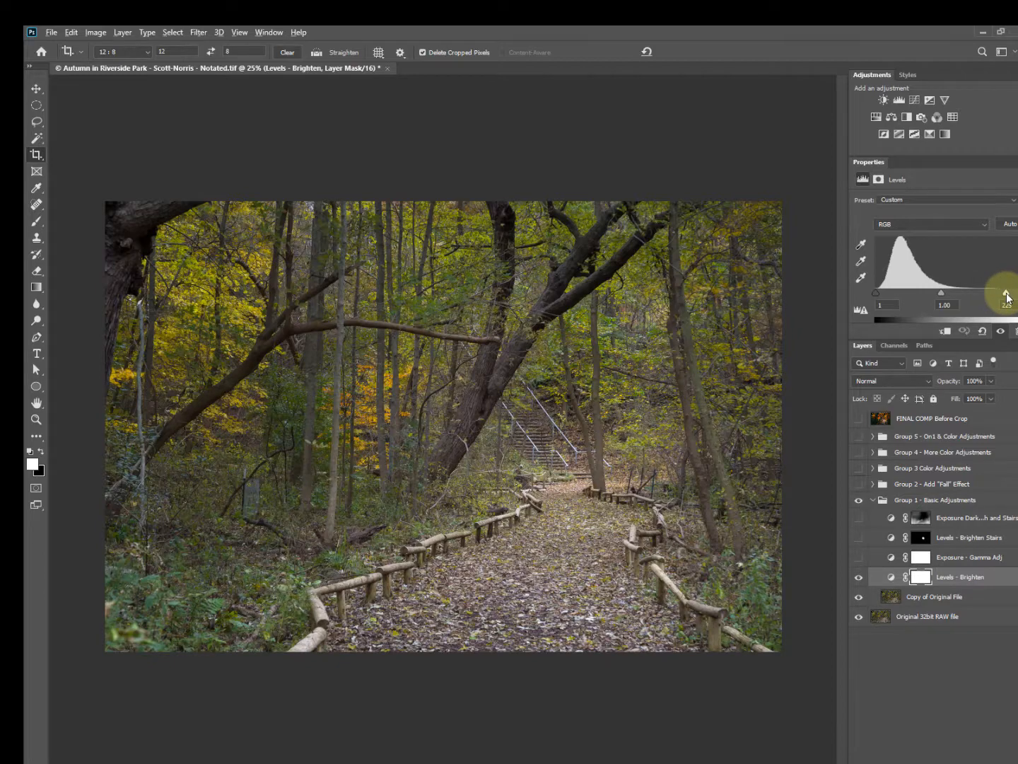
mouse_move(1007, 297)
alt+mouse_down()
mouse_move(953, 294)
mouse_move(1003, 297)
alt+mouse_up()
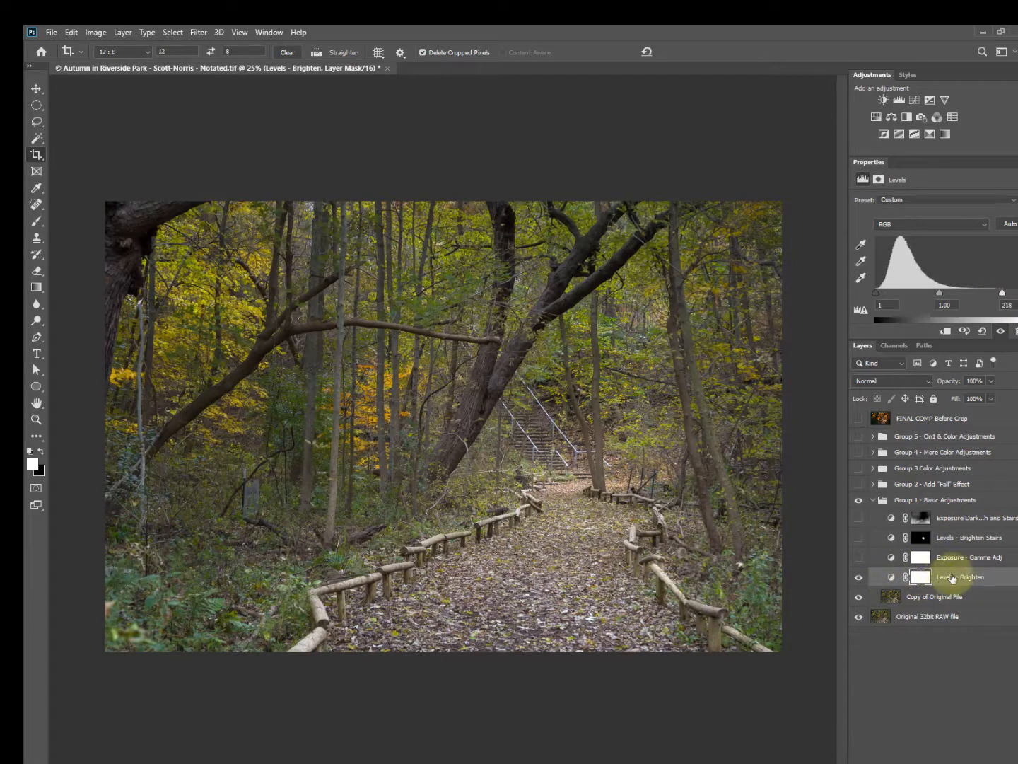
Turn on the Exposure - Gamma Adj layer in Group 1 and compare the image with and without it
click(881, 562)
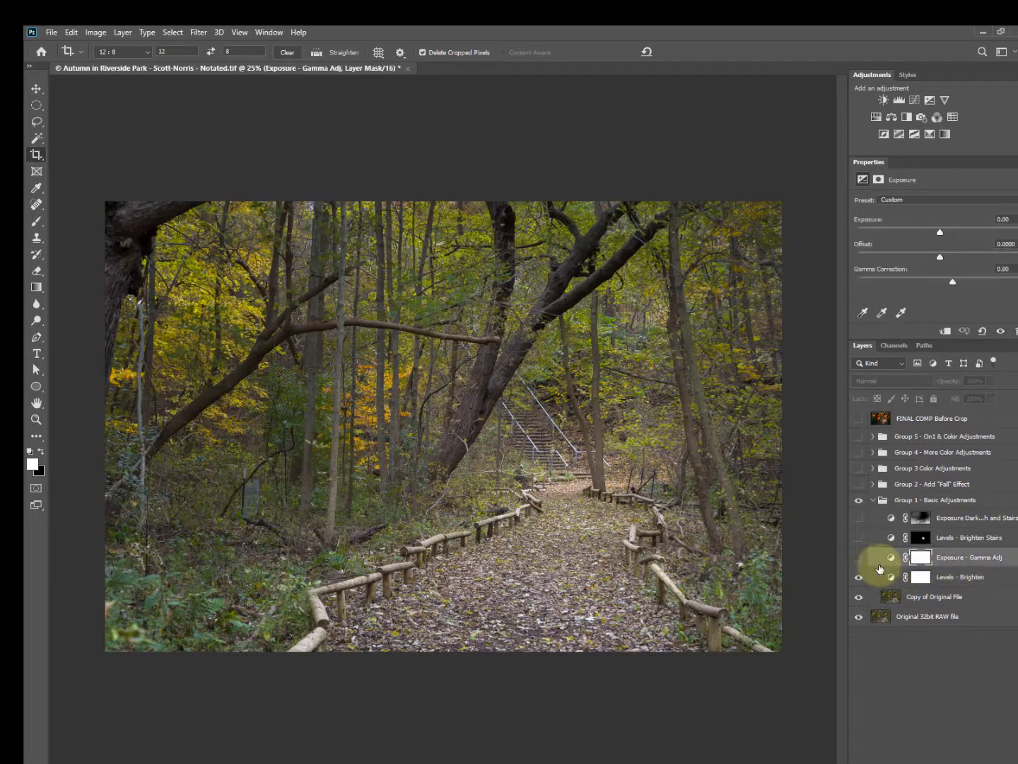
click(858, 559)
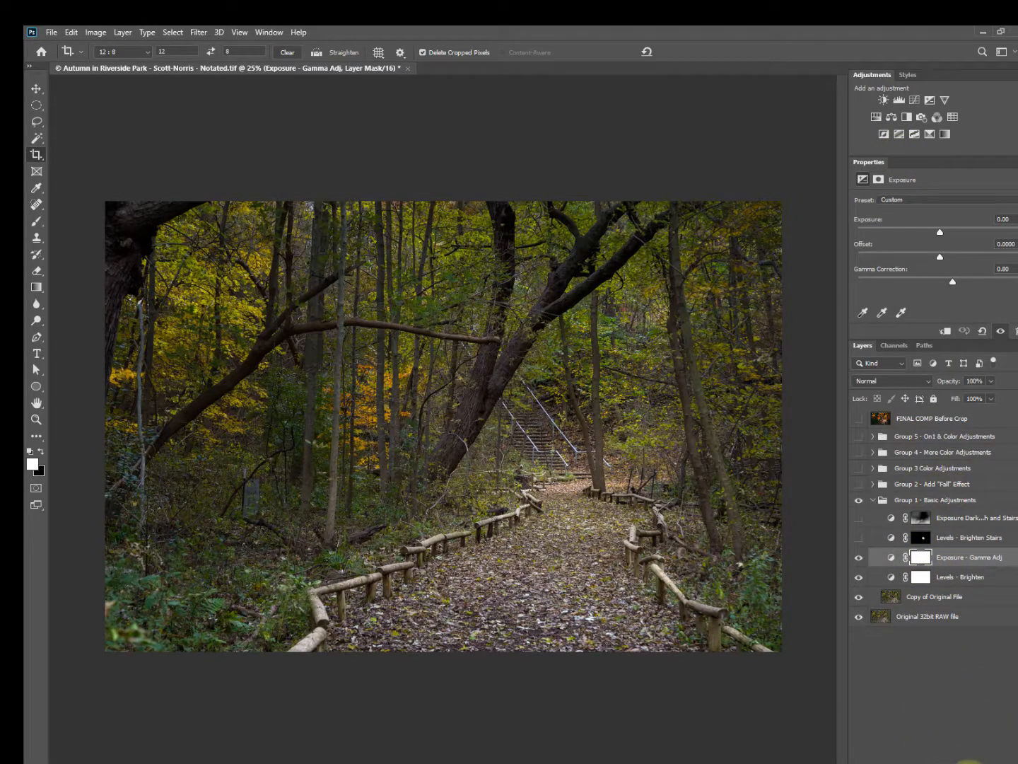
click(969, 761)
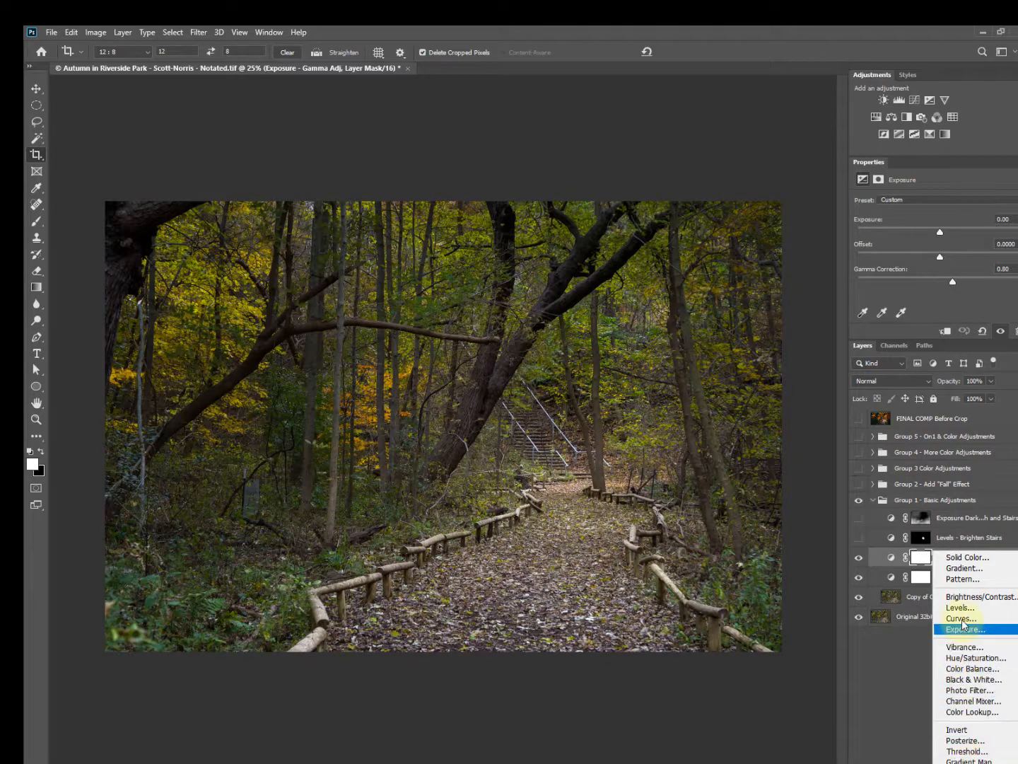
click(910, 686)
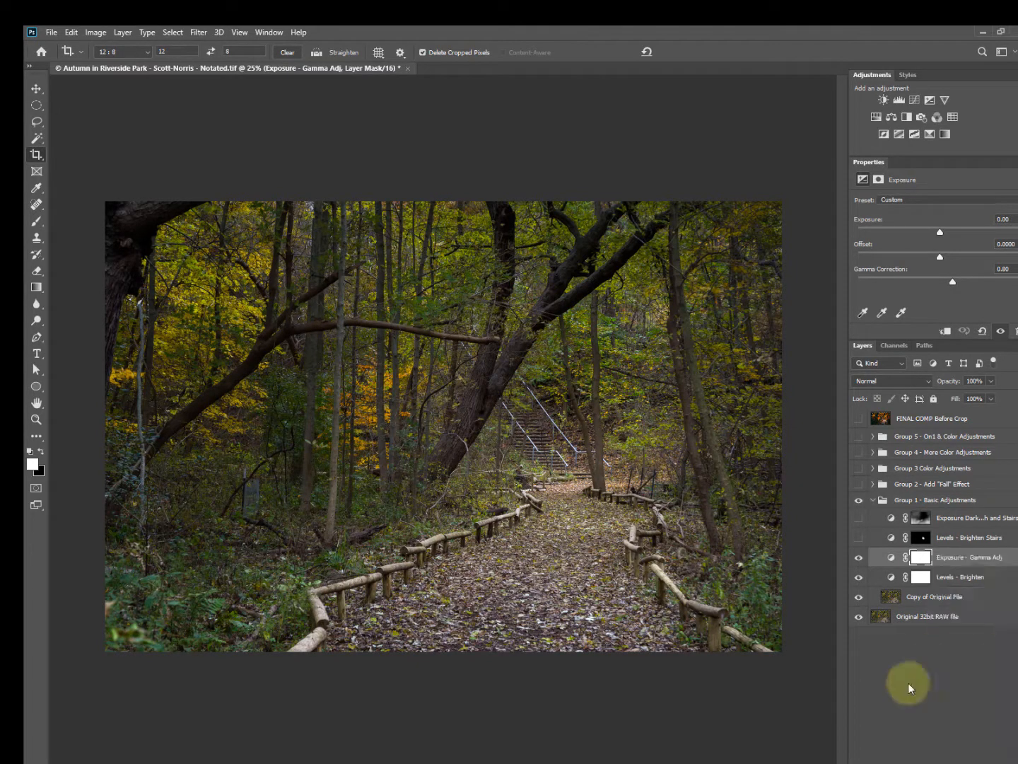
click(890, 557)
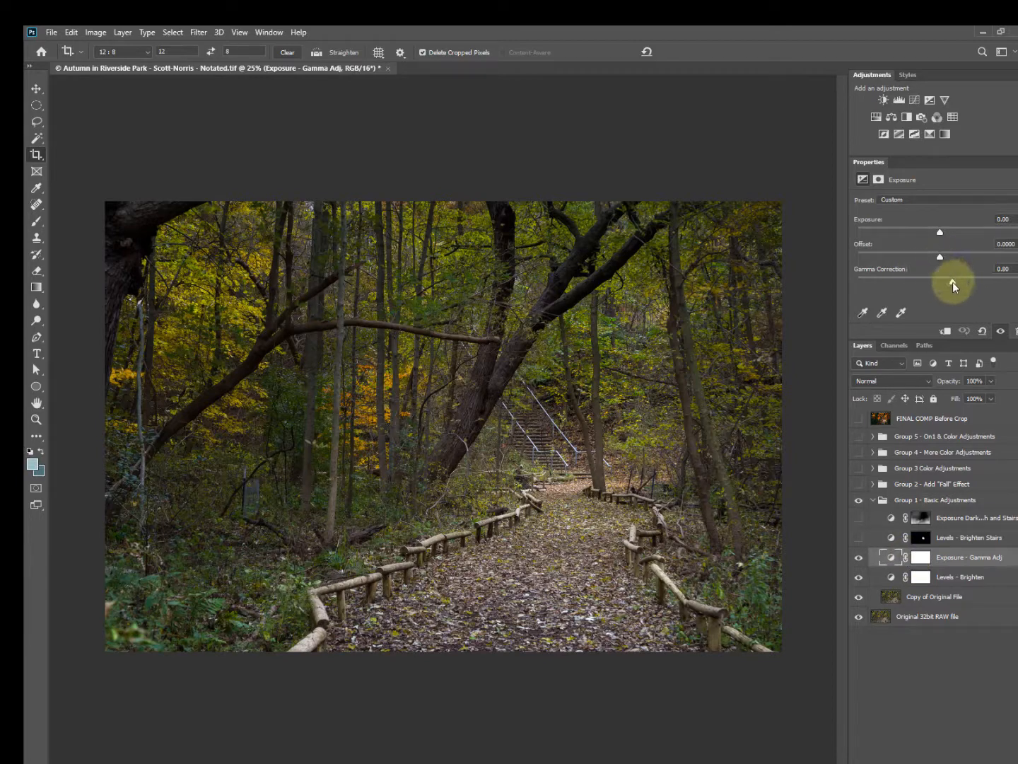
click(858, 557)
click(858, 557)
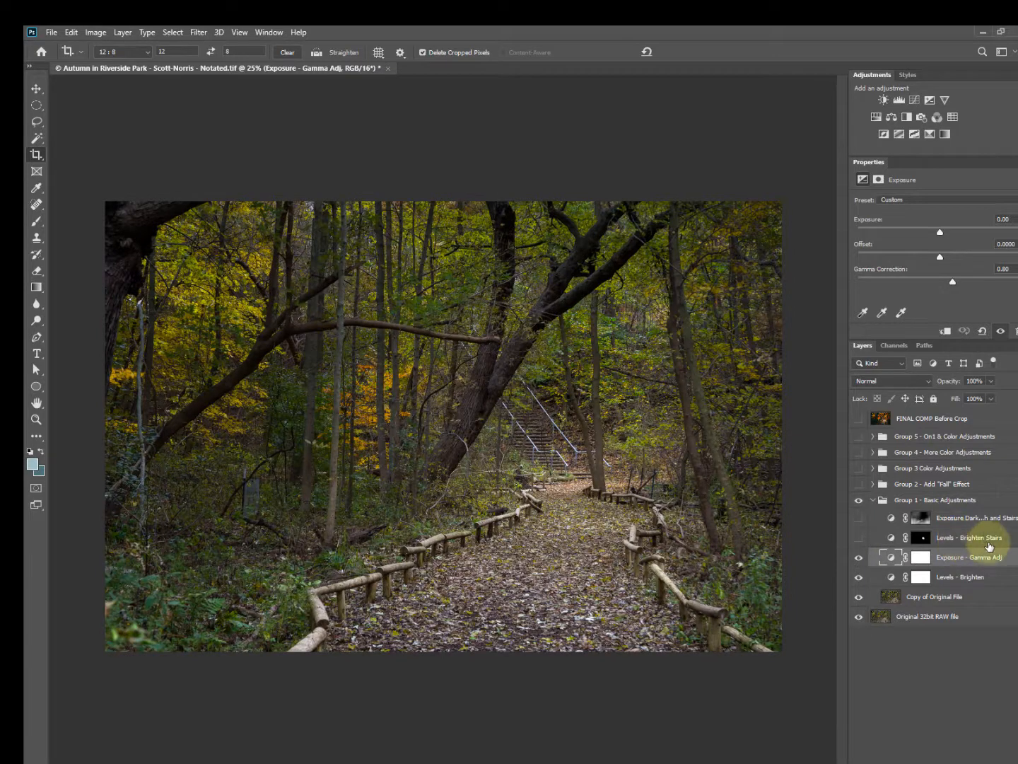
Turn on the Levels - Brighten Stairs layer and set its midtone level to 1.16
click(858, 539)
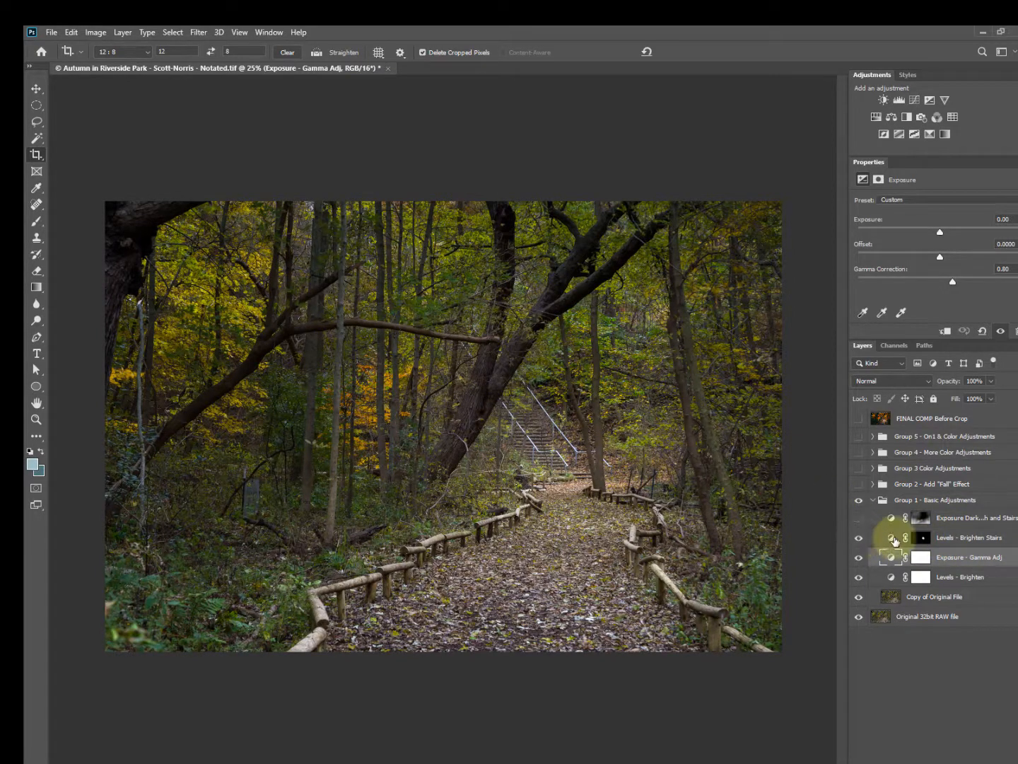
click(892, 539)
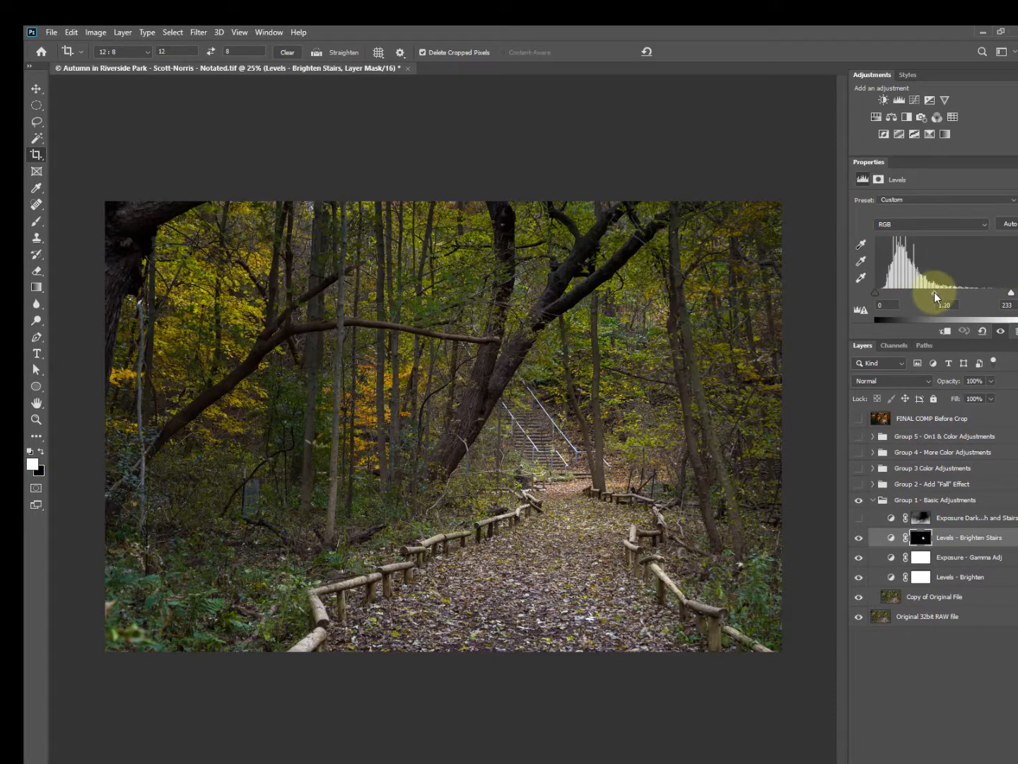
mouse_move(934, 293)
mouse_down()
mouse_move(923, 288)
mouse_move(942, 290)
mouse_up()
View the Levels - Brighten Stairs mask on its own, return to the image, and select that mask with the Brush tool active
alt+click(923, 541)
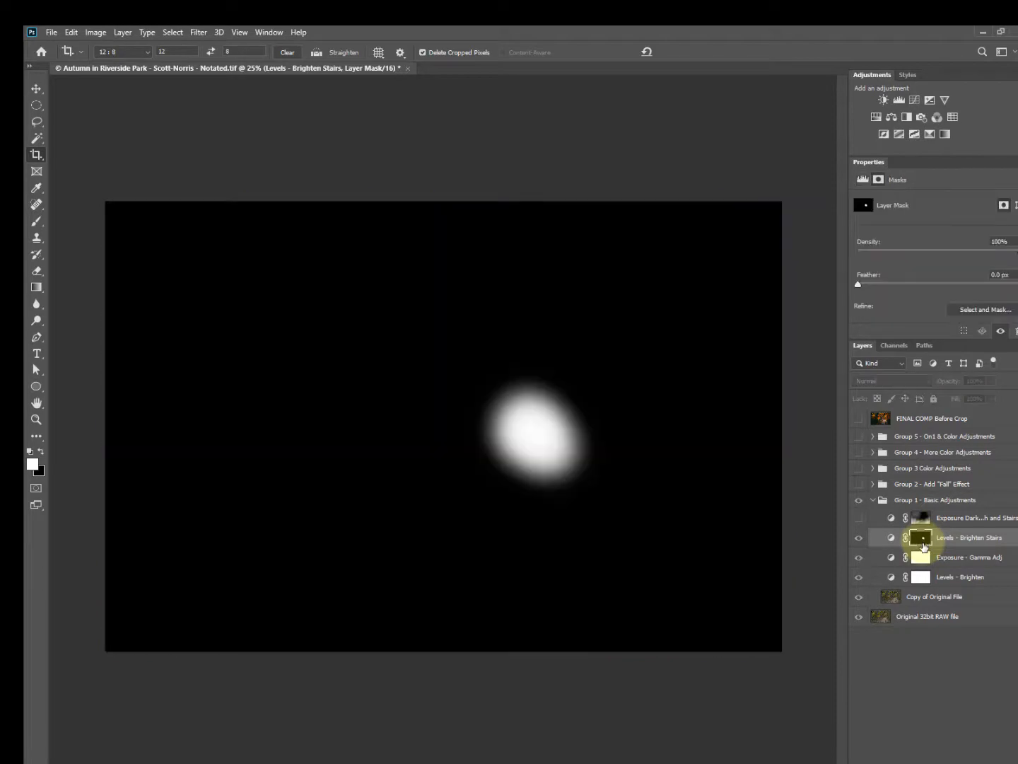
drag(946, 541, 920, 544)
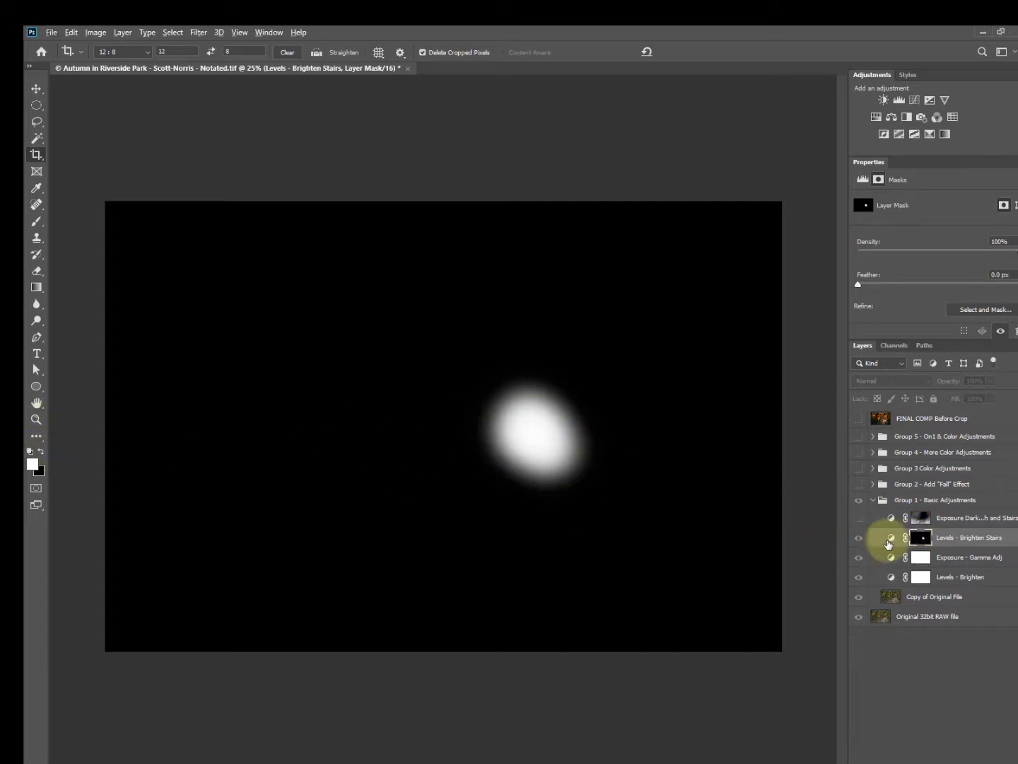
click(891, 538)
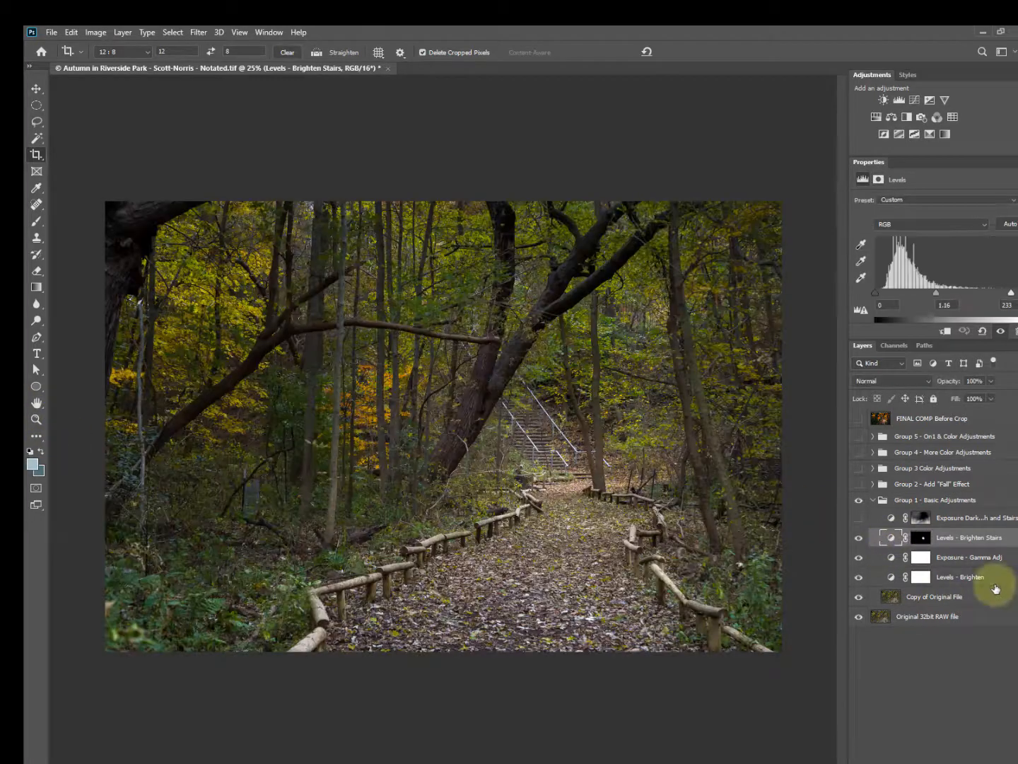
click(36, 220)
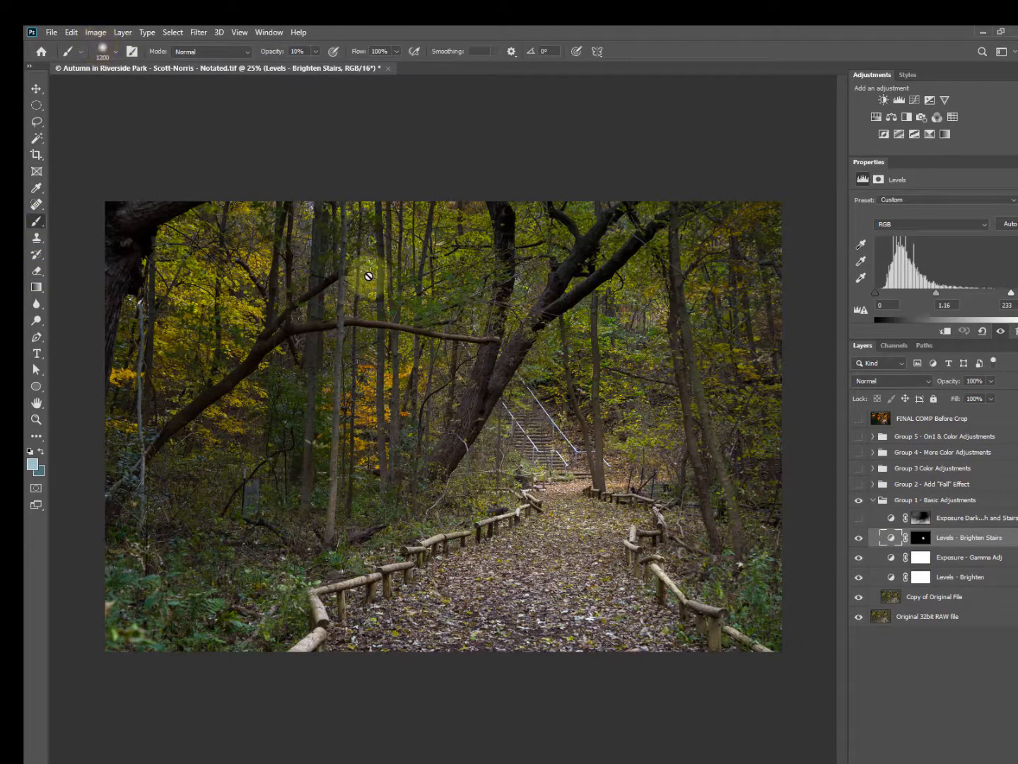
click(922, 542)
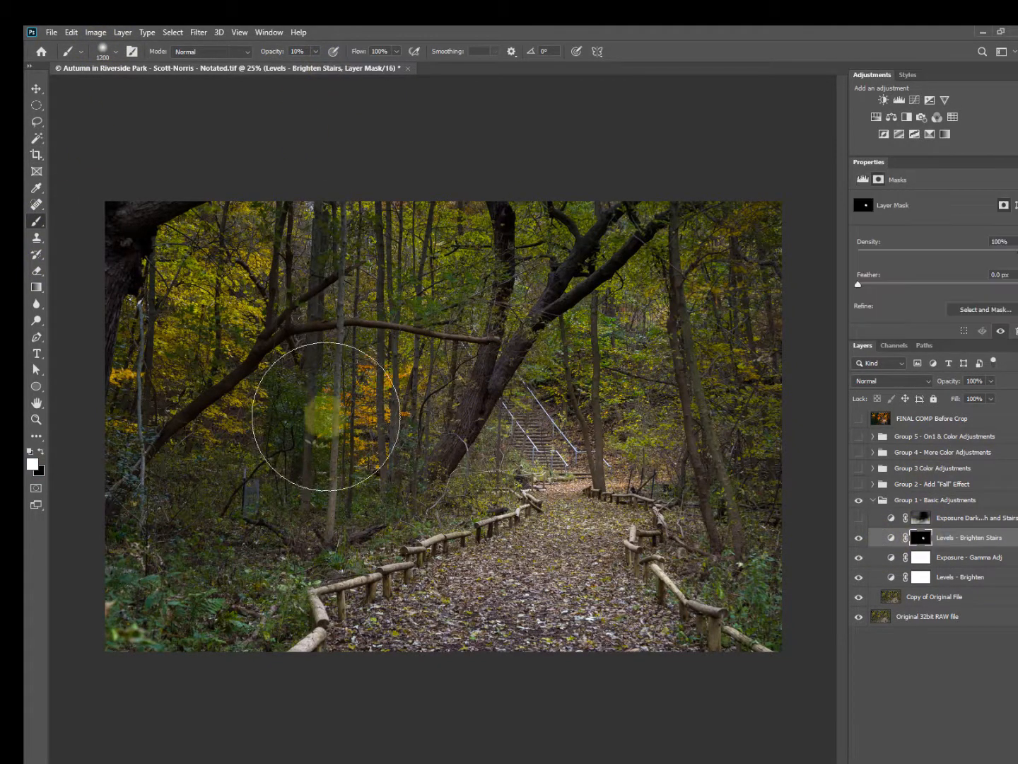
Show and hide the Levels - Brighten Stairs layer to compare its effect on the stairs
click(858, 541)
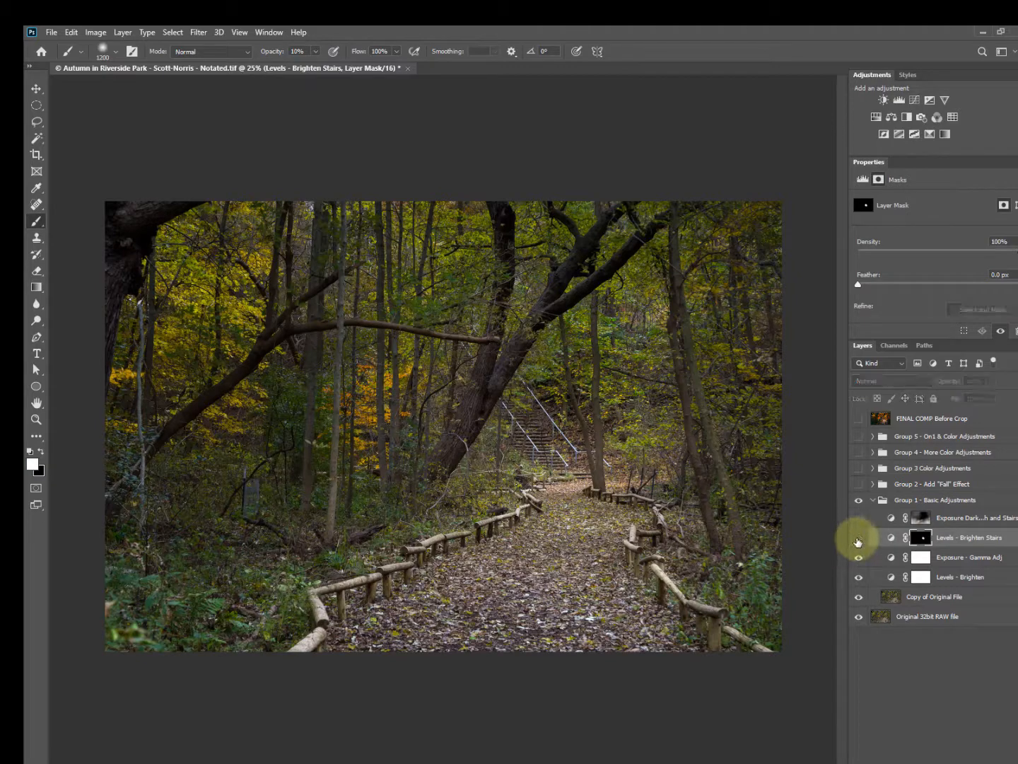
click(857, 542)
click(858, 541)
click(858, 540)
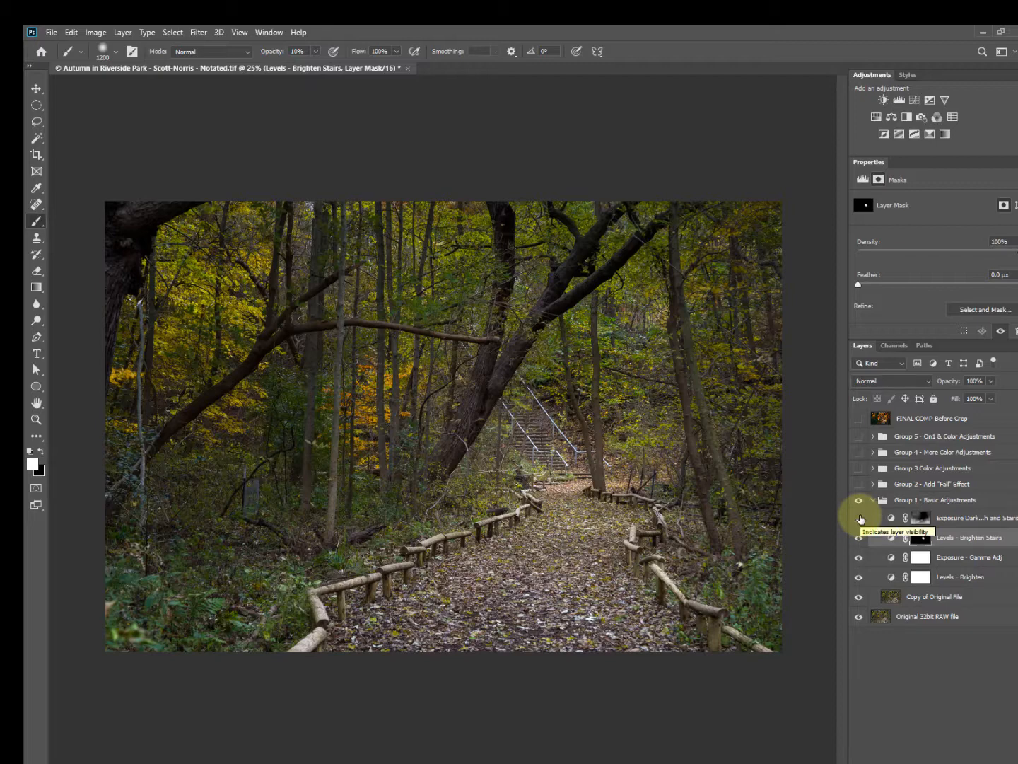
click(859, 518)
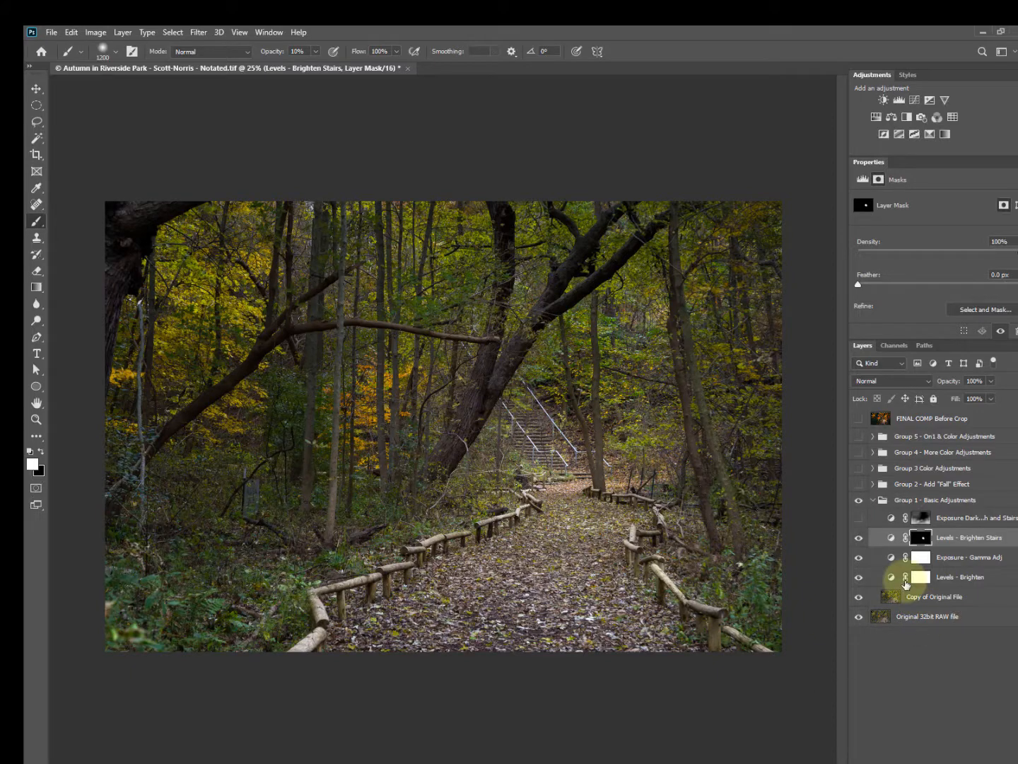
Switch to the Move tool and turn on the Exposure Darken to Highlight Path and Stairs layer
click(35, 89)
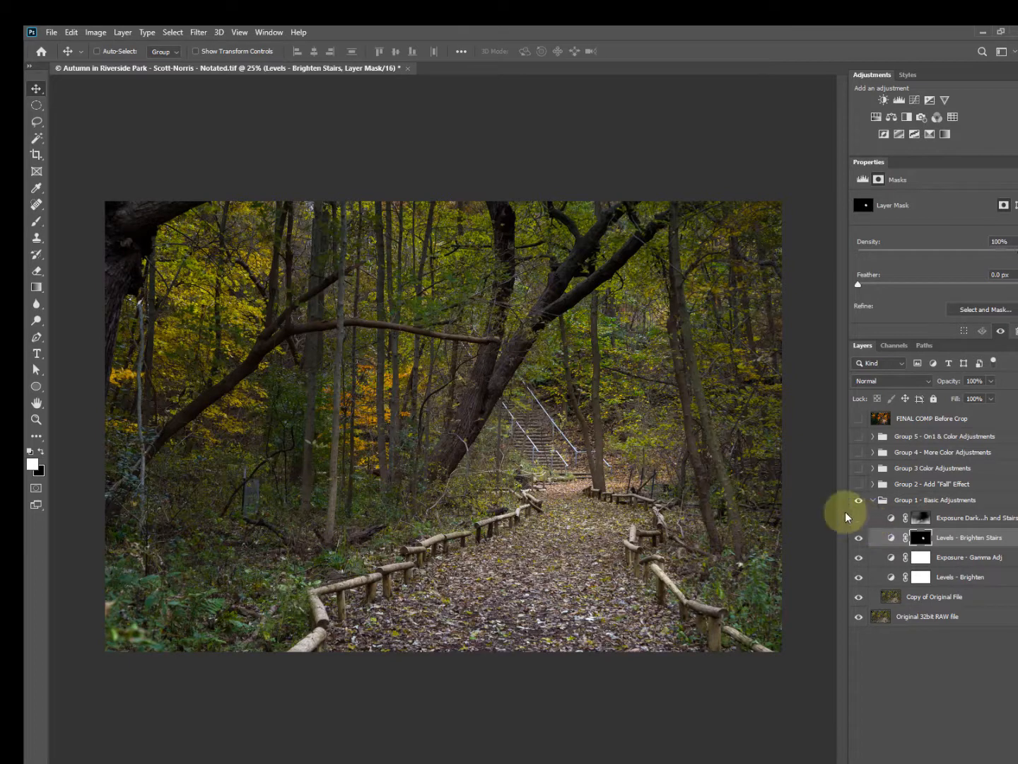
click(888, 520)
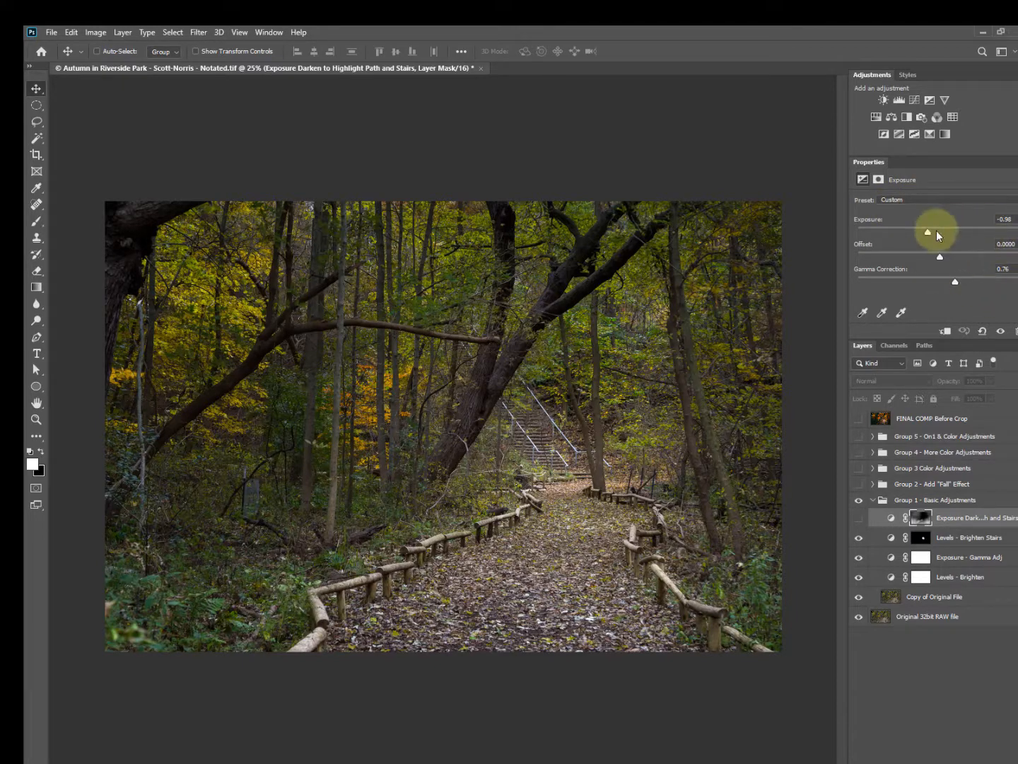
click(858, 518)
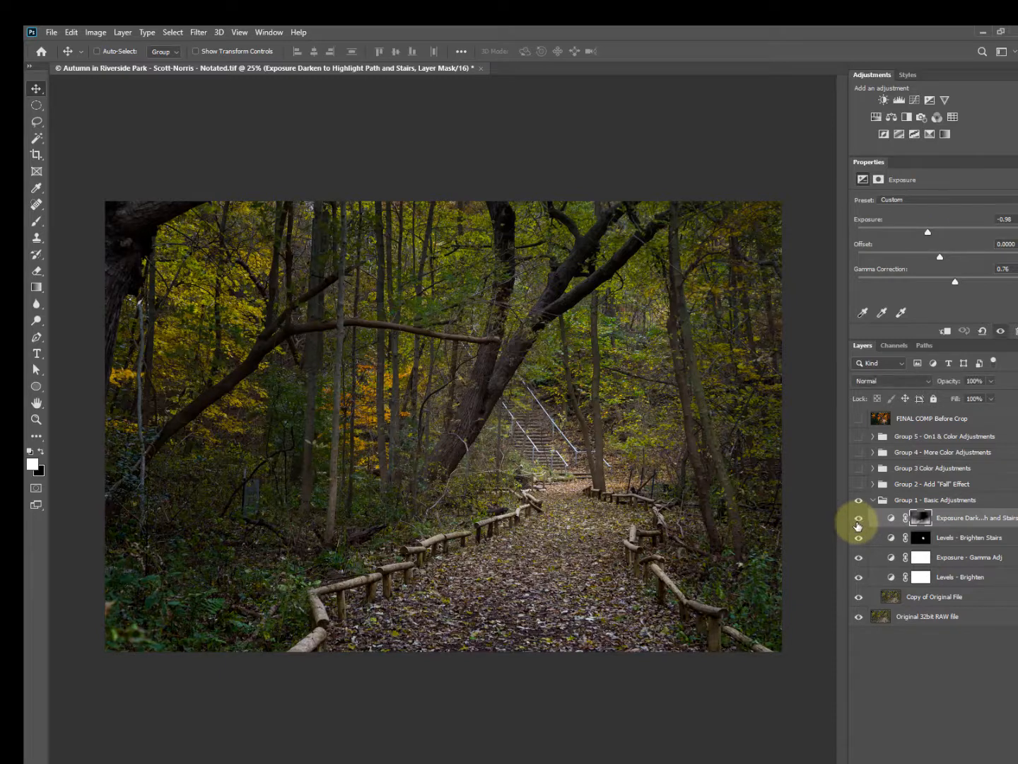
View the Exposure Darken layer's mask on its own, and compare the image with and without that layer
alt+click(920, 519)
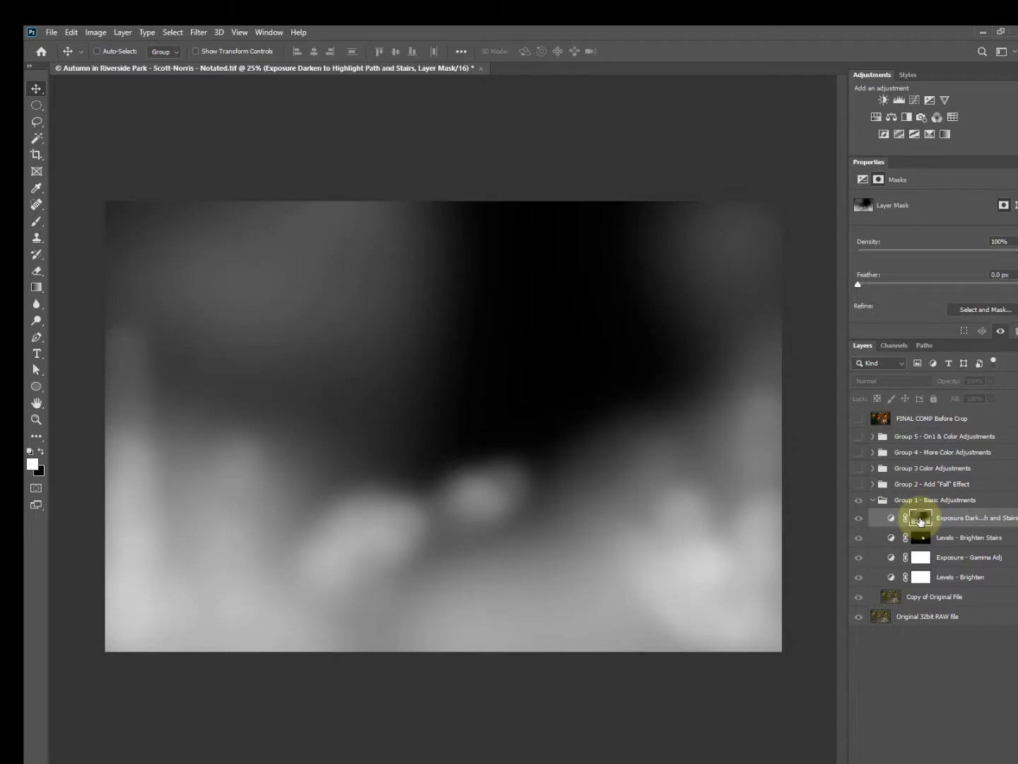
alt+click(920, 520)
click(860, 519)
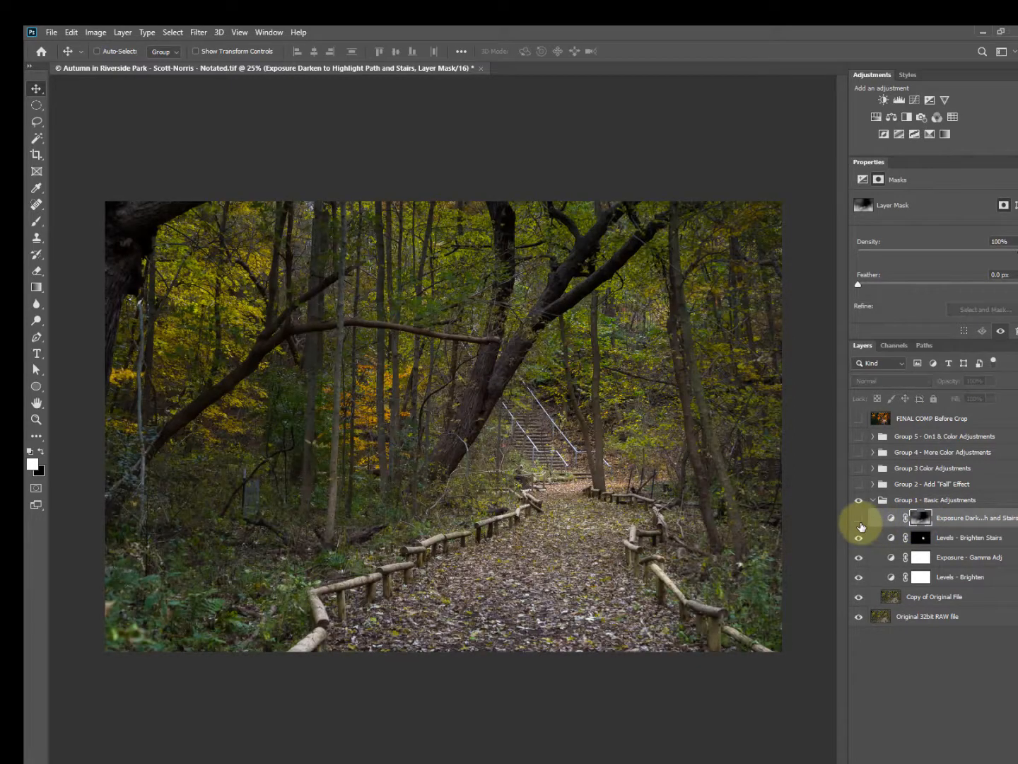
click(859, 519)
Collapse Group 1 - Basic Adjustments and compare the image with and without the whole group
click(872, 500)
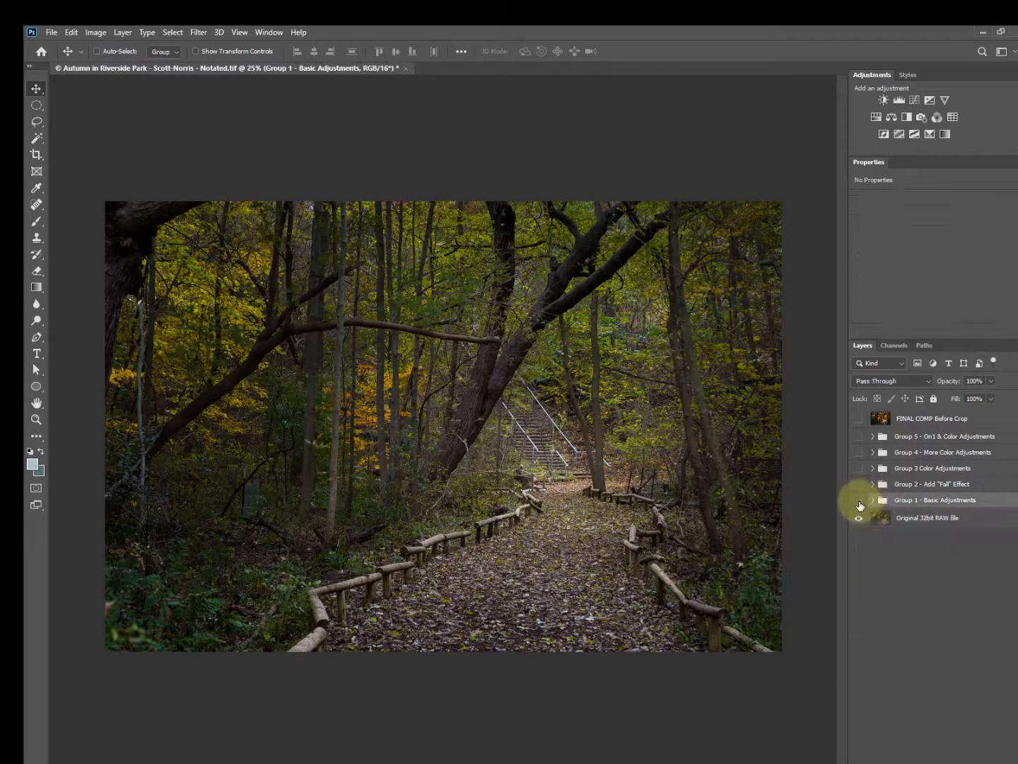
click(858, 499)
click(858, 500)
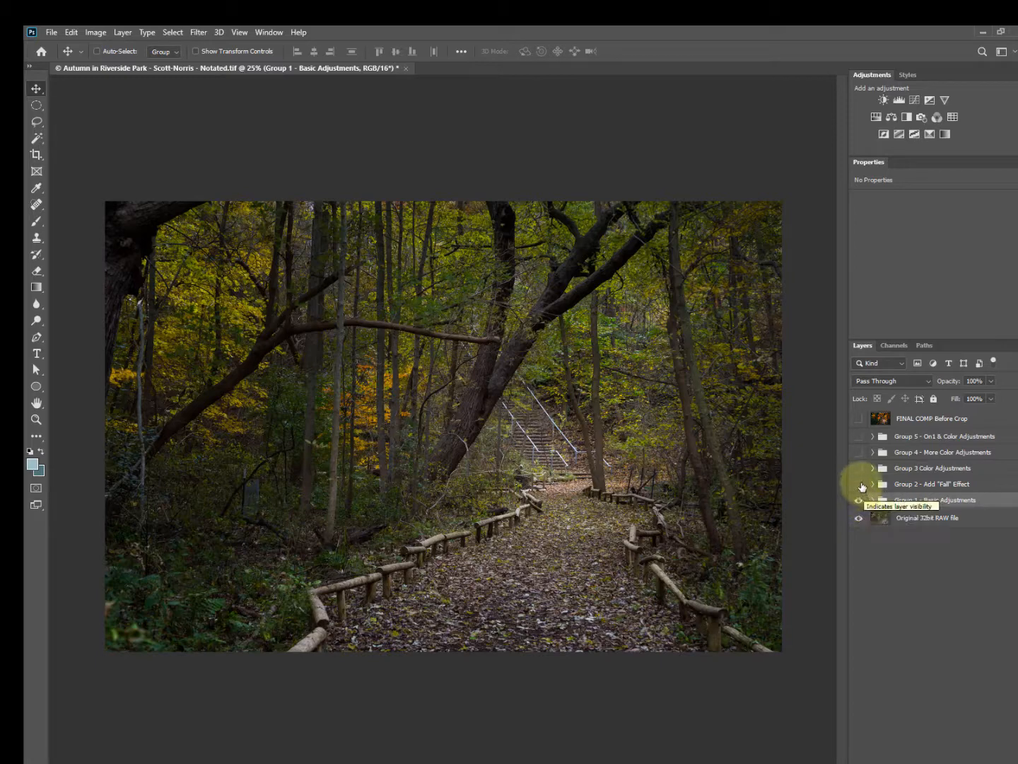
Turn on Group 2 - Add "Fall" Effect with its Group 1 Copy and NIK Indian Summer - Yellow layers, and inspect the yellow layer's mask
click(857, 484)
click(872, 484)
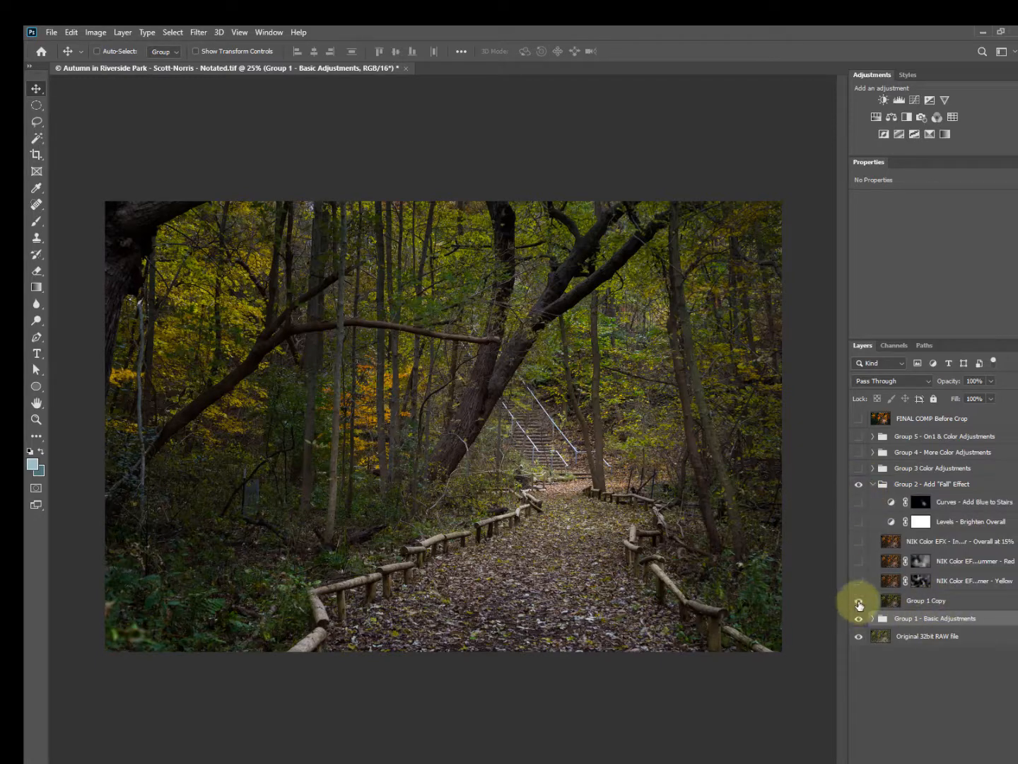
click(858, 600)
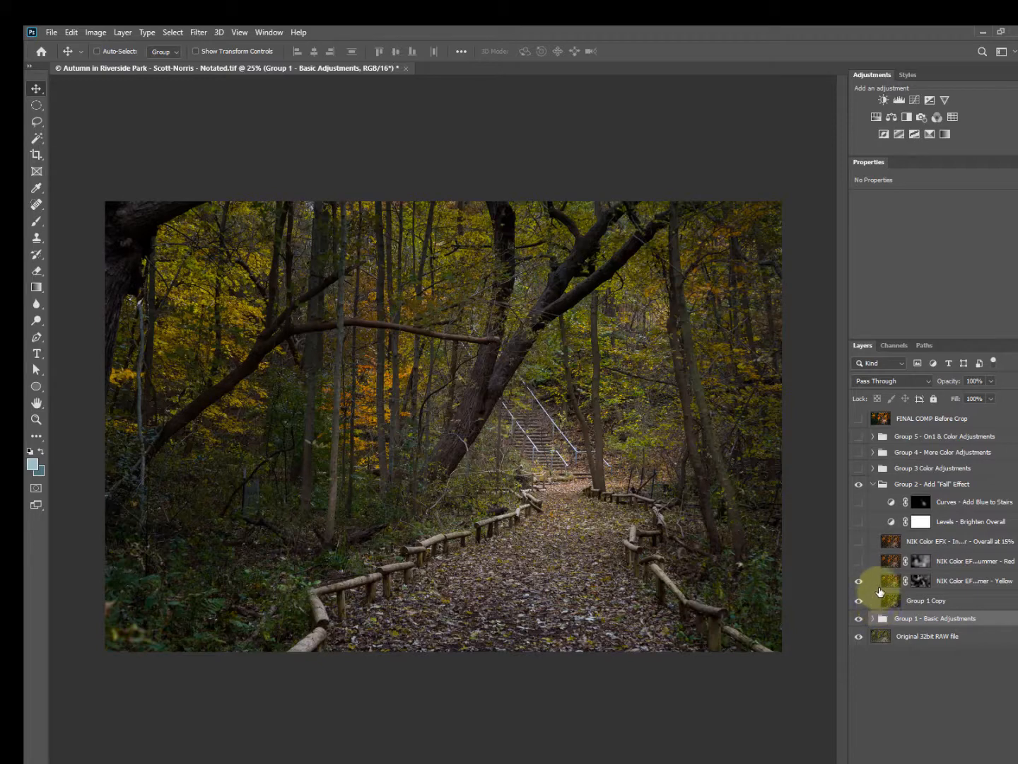
alt+click(914, 584)
alt+click(913, 584)
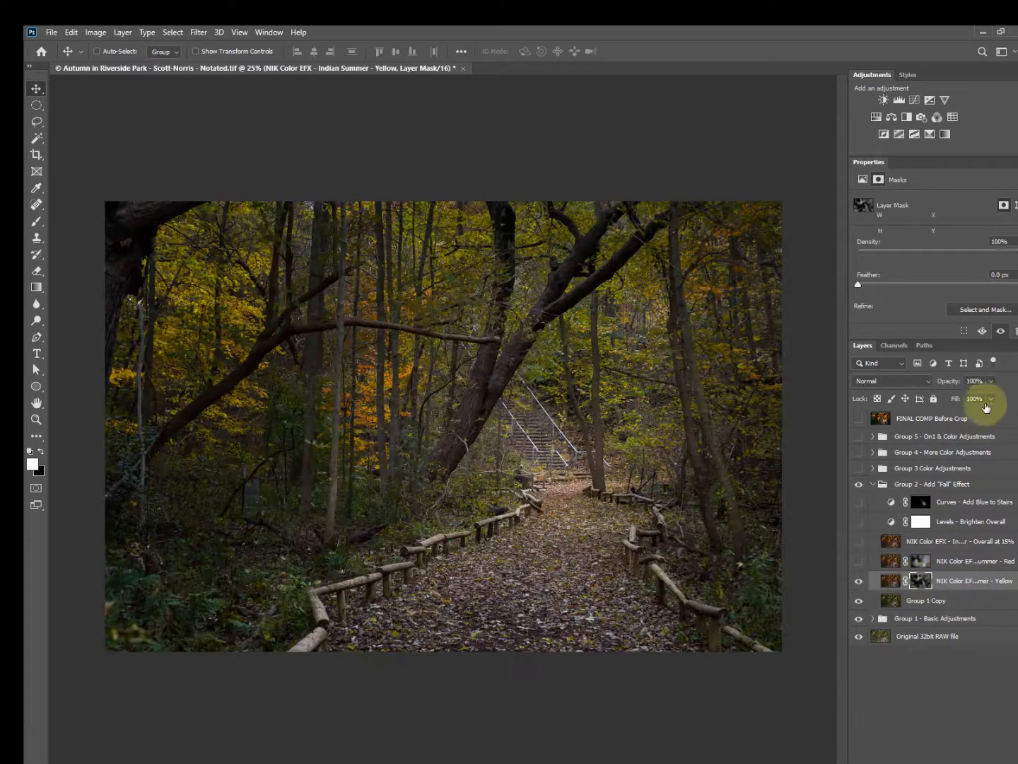
Return to the NIK Indian Summer - Yellow layer's image content and compare the photo with and without that layer
key(ctrl+2)
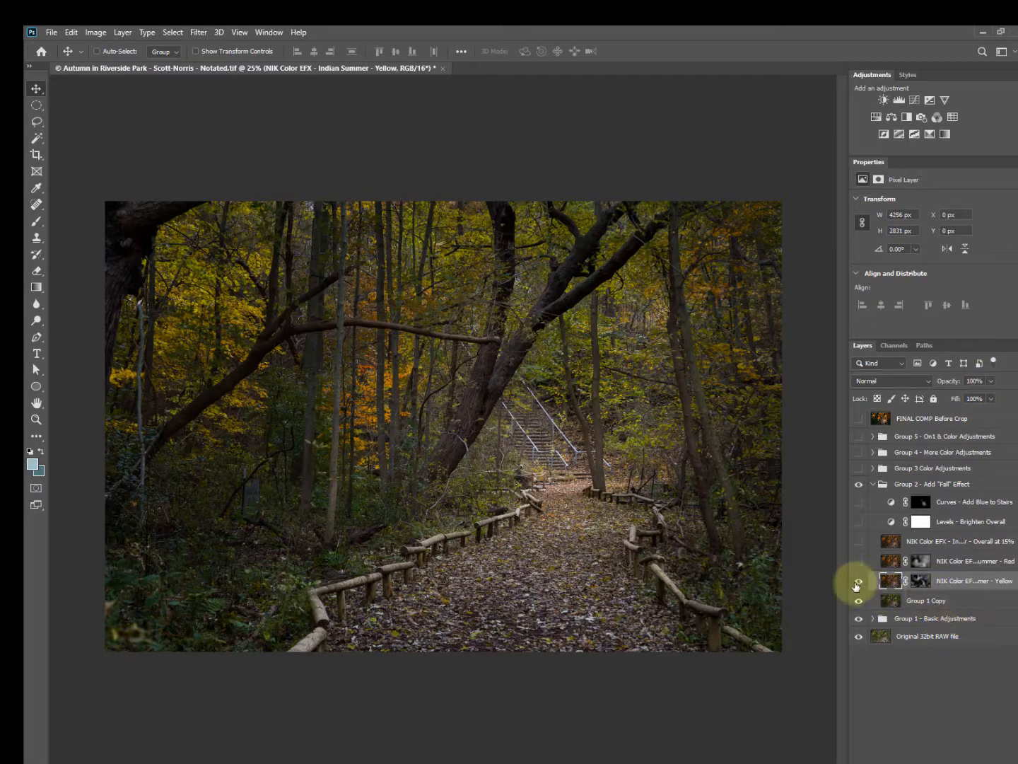
click(858, 582)
click(858, 584)
Disable the yellow layer's mask to view the unmasked color effect, and re-enable the mask
right_click(916, 587)
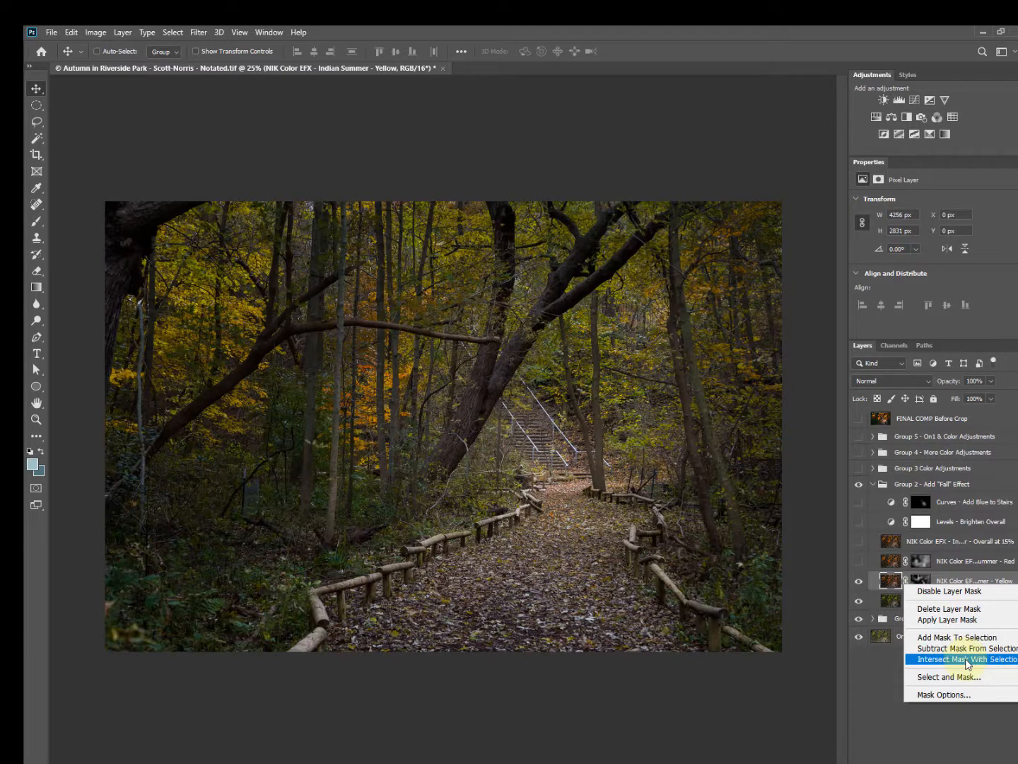
click(919, 589)
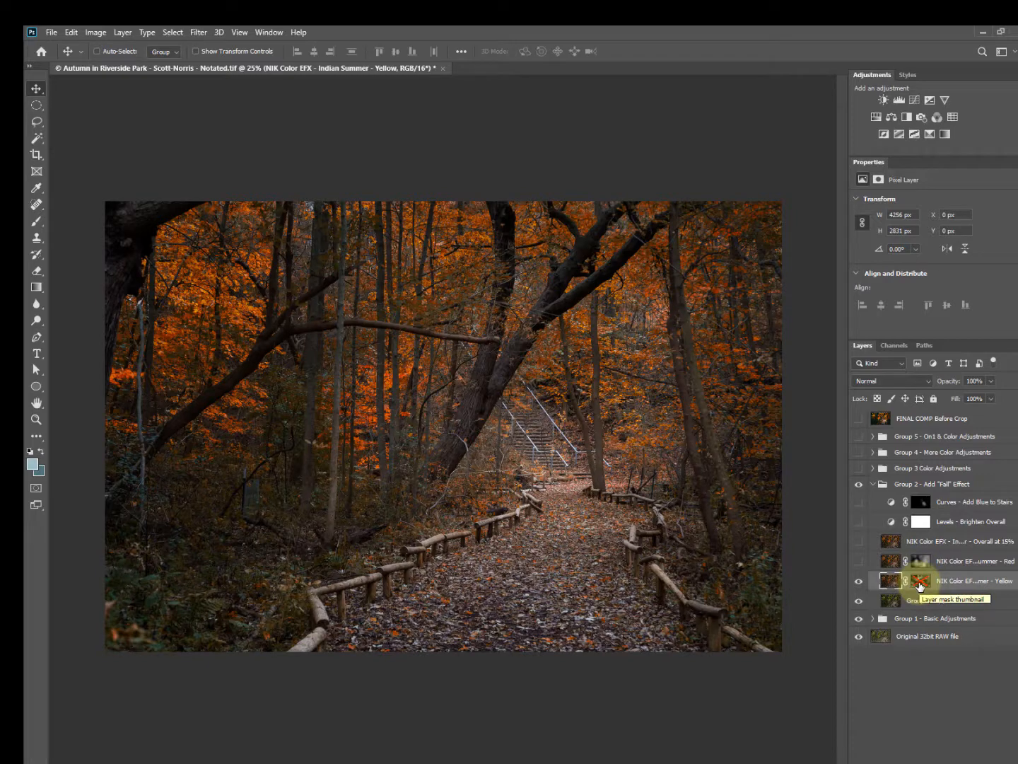
right_click(920, 584)
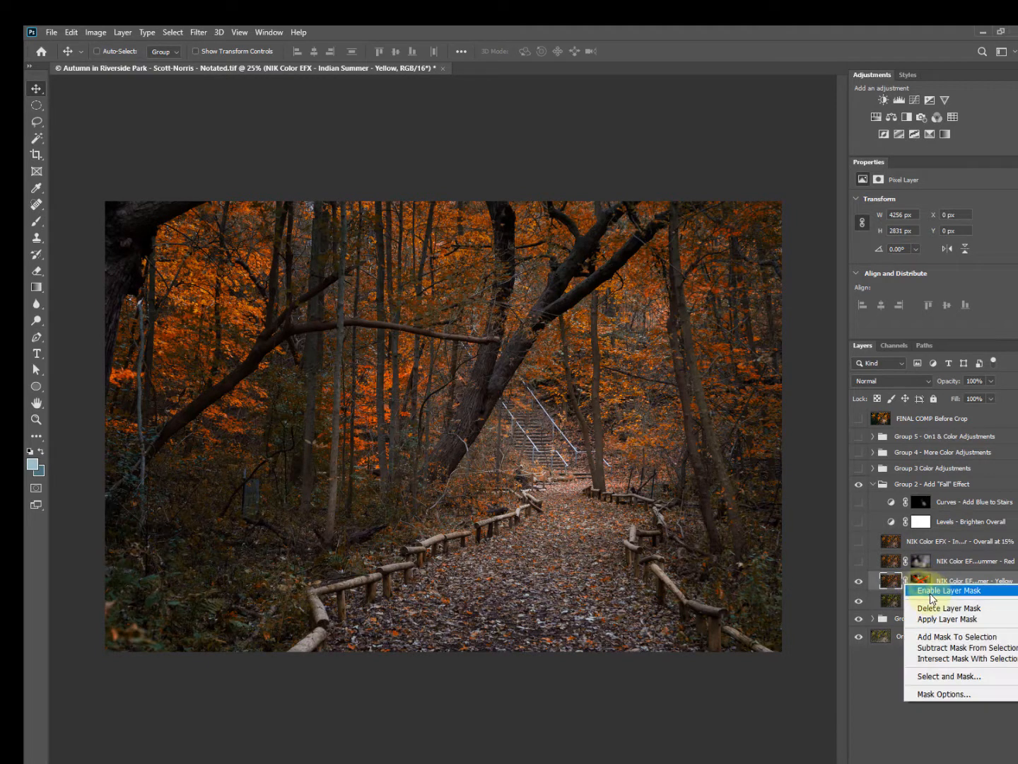
click(931, 592)
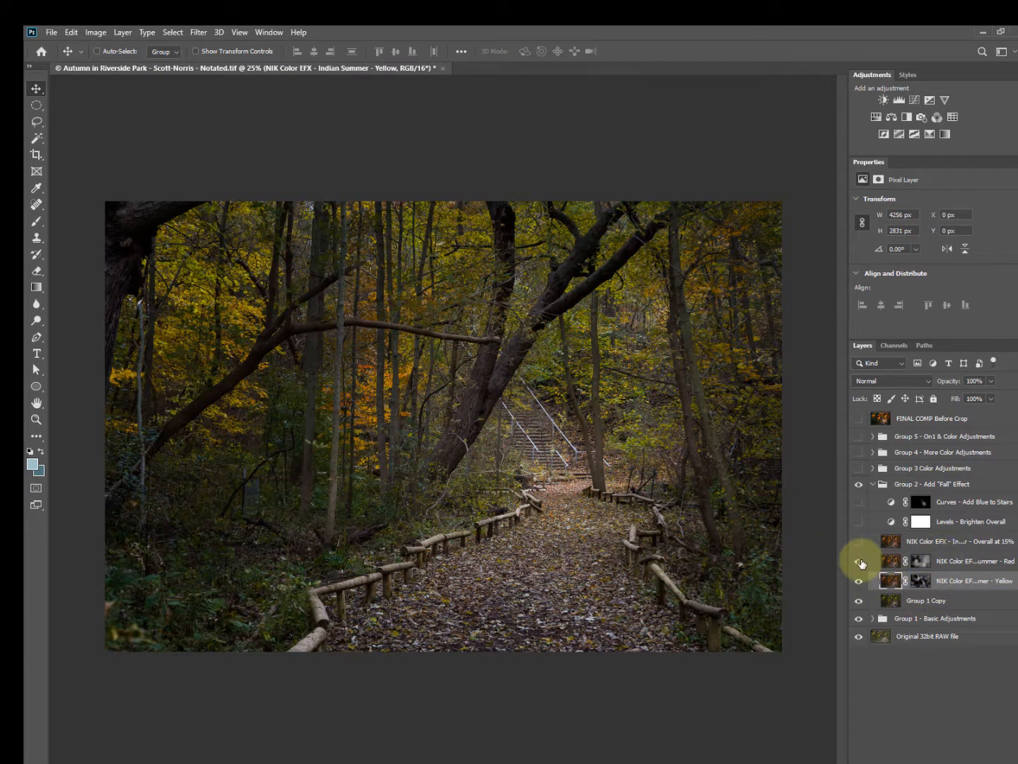
Turn on the NIK Indian Summer - Red layer and view its mask on its own before returning to the image
click(860, 562)
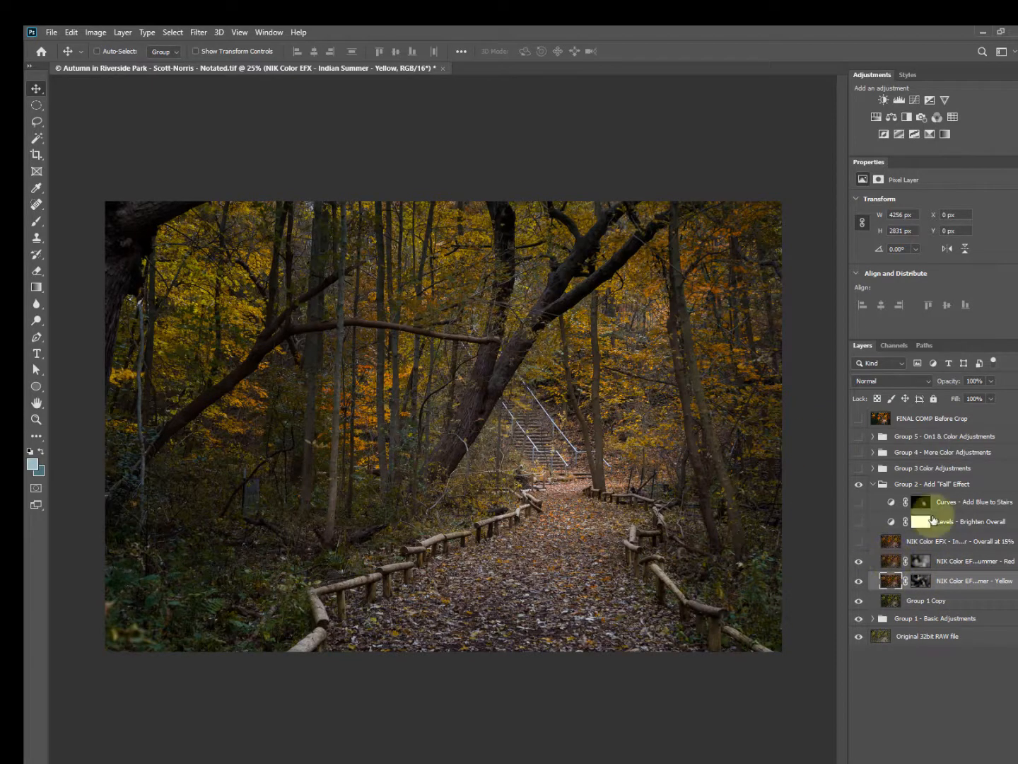
alt+click(918, 564)
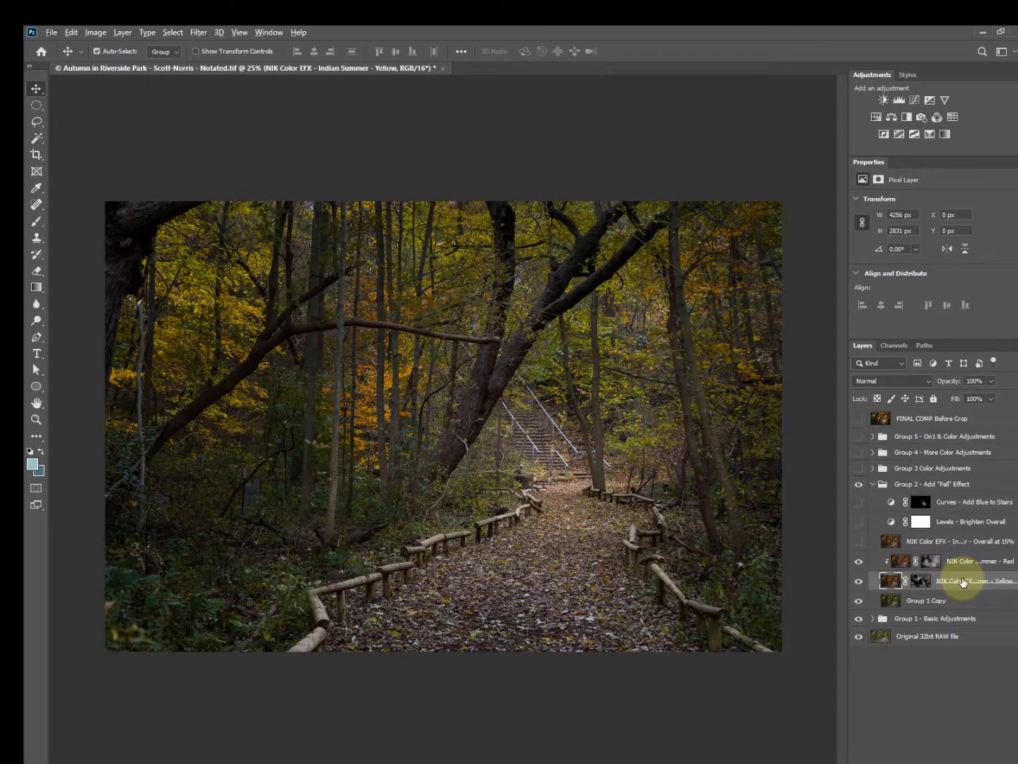
alt+click(894, 570)
alt+click(918, 563)
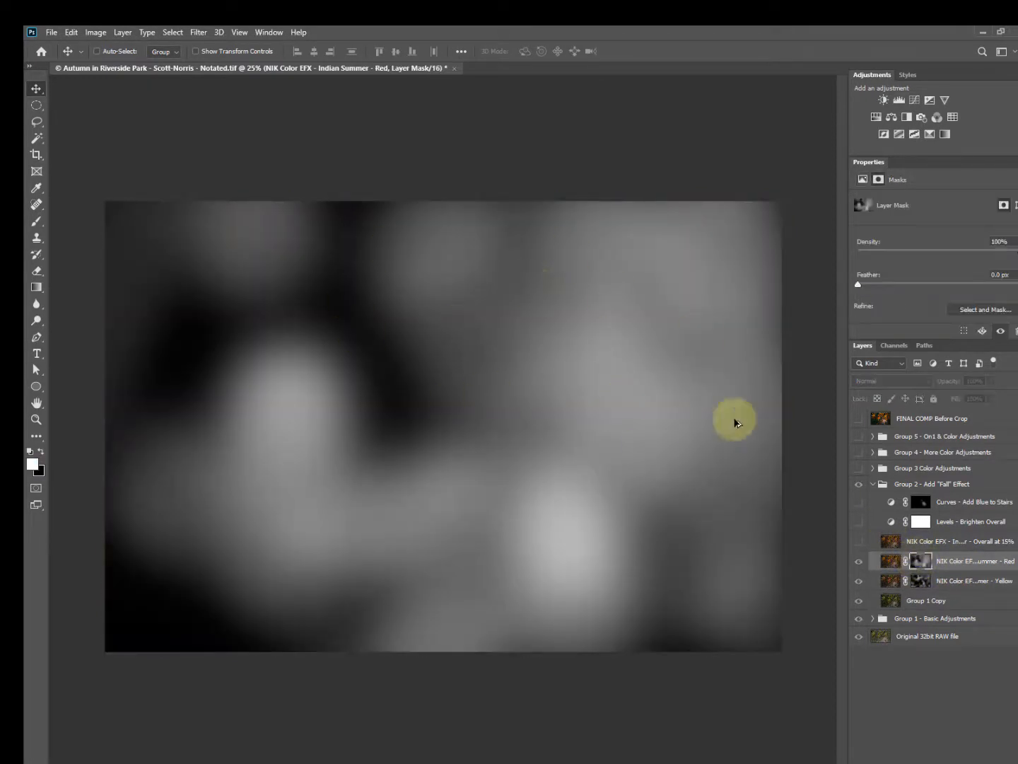
drag(921, 565, 924, 550)
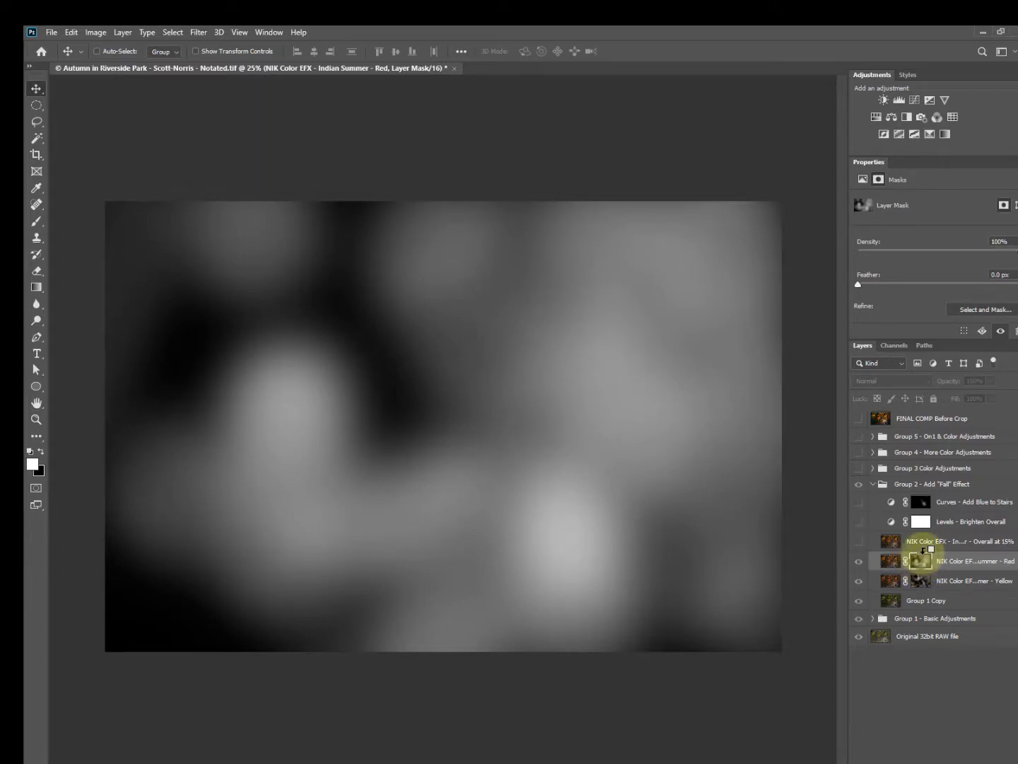
drag(923, 550, 918, 560)
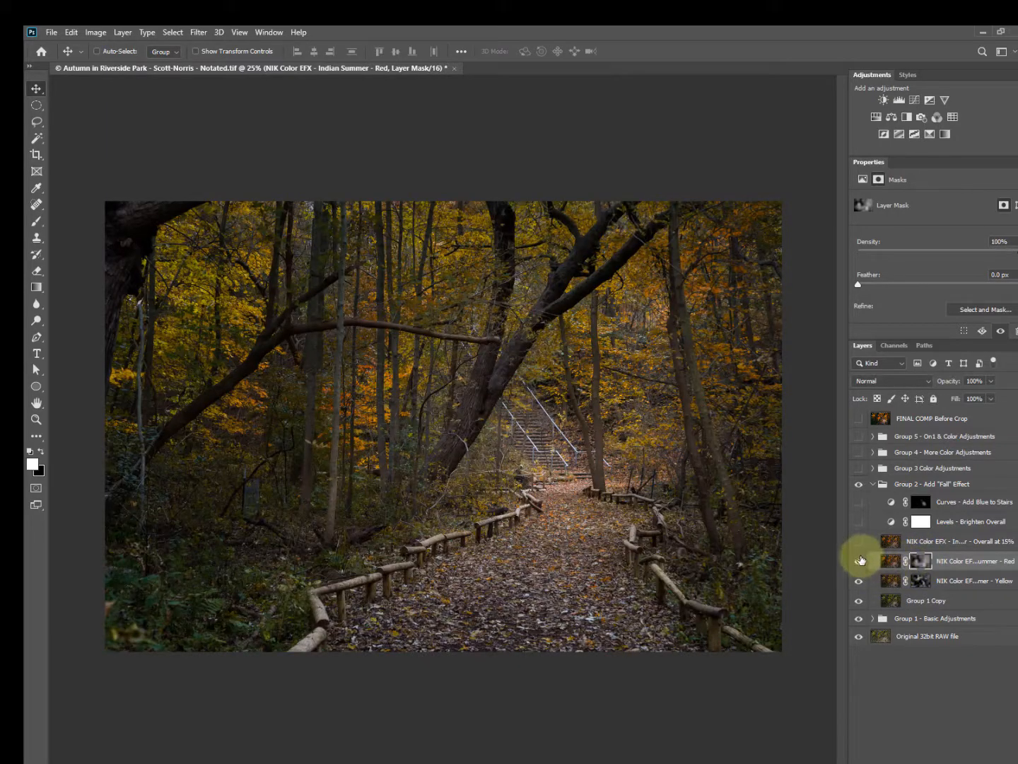
Turn on the NIK Indian Summer - Overall at 15% layer and compare the image with and without it
click(898, 540)
click(858, 541)
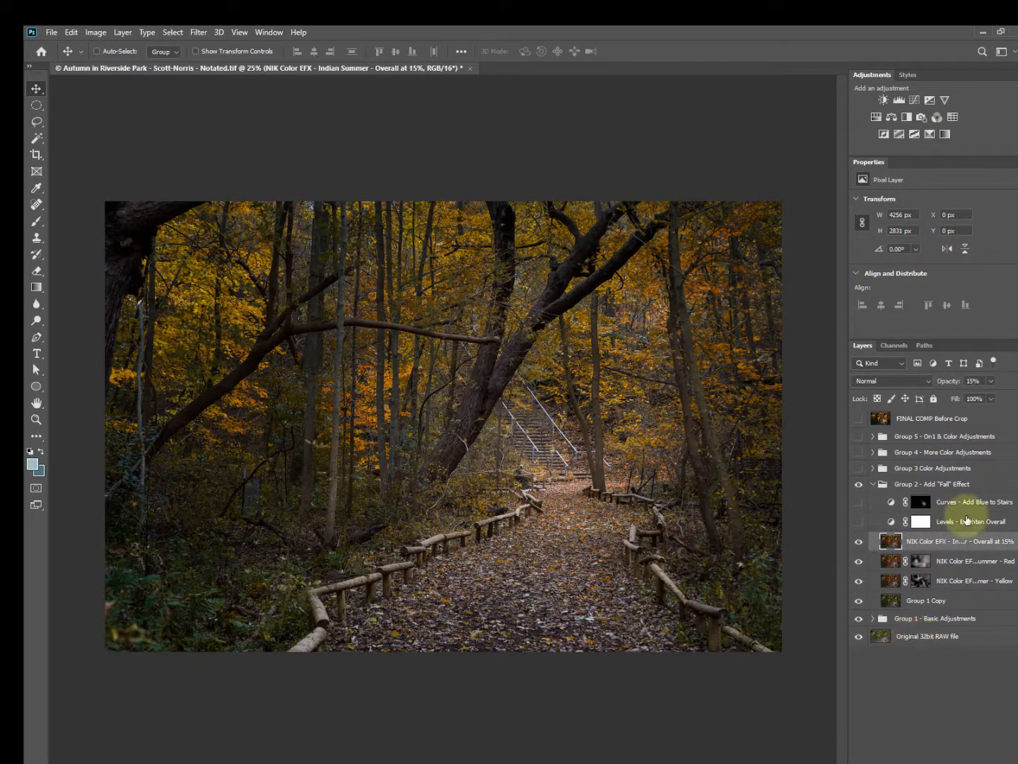
click(859, 542)
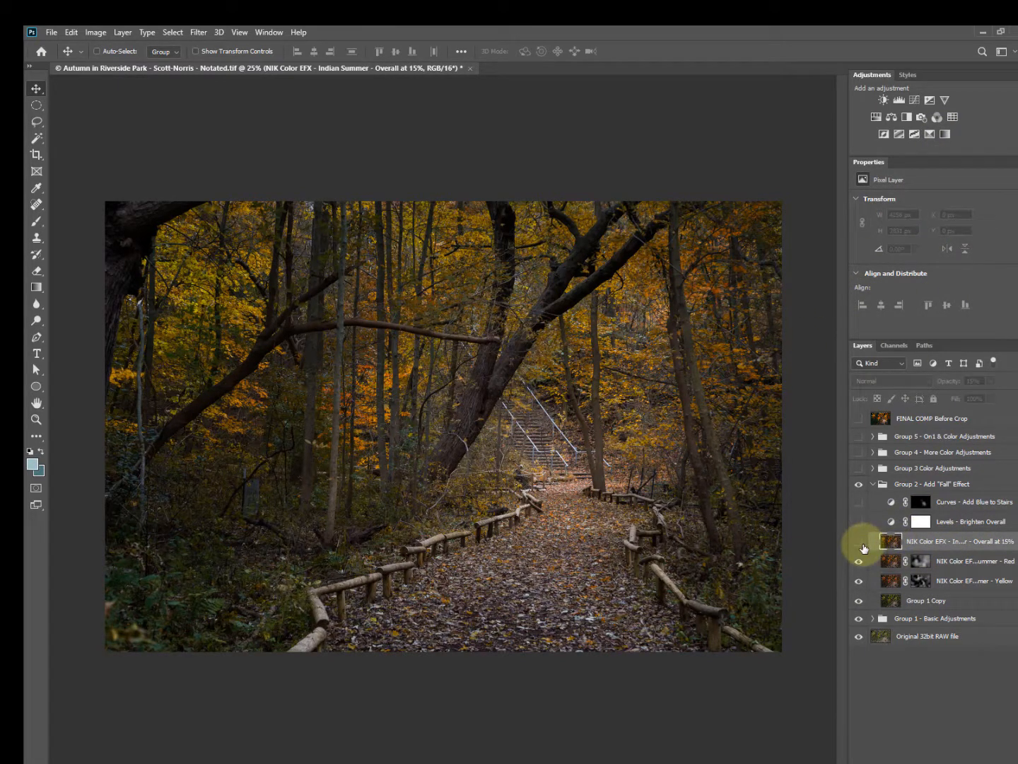
click(859, 541)
click(859, 542)
click(859, 542)
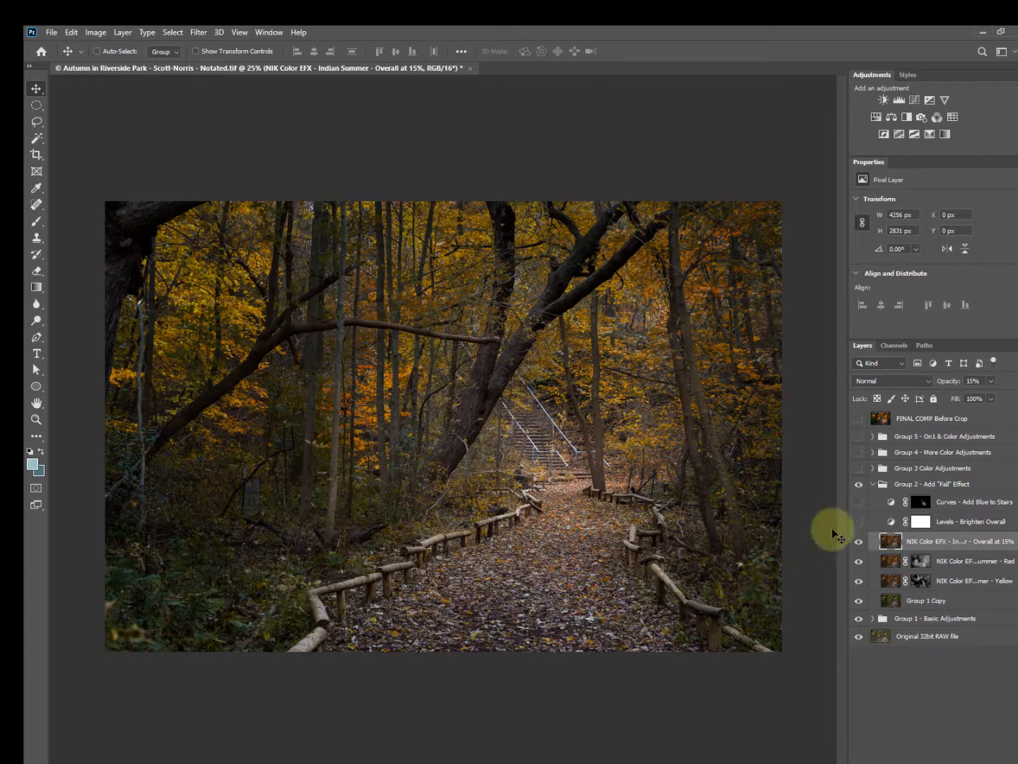
Turn on the Levels - Brighten Overall layer and set its white input level to 219
click(858, 521)
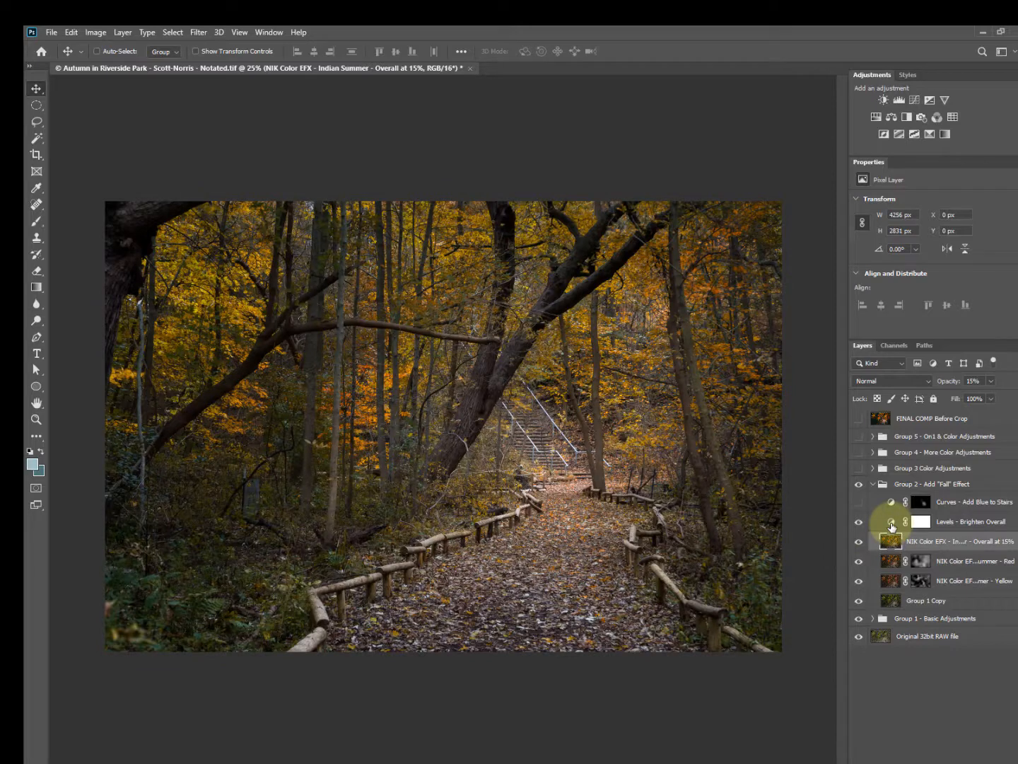
key(ctrl+0)
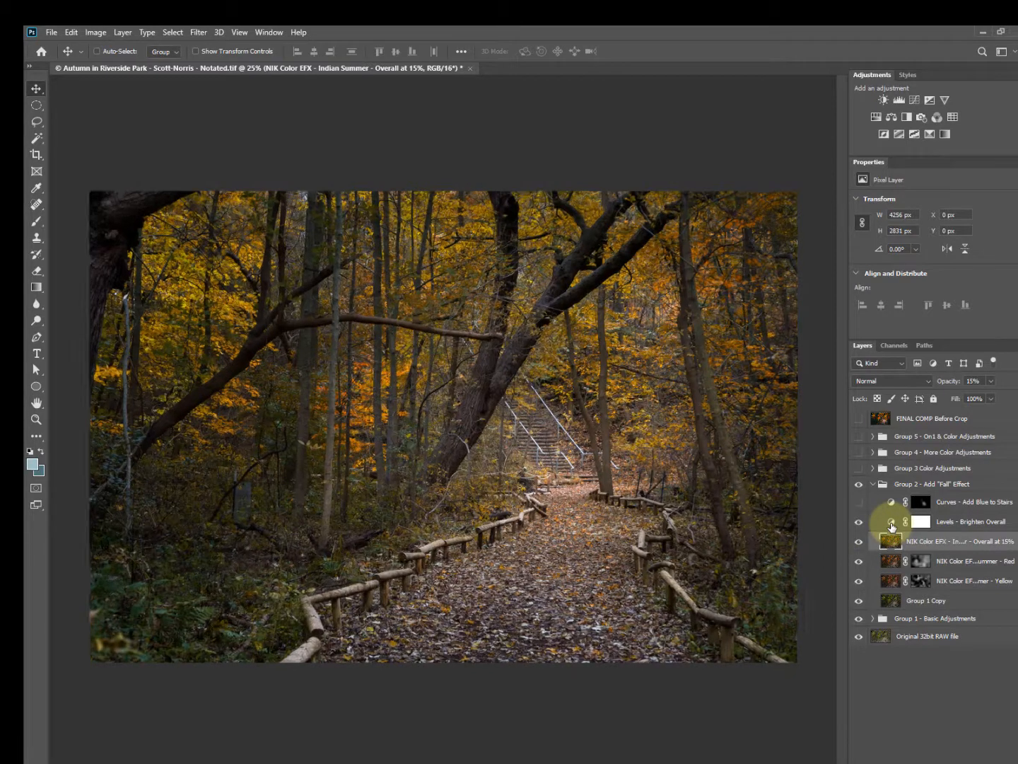
click(892, 526)
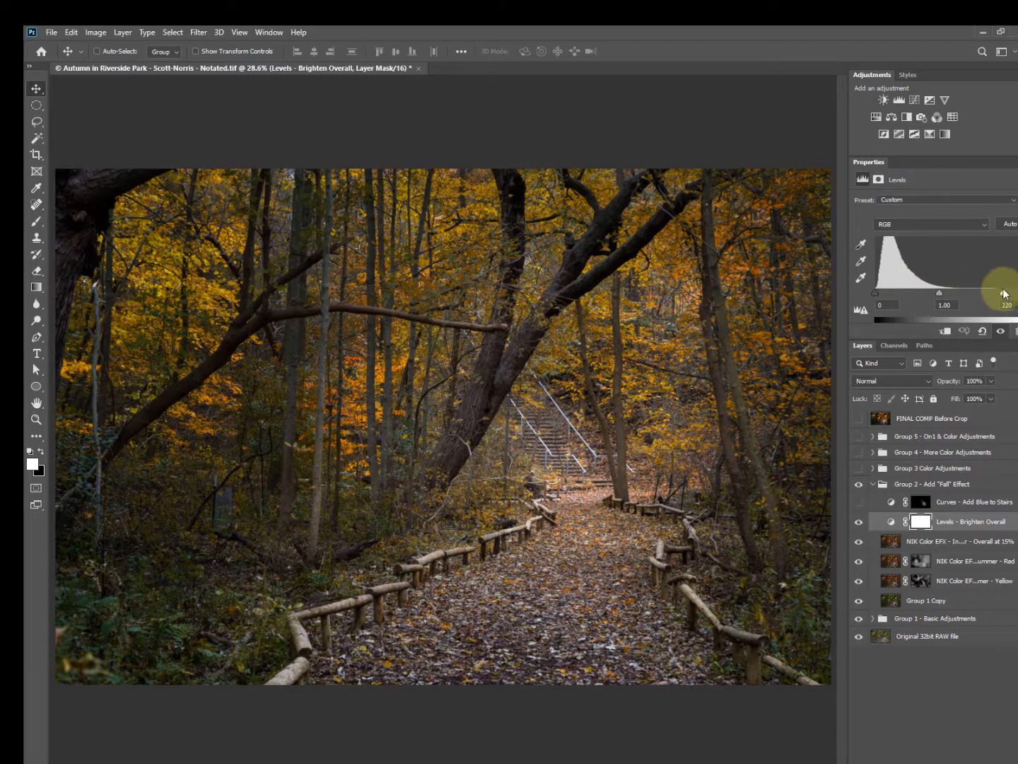
drag(1004, 297, 1003, 298)
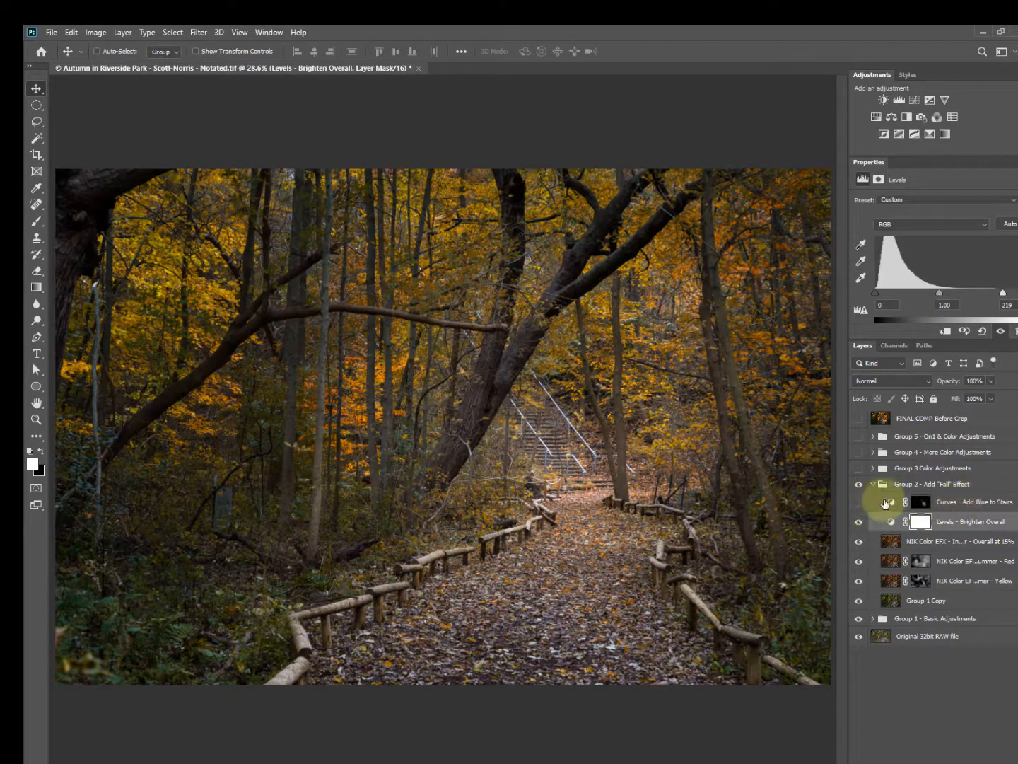
Examine the curve, presets and channel options of the Curves - Add Blue to Stairs layer
click(887, 502)
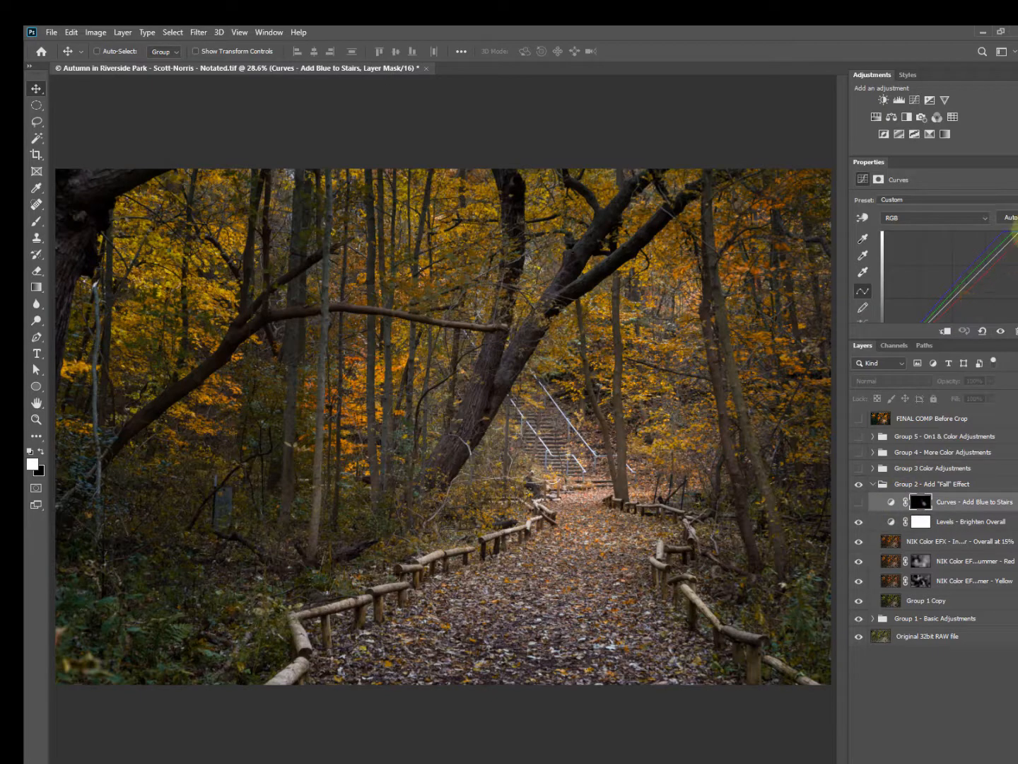
scroll(1016, 251, down, 3)
scroll(1016, 262, up, 3)
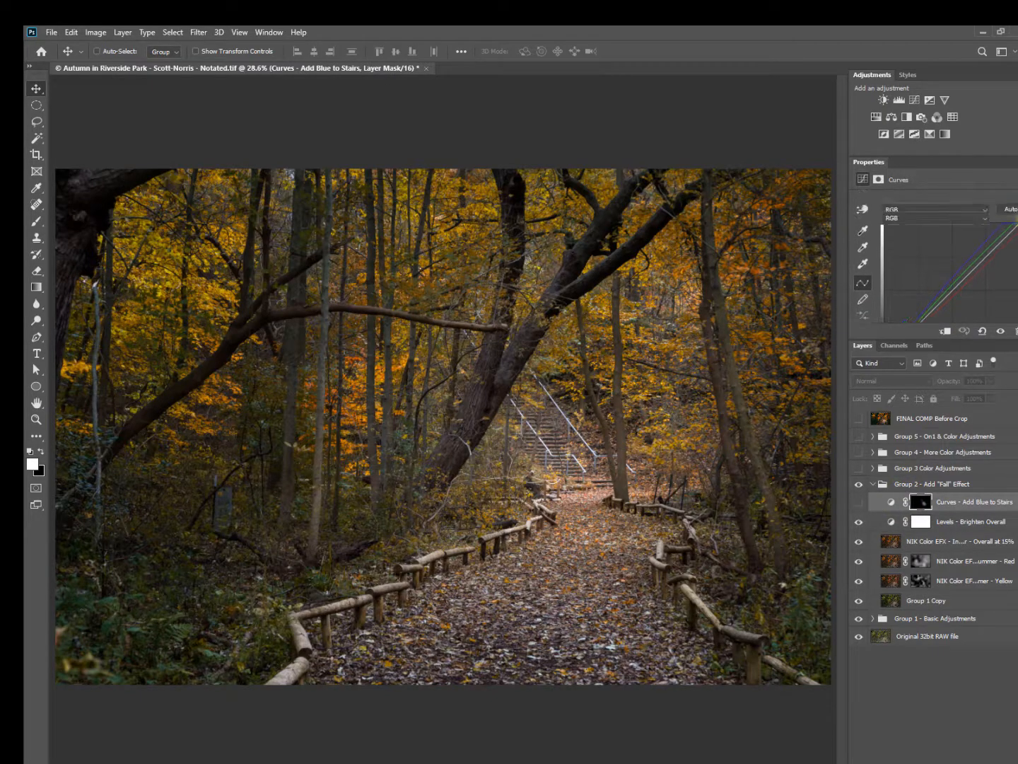
click(892, 201)
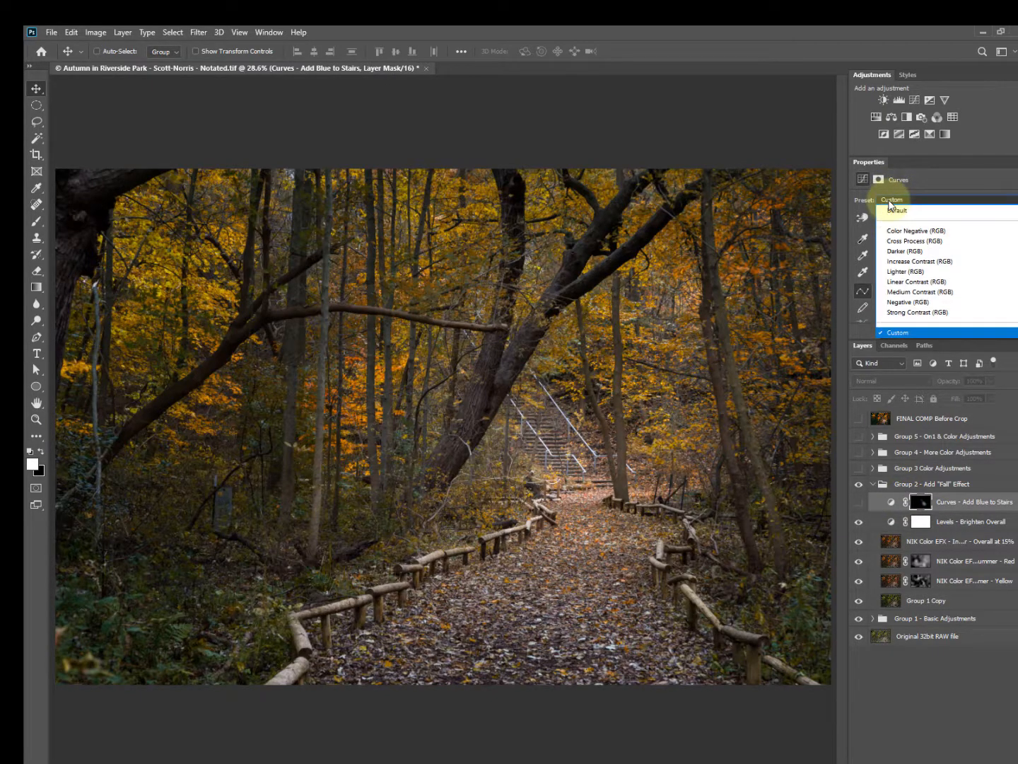
click(937, 177)
click(901, 217)
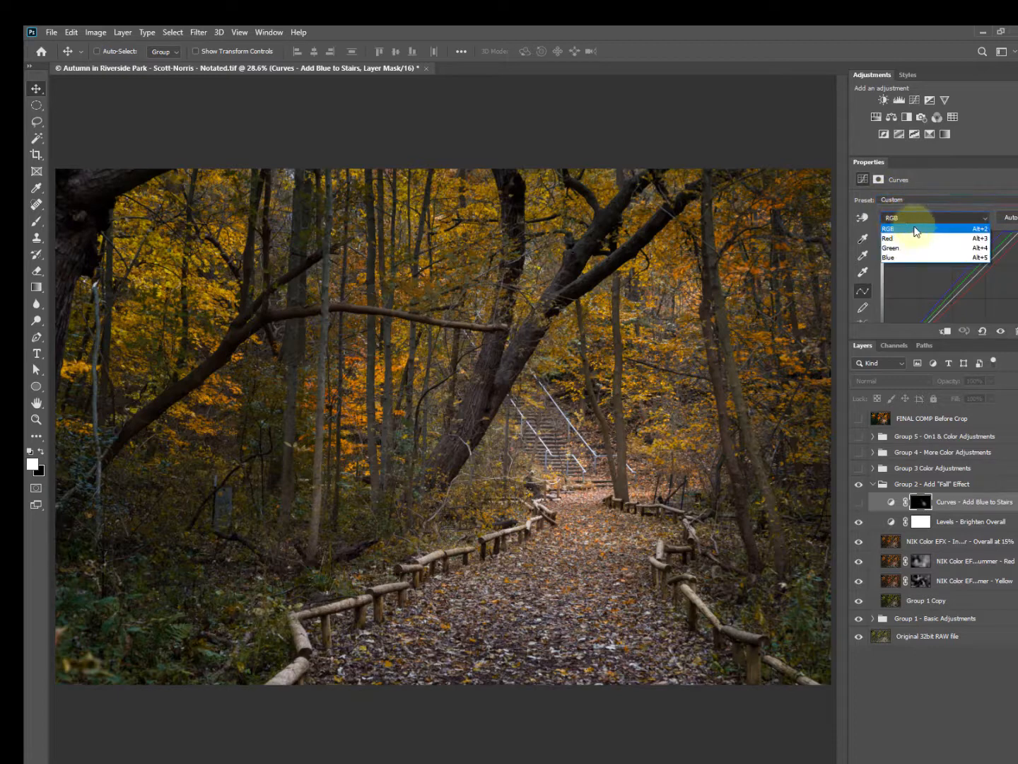
click(976, 174)
Turn on the Curves - Add Blue to Stairs layer and compare the stairs with and without it
click(860, 504)
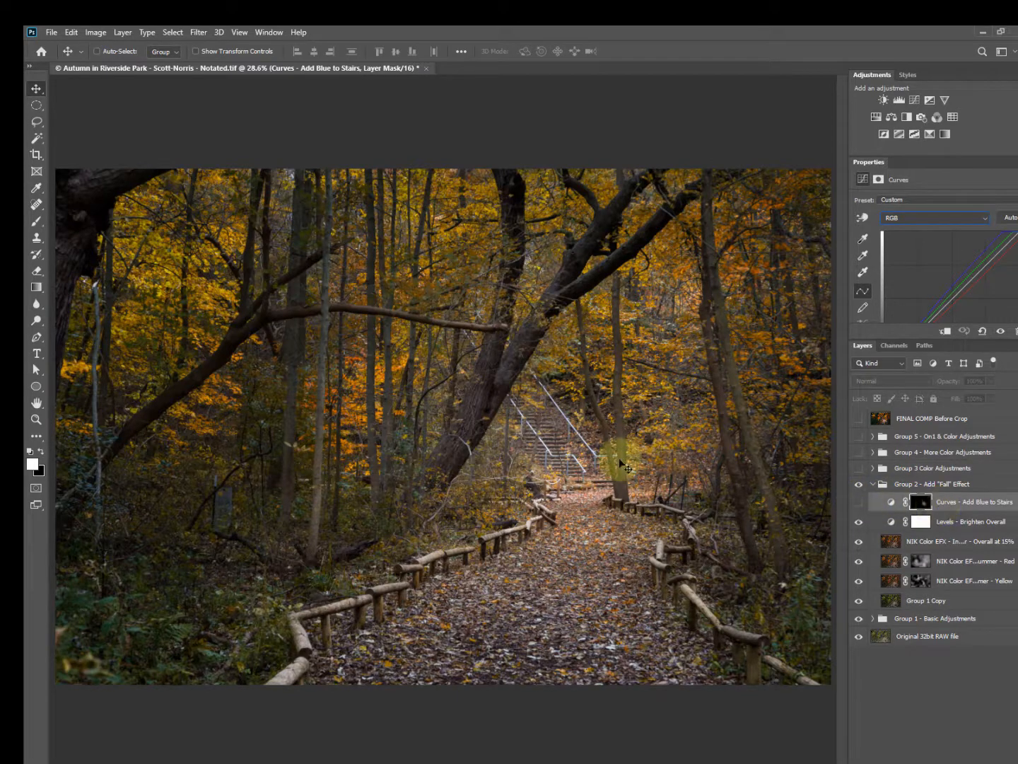
click(860, 504)
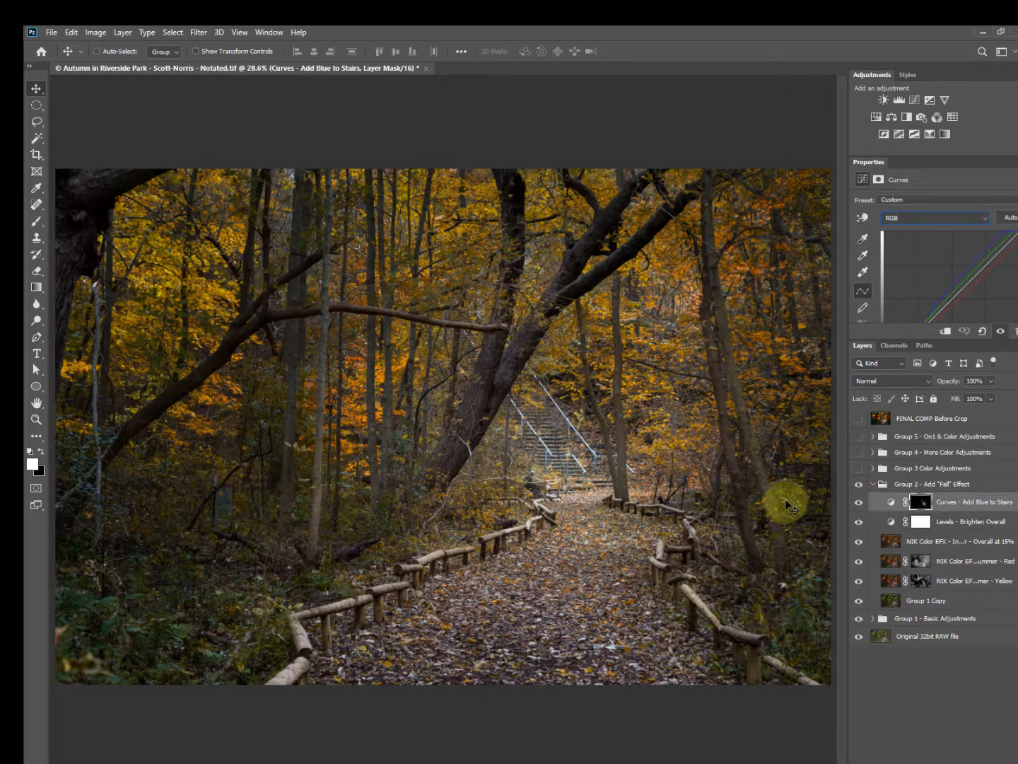
click(858, 502)
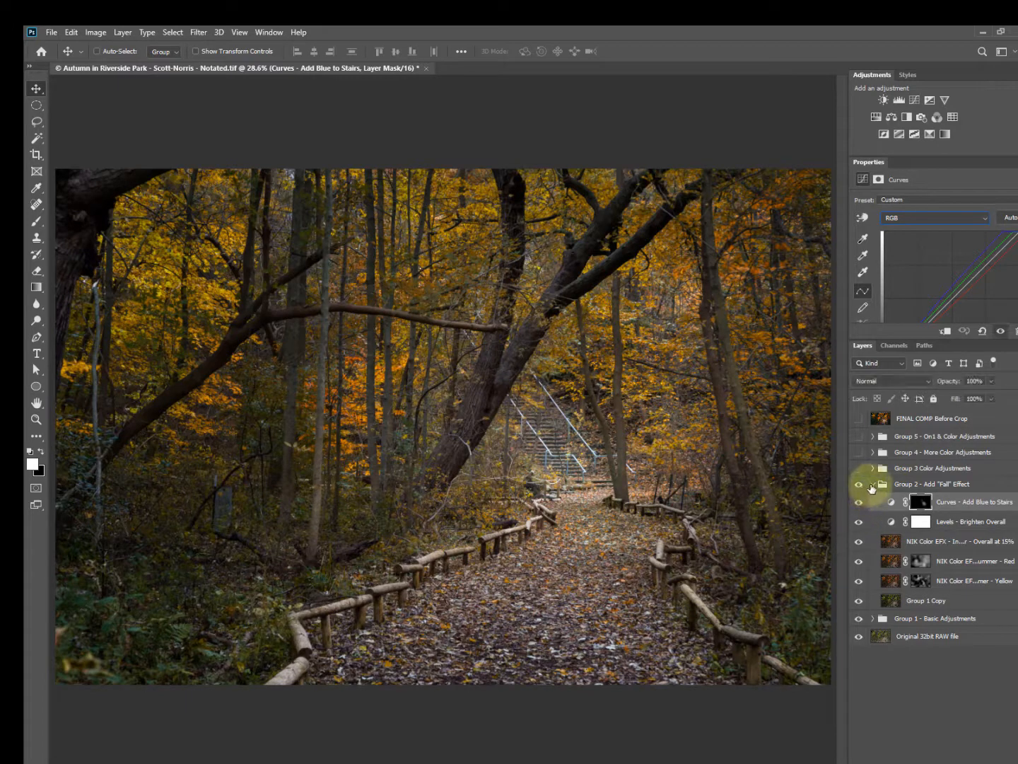
Collapse Group 2 - Add "Fall" Effect and expand Group 3 Color Adjustments
click(865, 483)
click(873, 485)
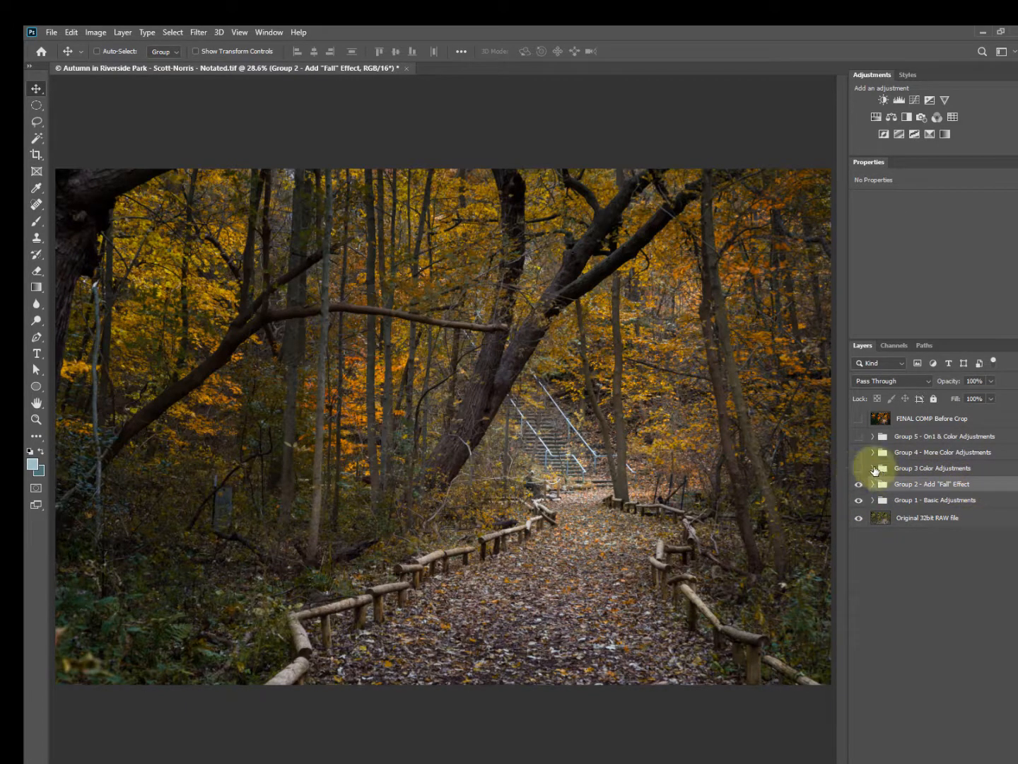
click(873, 467)
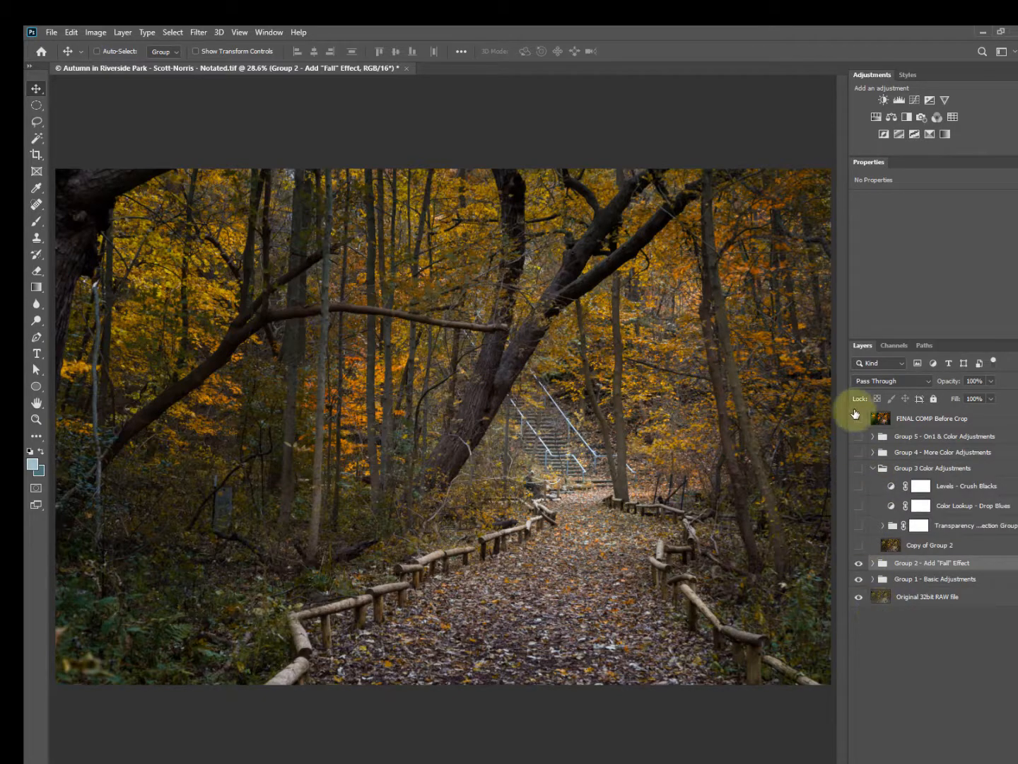
Preview the FINAL COMP Before Crop layer, and turn on the Copy of Group 2 layer in Group 3
click(858, 418)
click(858, 419)
click(860, 545)
click(859, 545)
click(859, 545)
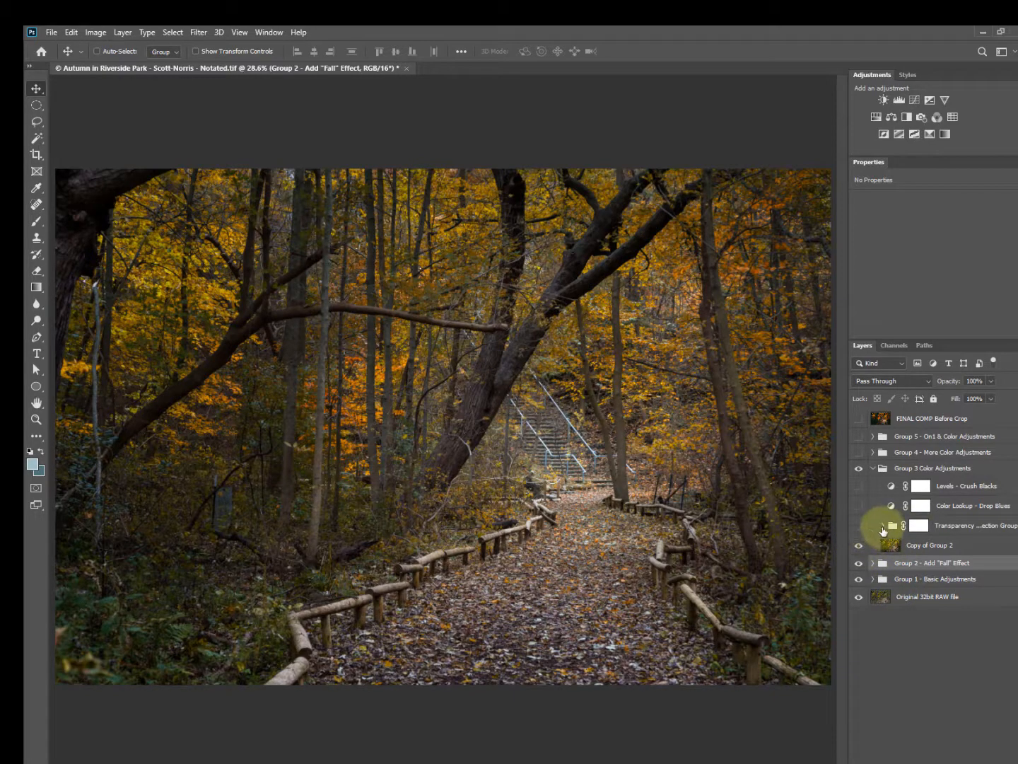
Expand and turn on the Transparency group in Group 3, and hide every layer inside it
click(882, 527)
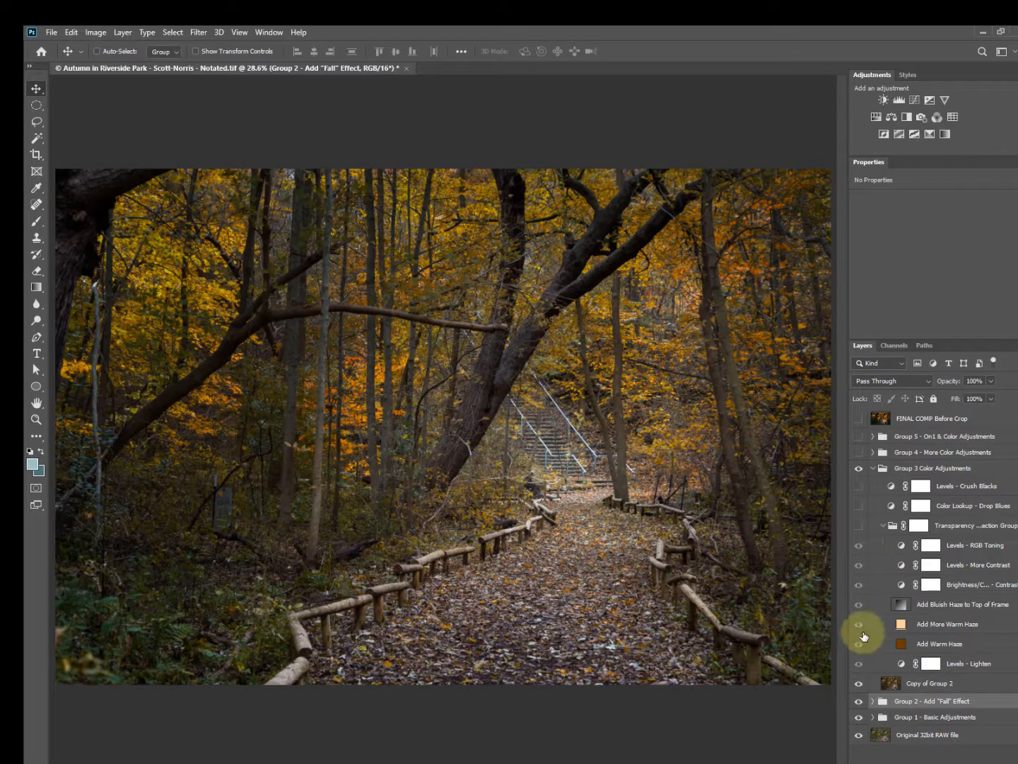
click(858, 525)
drag(863, 553, 857, 666)
Turn on the Levels - Lighten layer in the Transparency group and compare the image with and without it
click(959, 666)
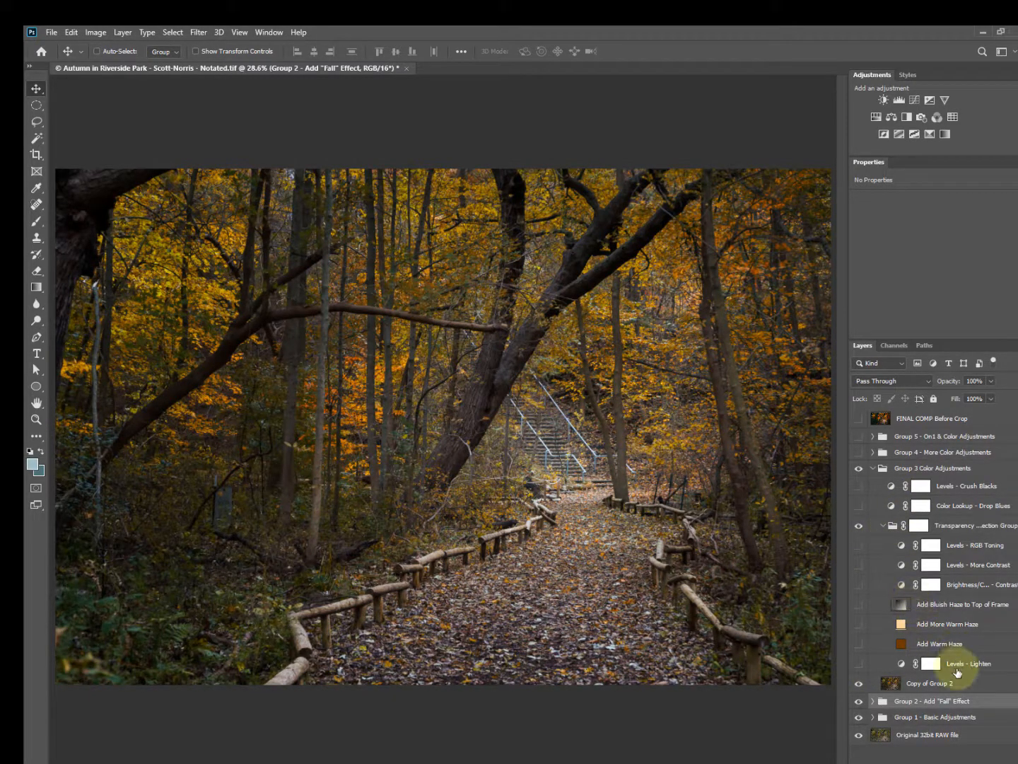
click(859, 663)
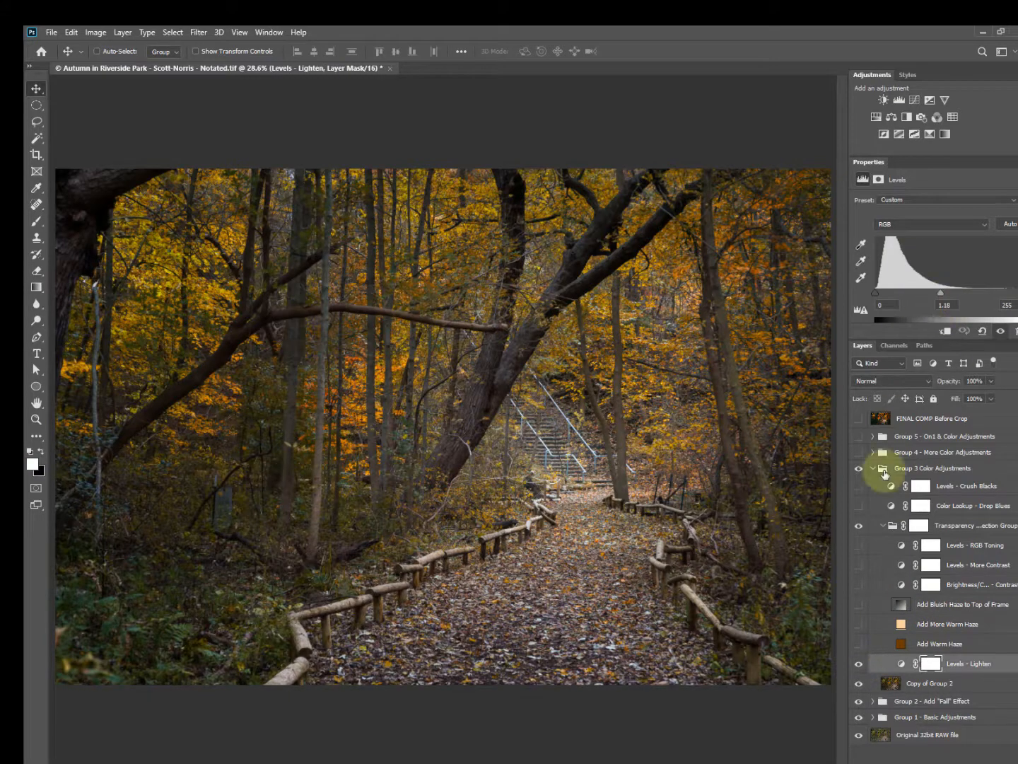
click(857, 666)
click(856, 666)
Turn on the Add Warm Haze layer and check its blending mode, keeping Exclusion
click(901, 645)
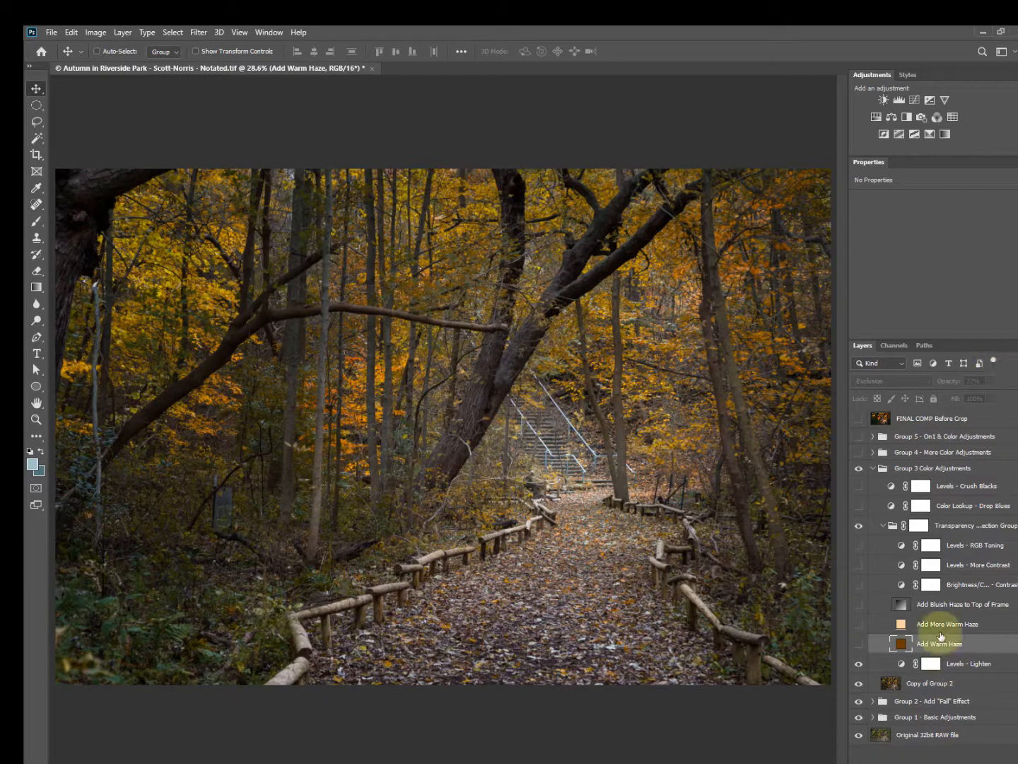
click(858, 644)
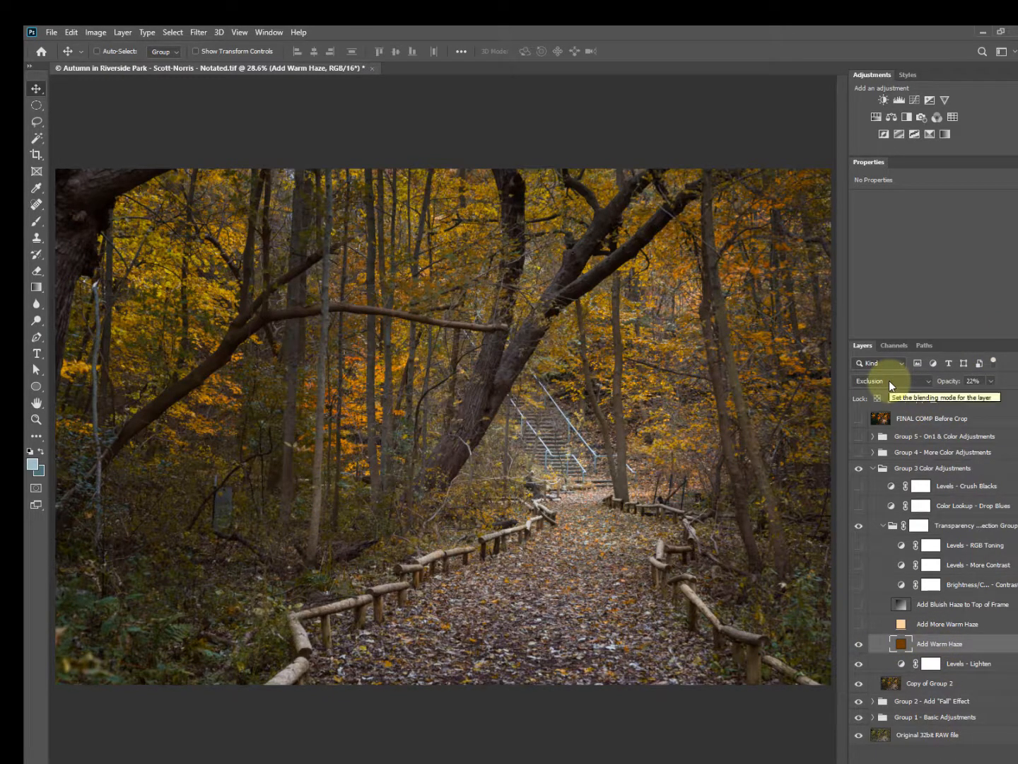
click(888, 380)
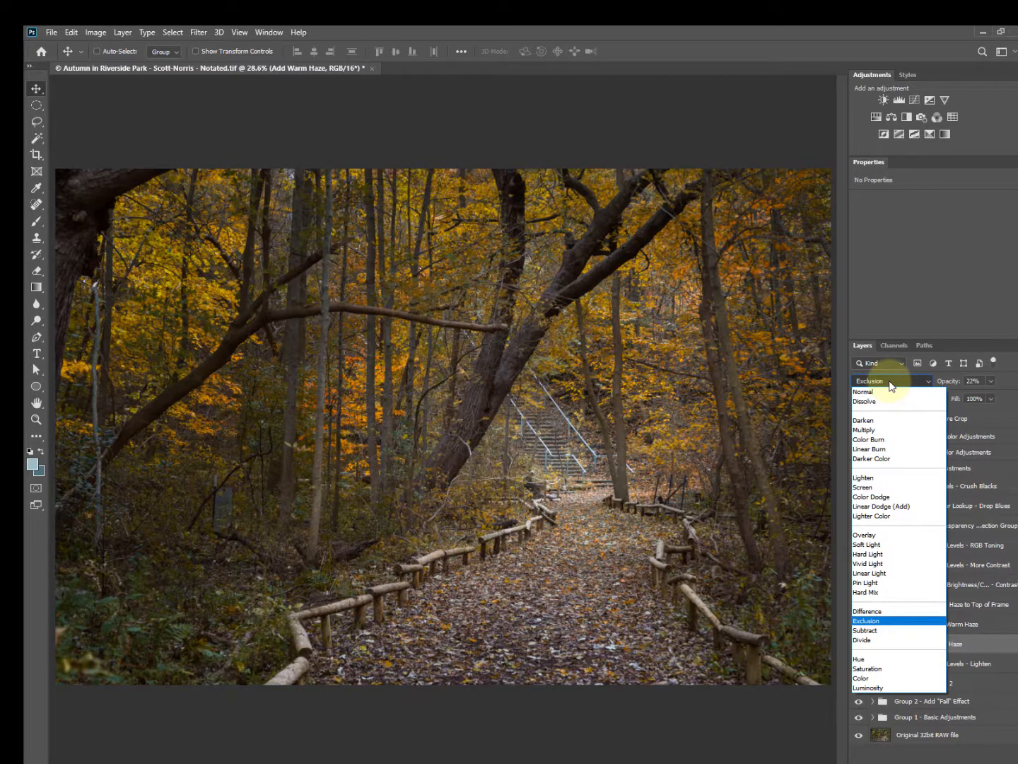
click(984, 300)
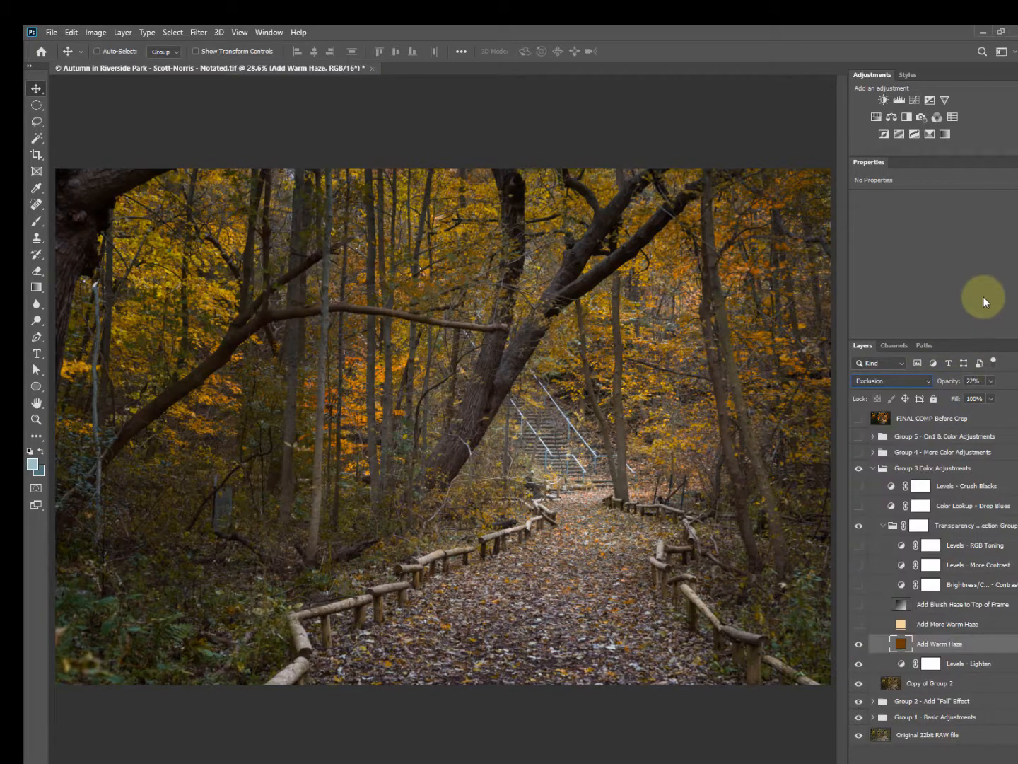
Raise the Add Warm Haze layer's opacity to 100%
click(990, 380)
drag(984, 396, 1017, 393)
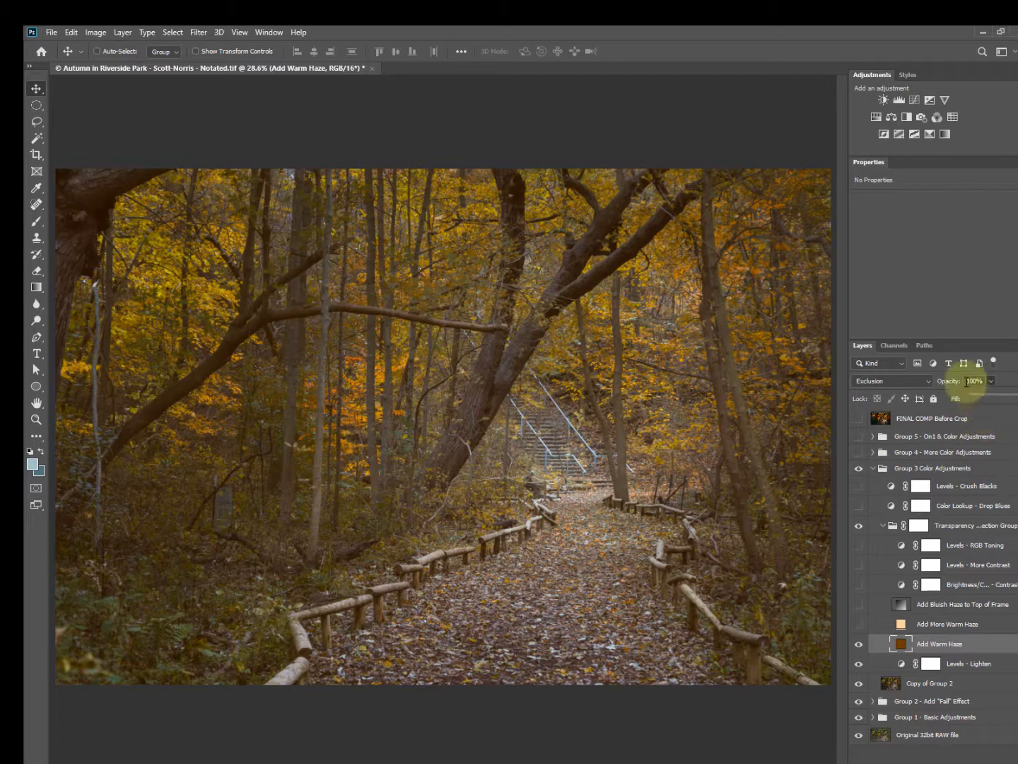
Set the Add Warm Haze layer's opacity to 22%
double_click(979, 381)
text(22)
key(Return)
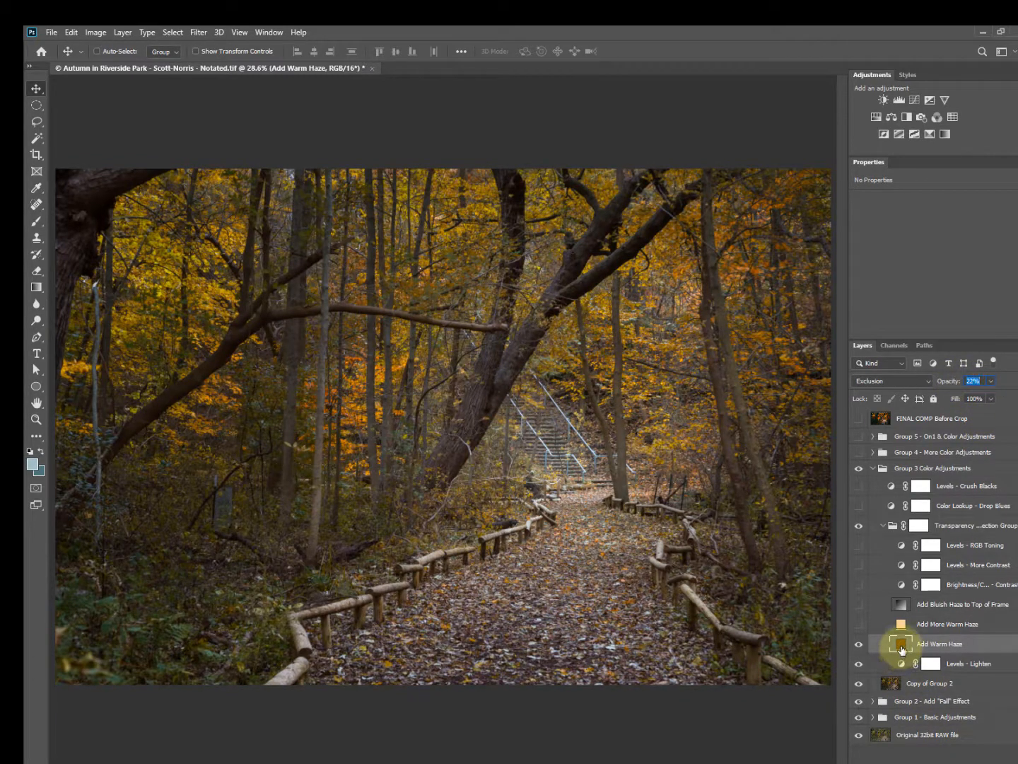
Switch the Add Warm Haze layer to the Normal blending mode and raise its opacity to 100%
click(875, 379)
click(875, 385)
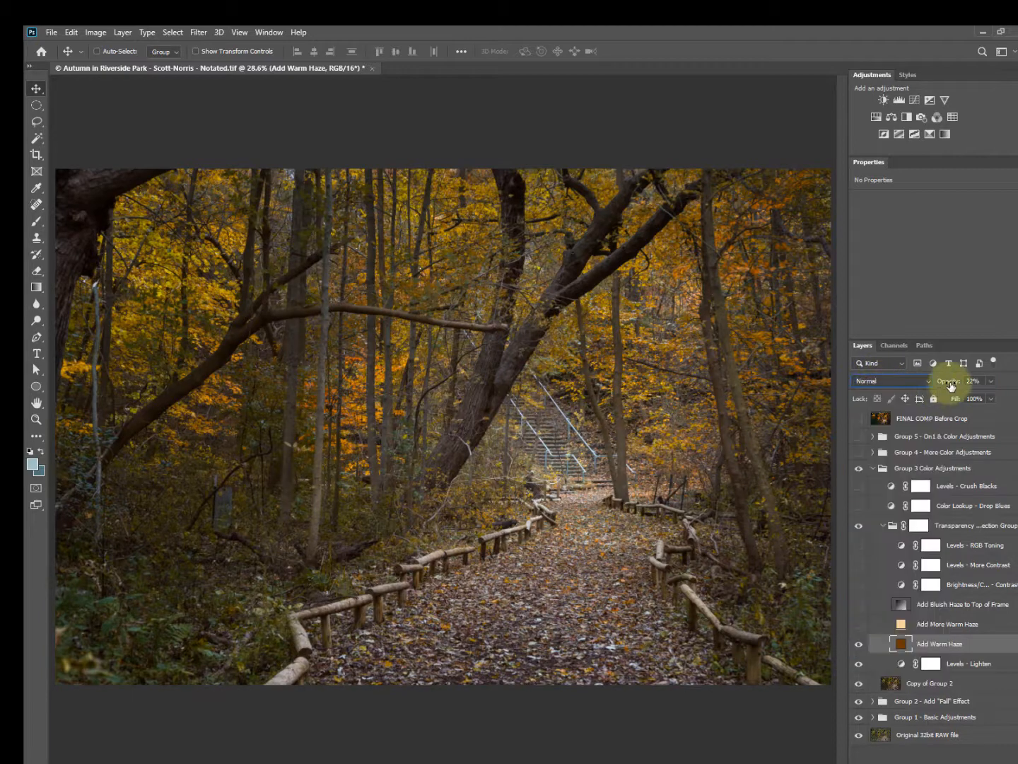
drag(987, 397, 1017, 397)
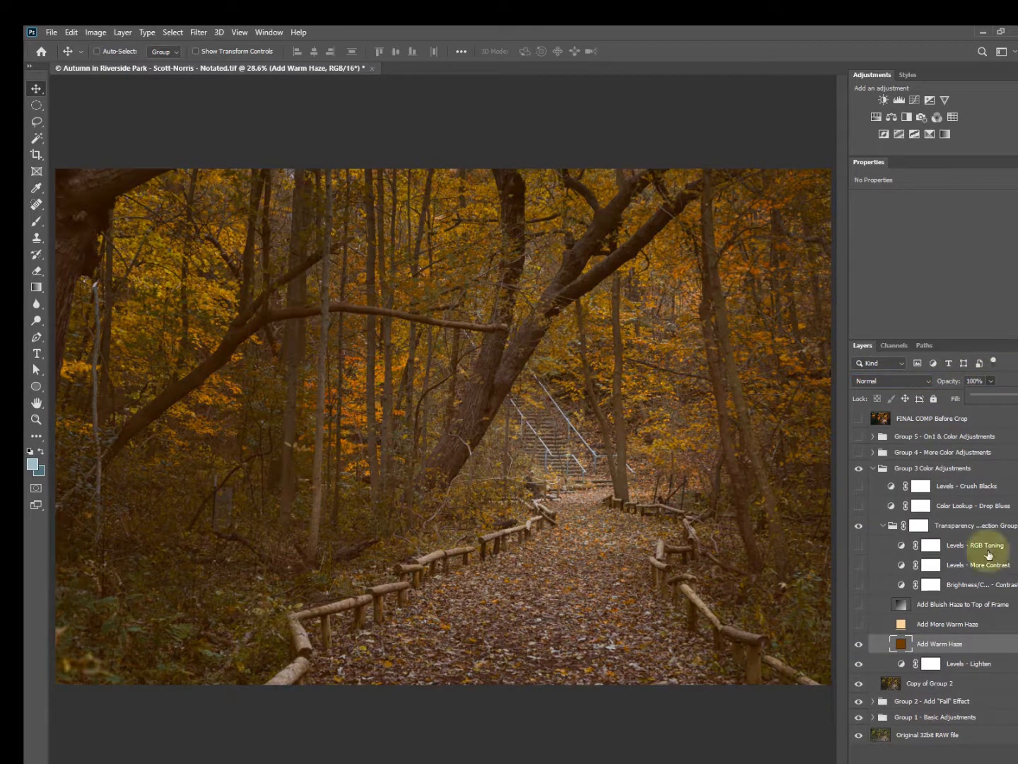
click(938, 644)
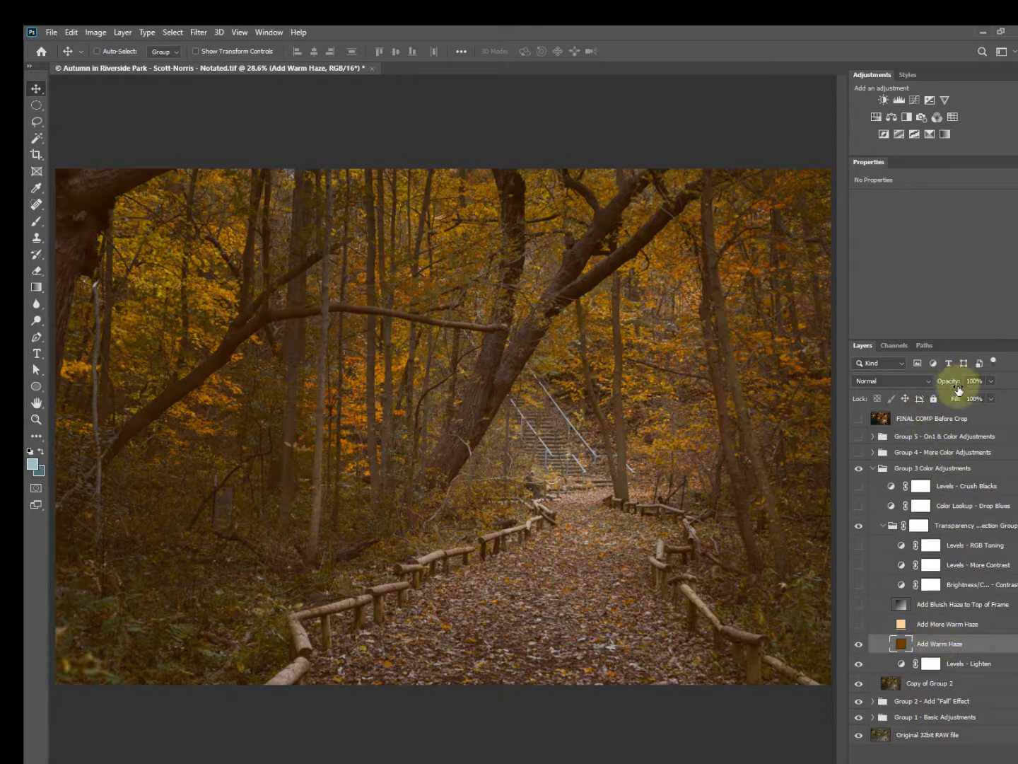
Raise the opacity of the Transparency of Color Correction Group to 100%
click(928, 526)
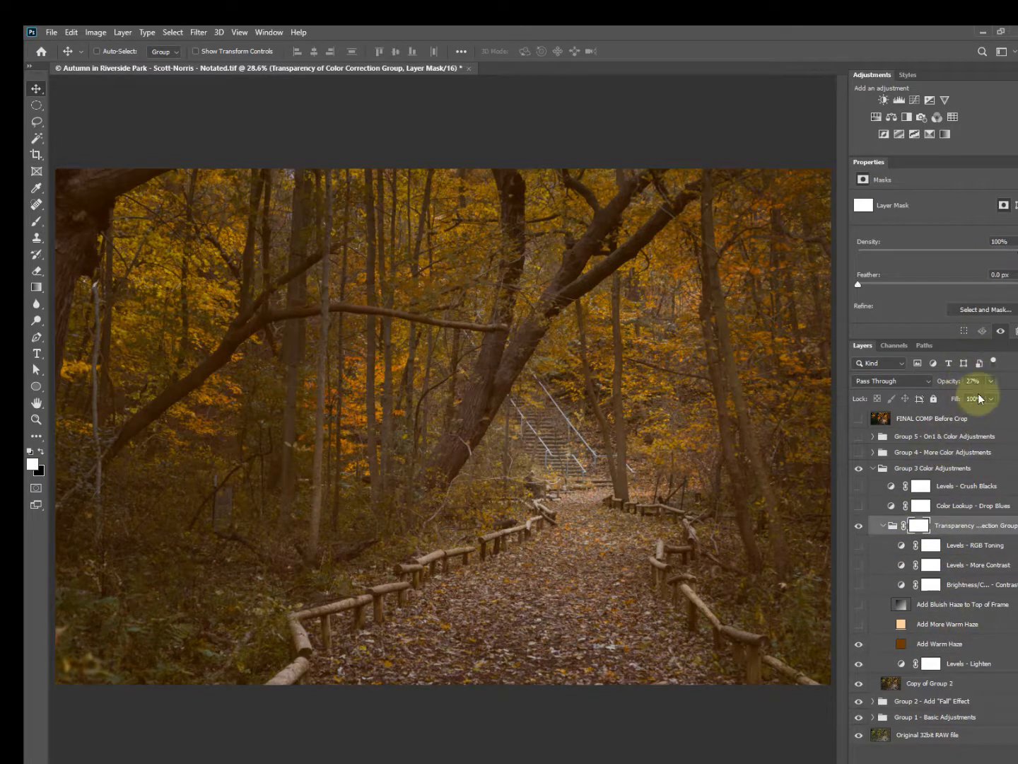
drag(991, 381, 996, 400)
key(0)
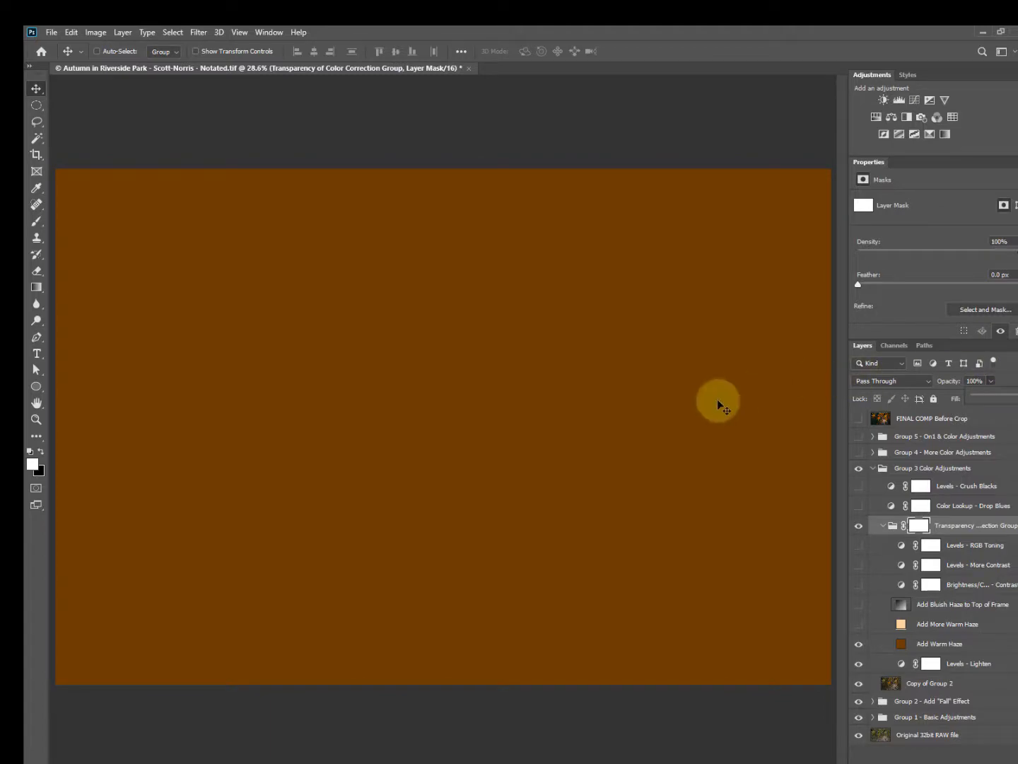
Set the Add Warm Haze layer's blending mode to Exclusion and lower its opacity to 22%
click(940, 645)
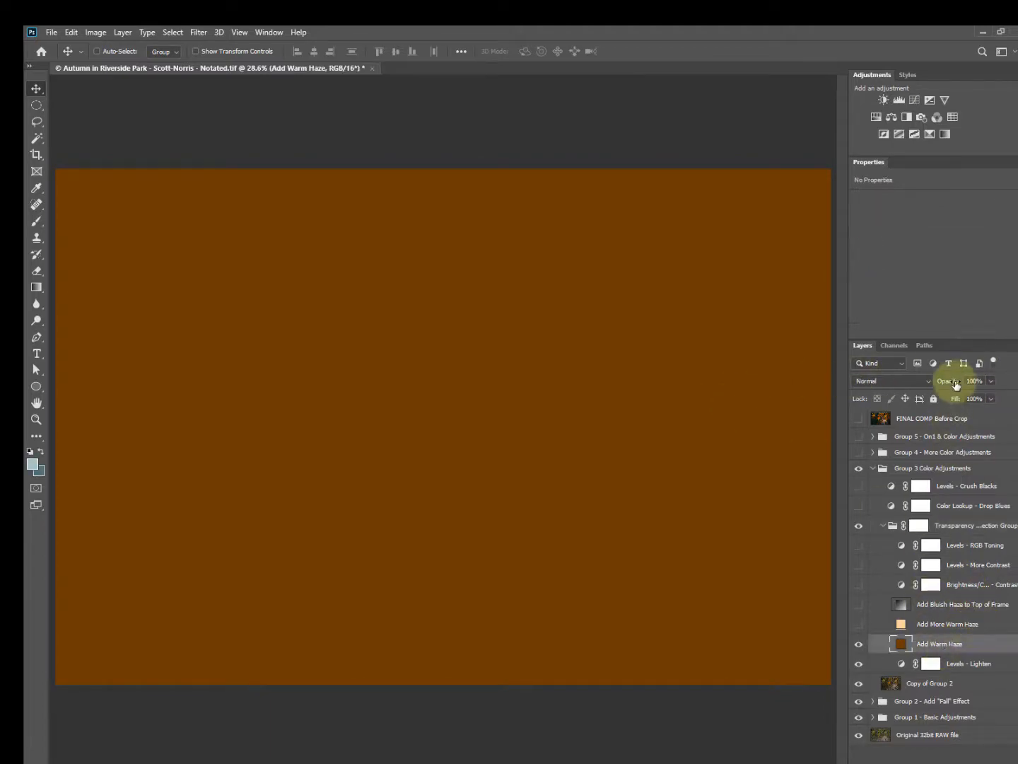
click(990, 381)
mouse_move(988, 411)
mouse_down()
mouse_move(945, 398)
mouse_move(990, 396)
mouse_up()
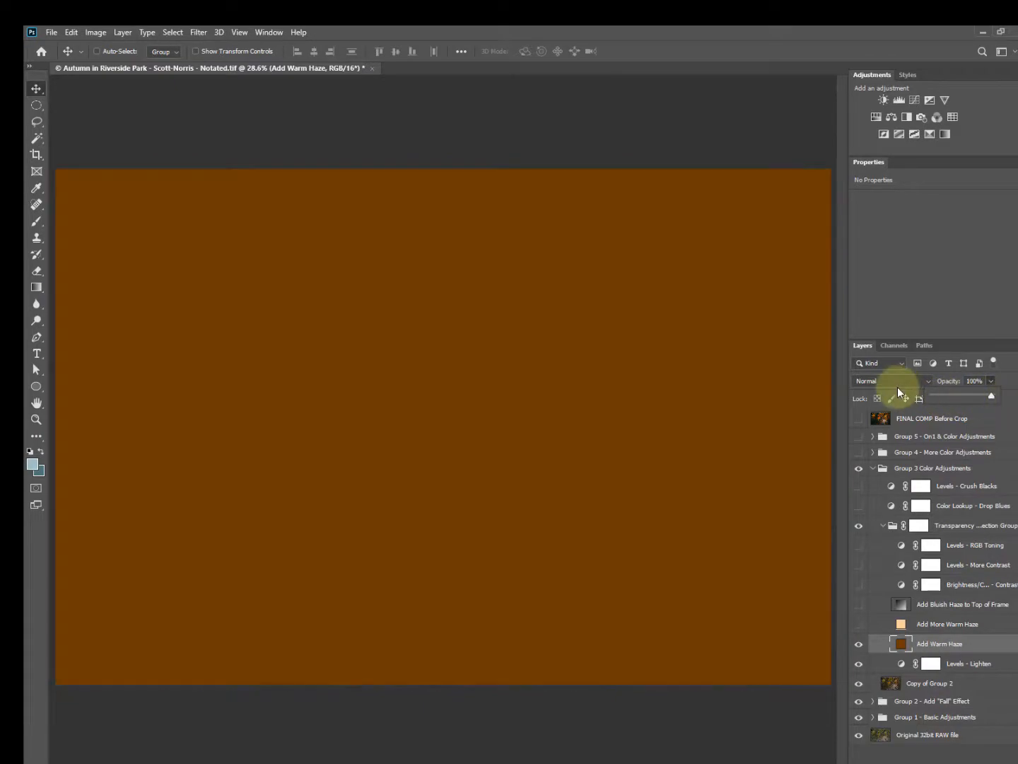
click(895, 386)
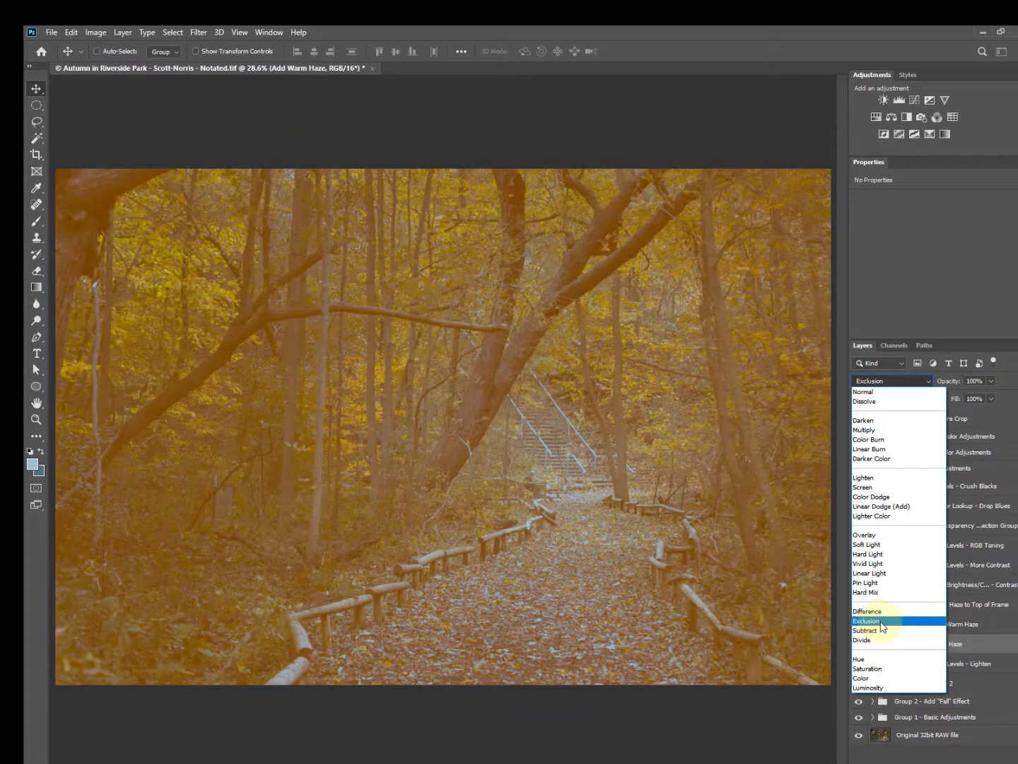
click(881, 621)
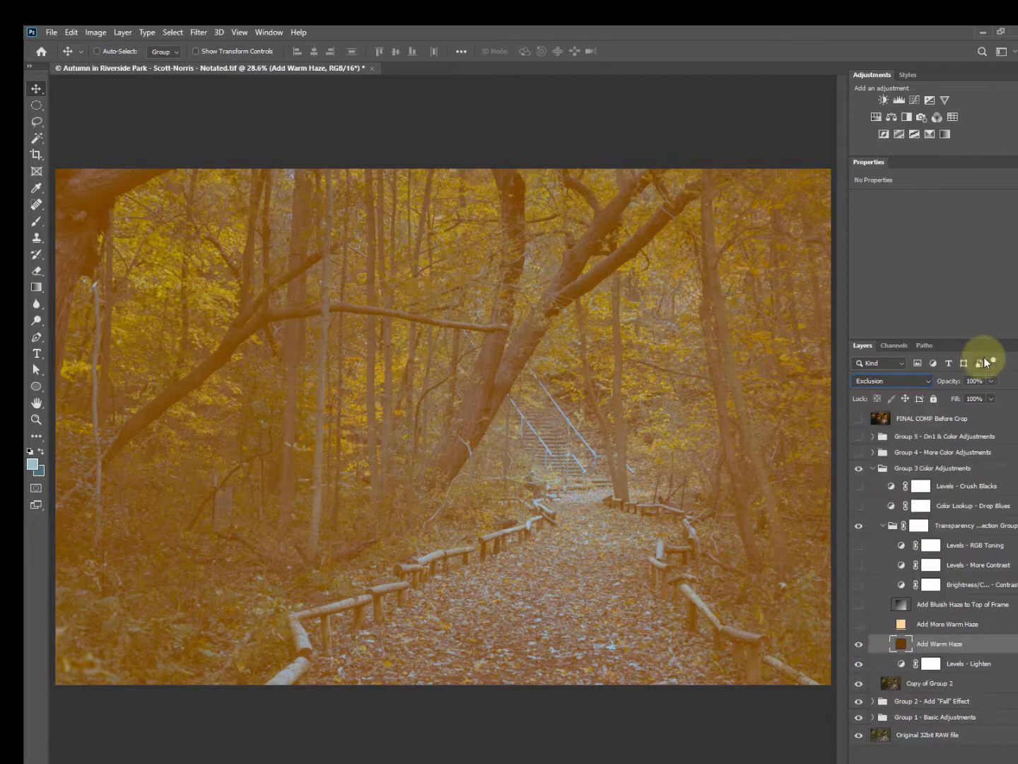
click(991, 379)
drag(951, 395, 950, 395)
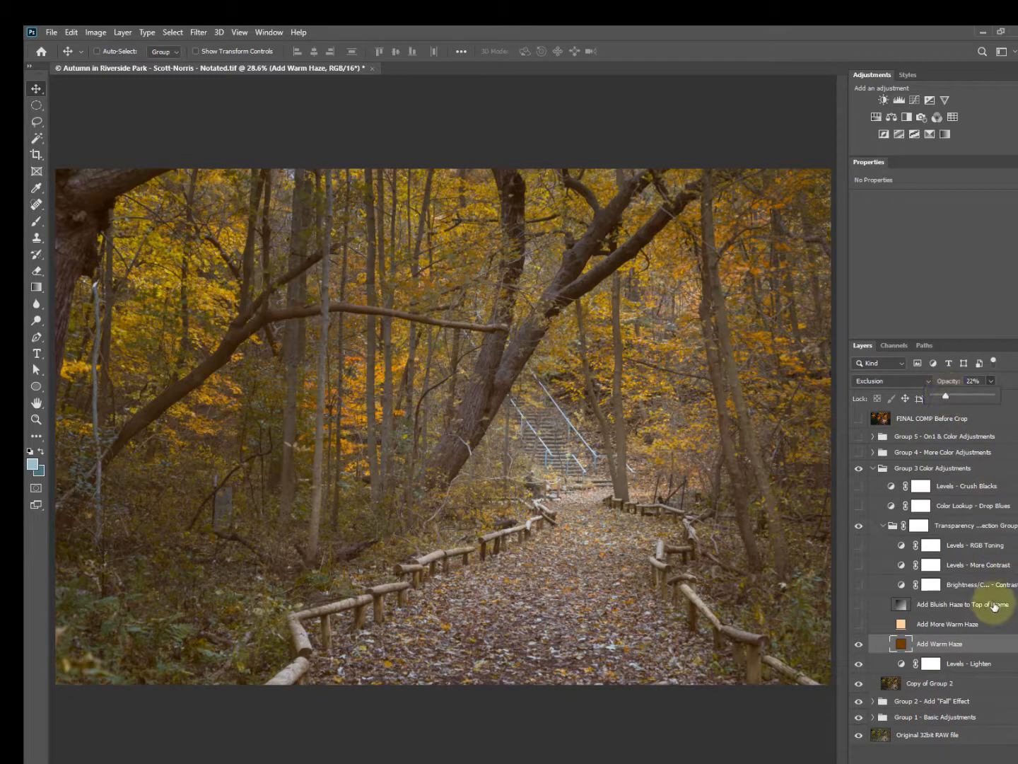
Lower the opacity of the Transparency of Color Correction Group to 27%
click(963, 527)
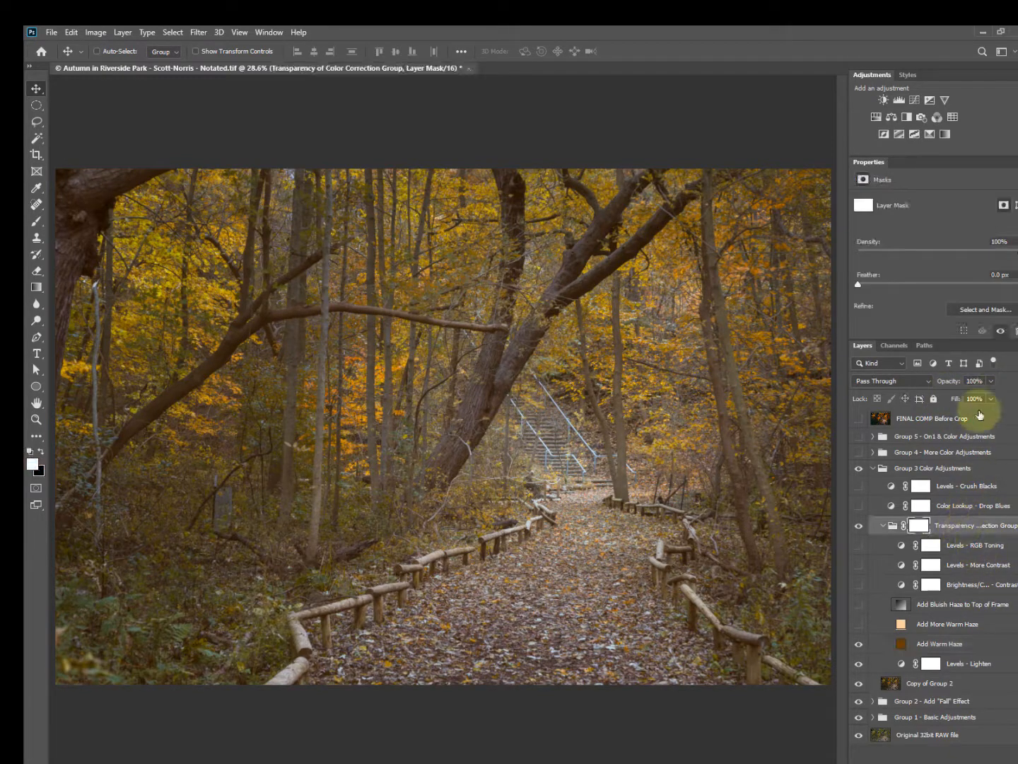
click(990, 382)
drag(981, 399, 948, 397)
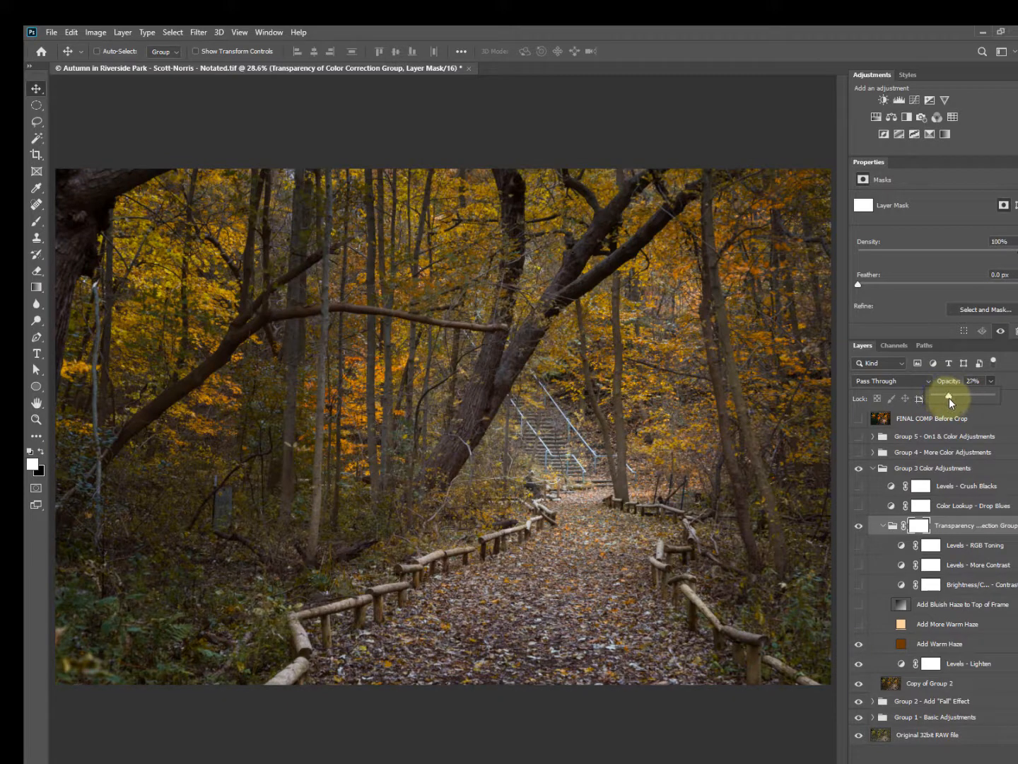
Turn on the Add More Warm Haze layer and compare the image with and without the two warm haze layers
click(953, 649)
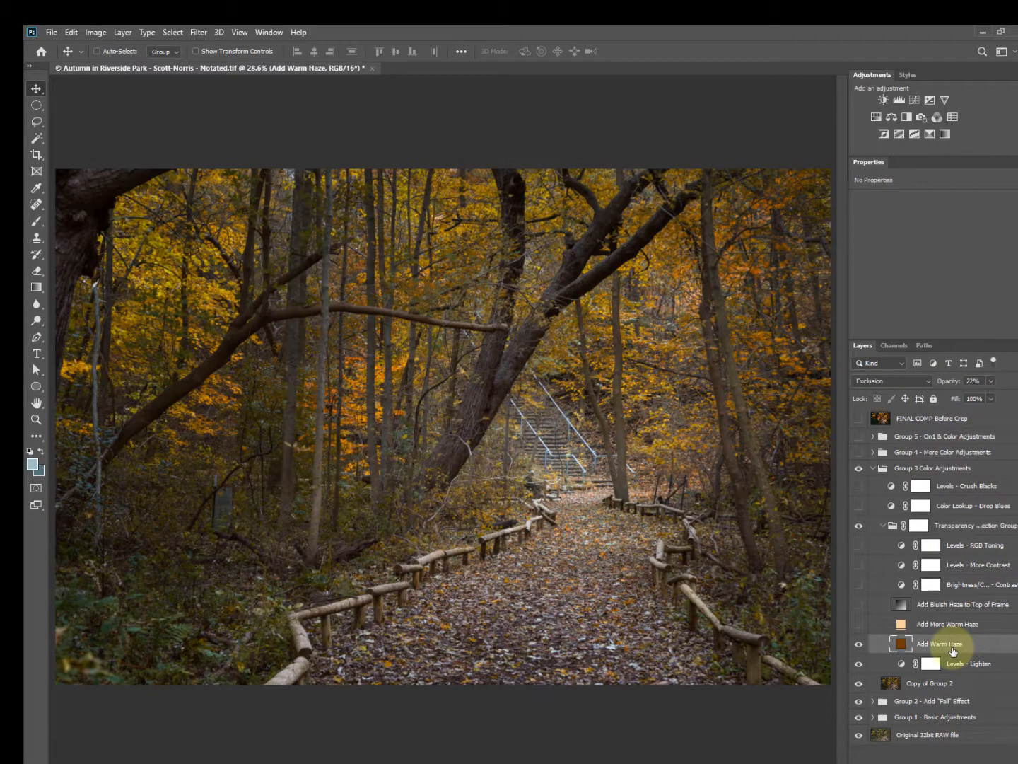
click(858, 625)
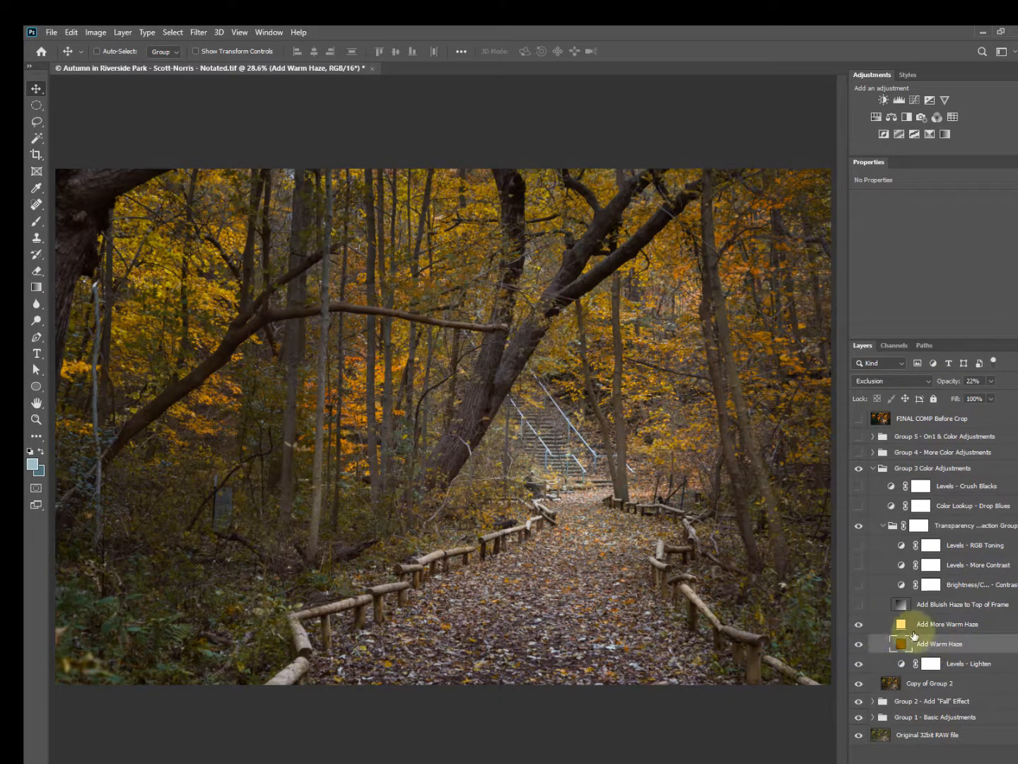
click(860, 627)
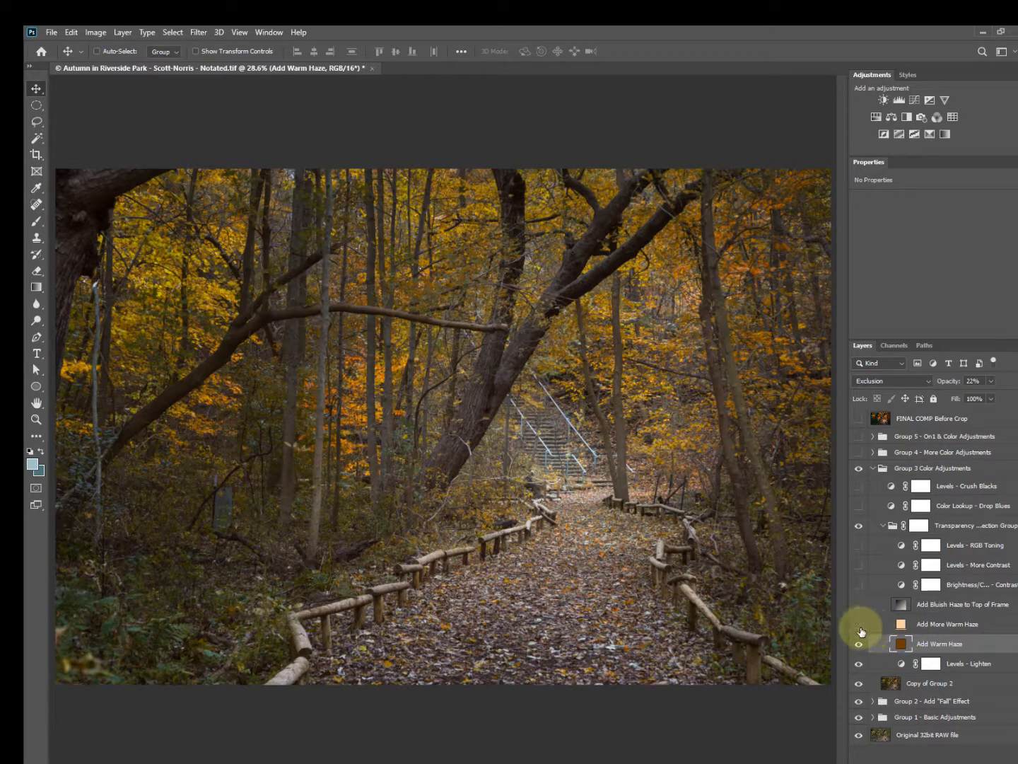
click(861, 644)
click(862, 645)
click(860, 626)
Turn on the Add Bluish Haze to Top of Frame layer and compare the image with and without it
click(957, 605)
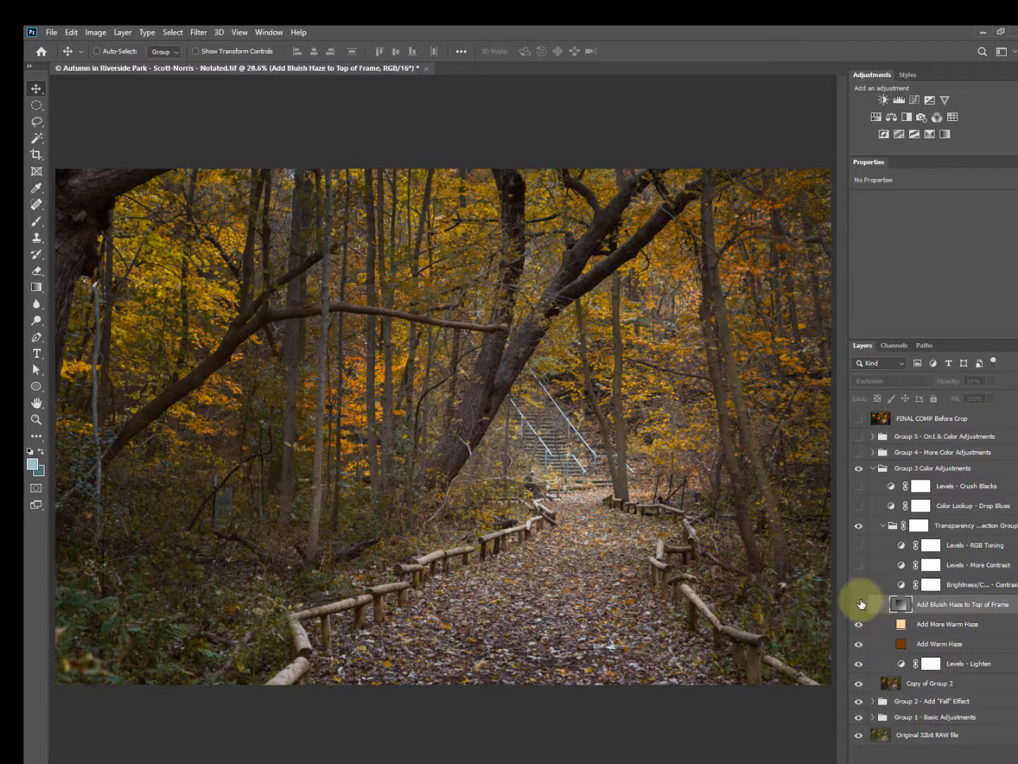
click(860, 605)
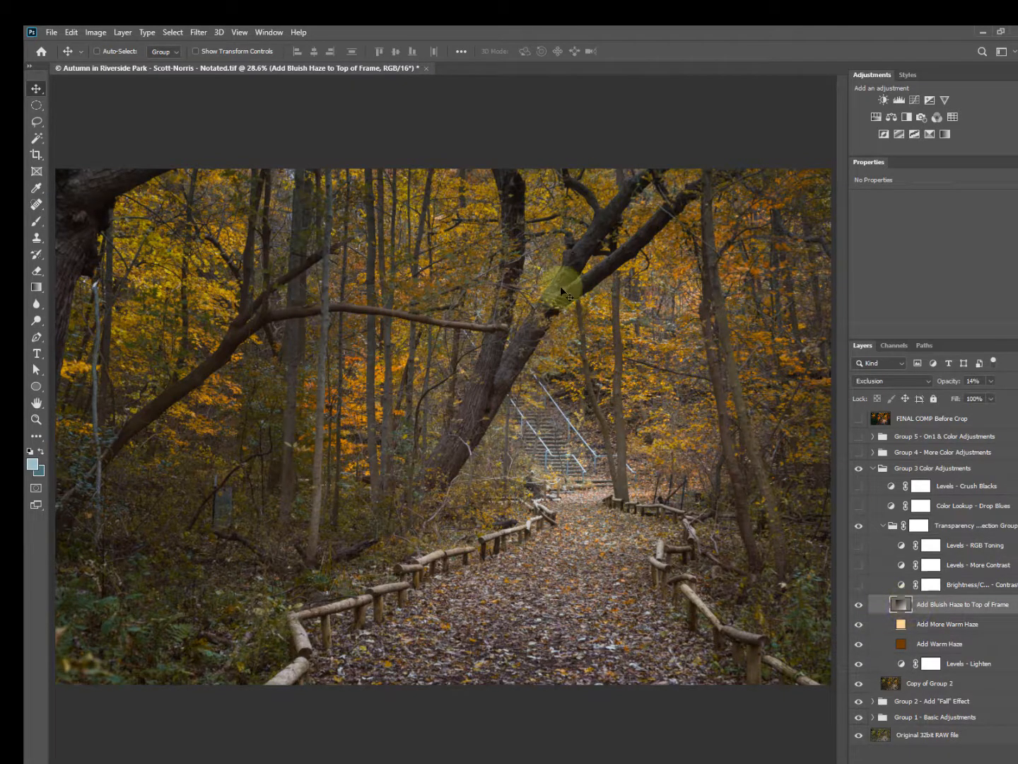
click(861, 606)
click(860, 606)
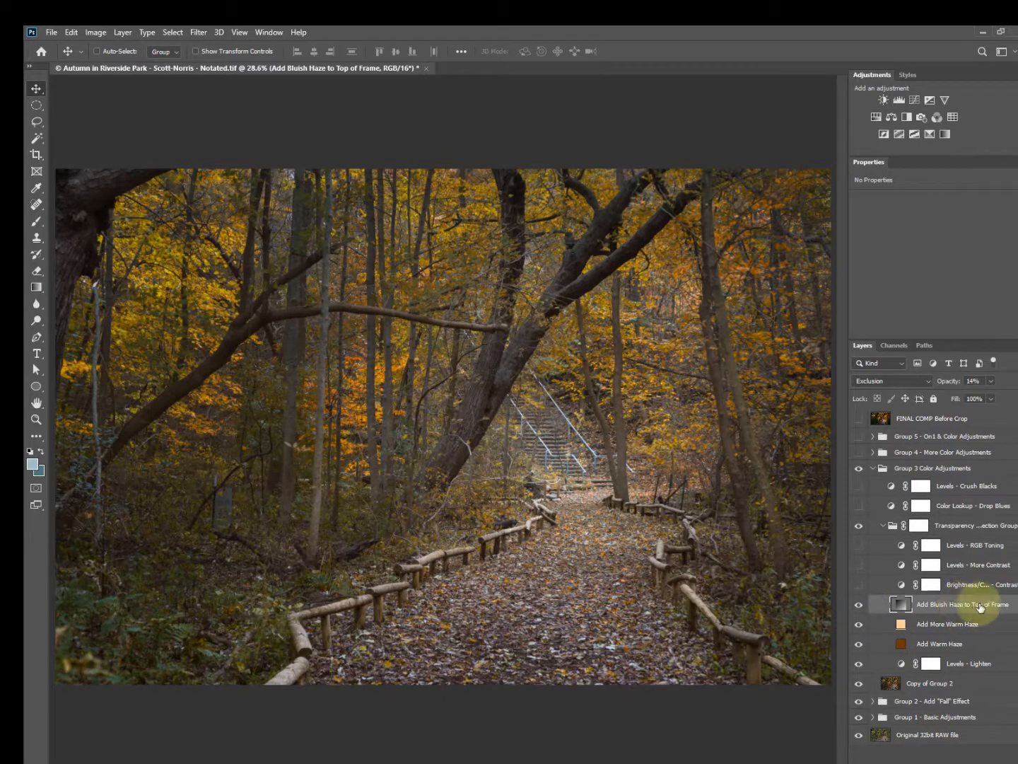
Turn on the Brightness/Contrast - Contrast layer and compare the image with and without it
click(964, 587)
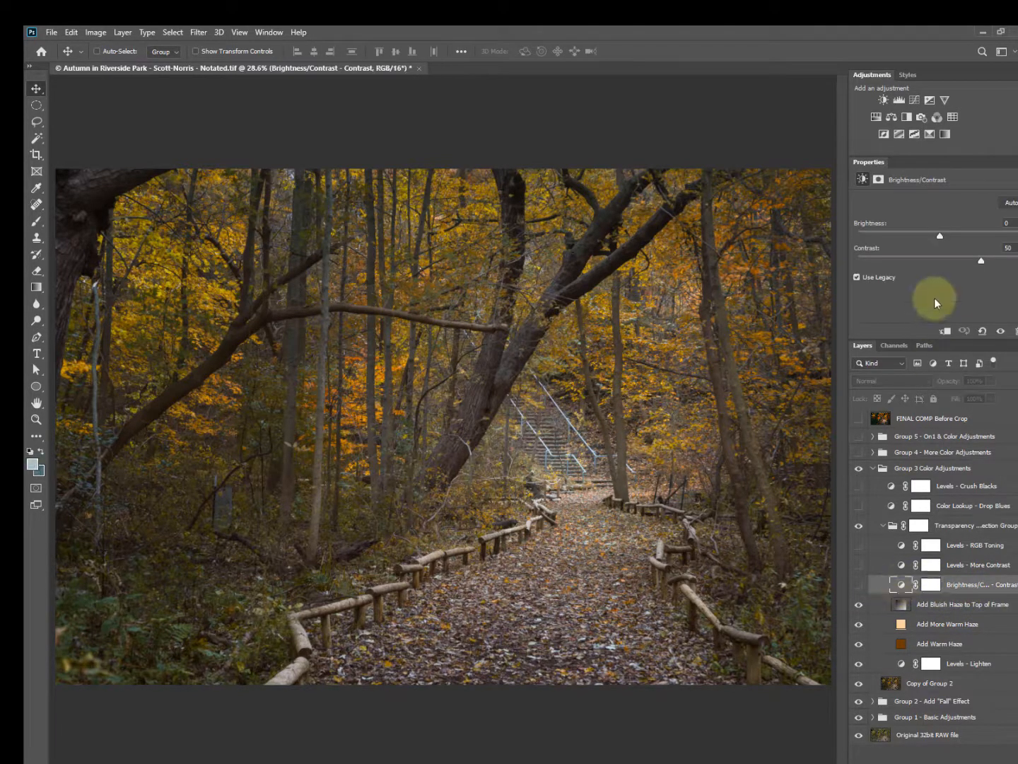
click(858, 585)
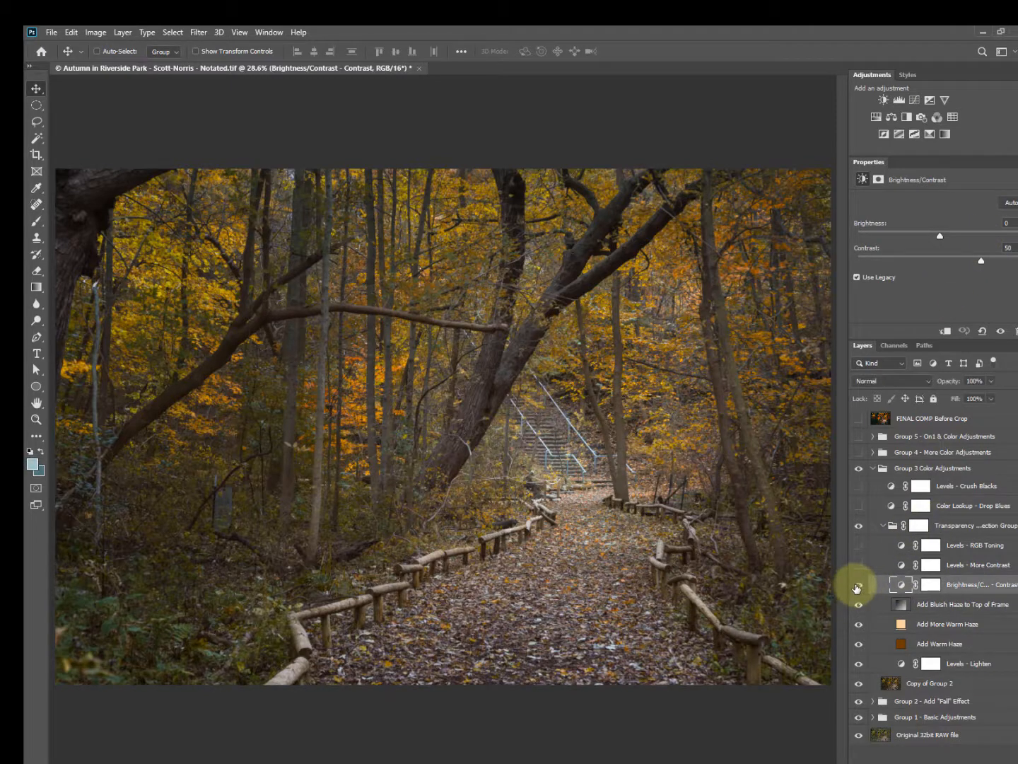
click(858, 585)
click(858, 586)
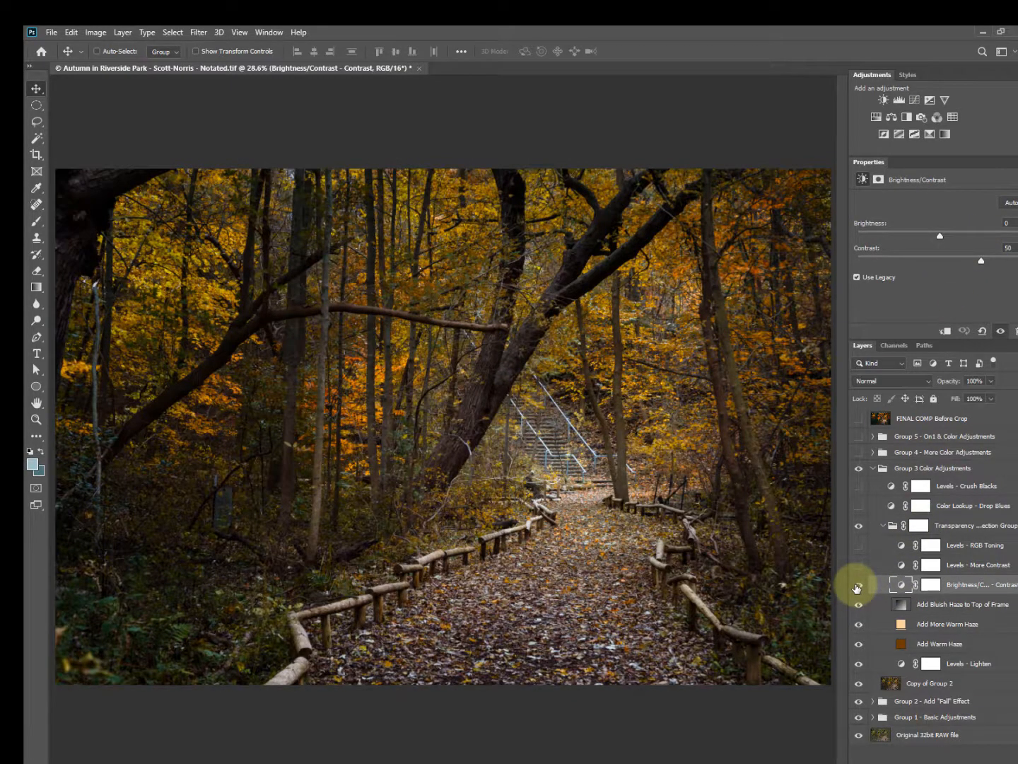
click(857, 586)
click(858, 586)
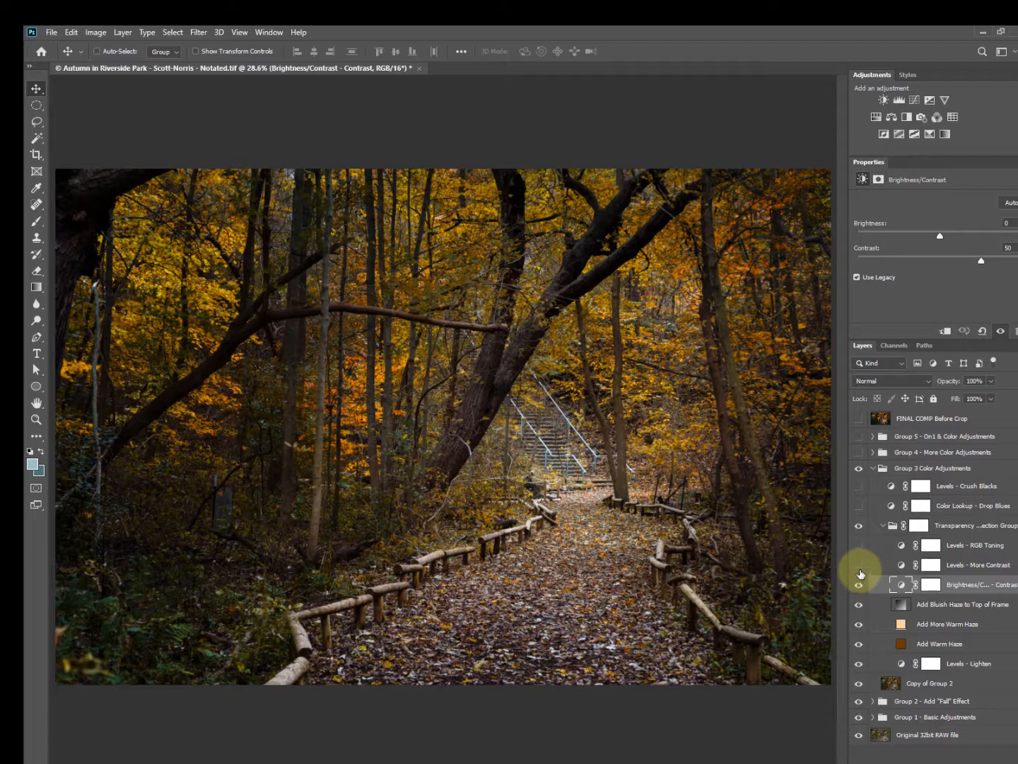
Turn on the Levels - More Contrast layer and inspect its shadow input level
click(862, 568)
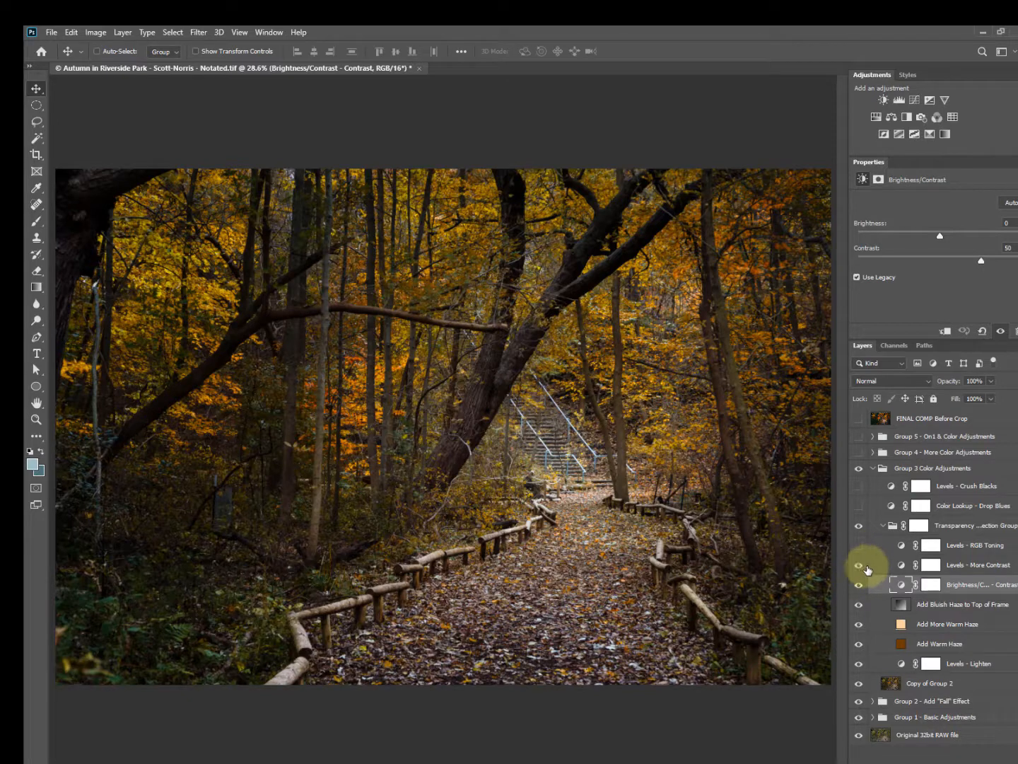
click(903, 567)
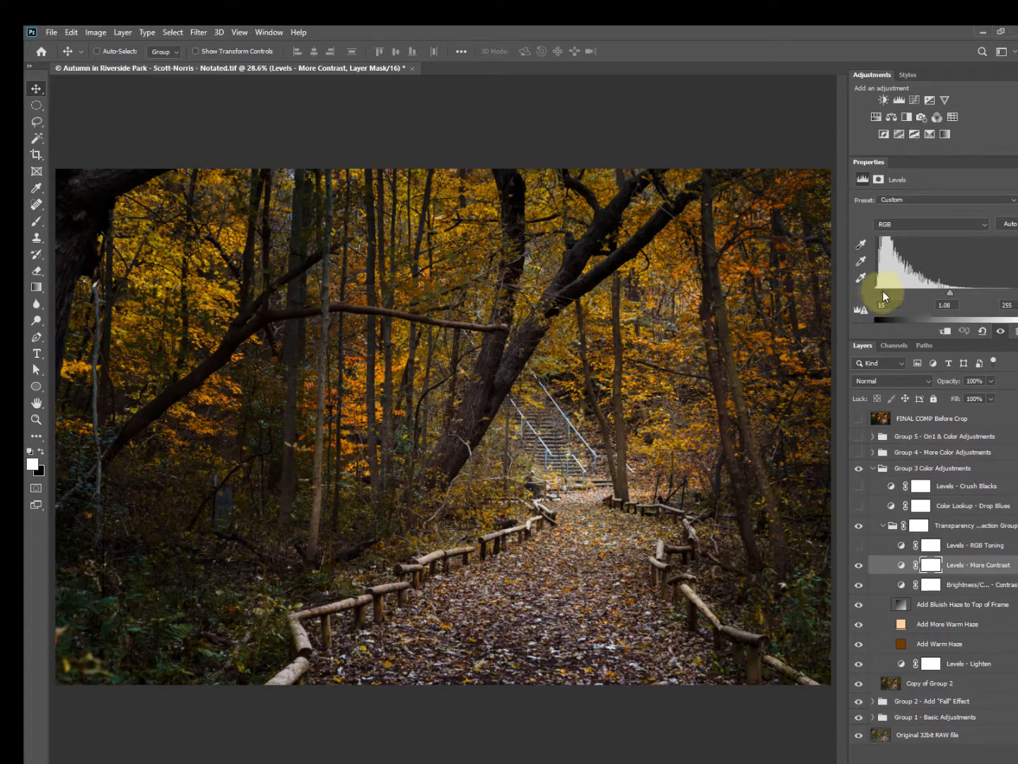
mouse_move(882, 291)
mouse_down()
mouse_move(898, 292)
mouse_move(881, 295)
mouse_up()
Turn on the Levels - RGB Toning layer and select its adjustment to show the Levels settings
click(966, 544)
click(860, 545)
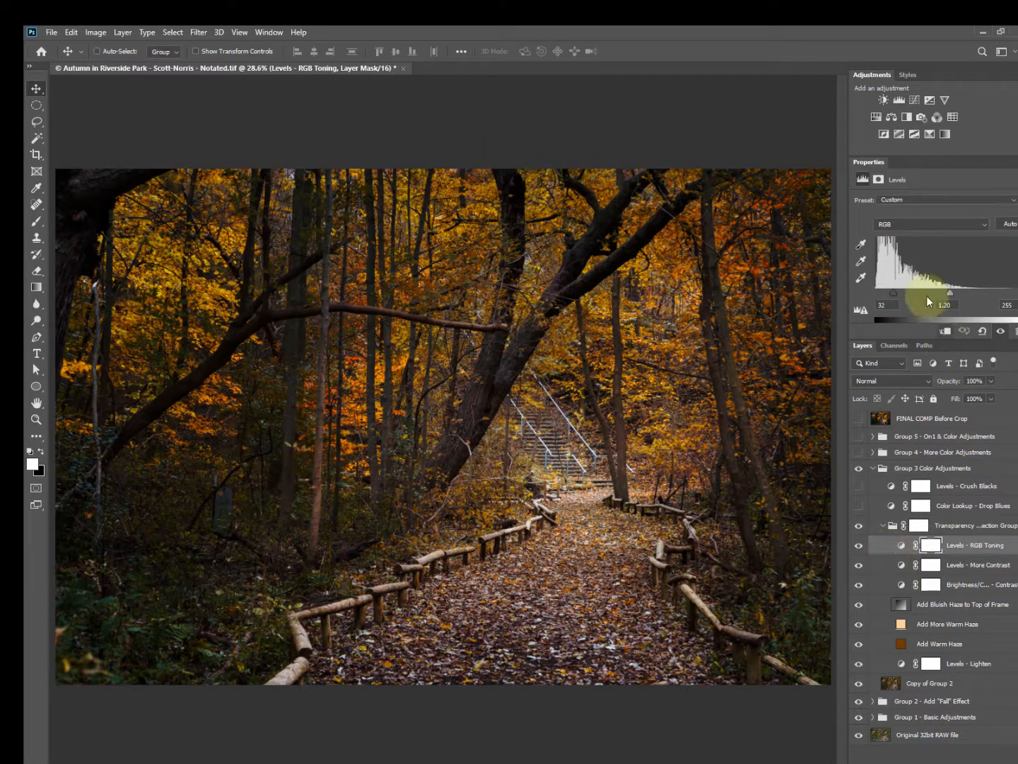
click(901, 545)
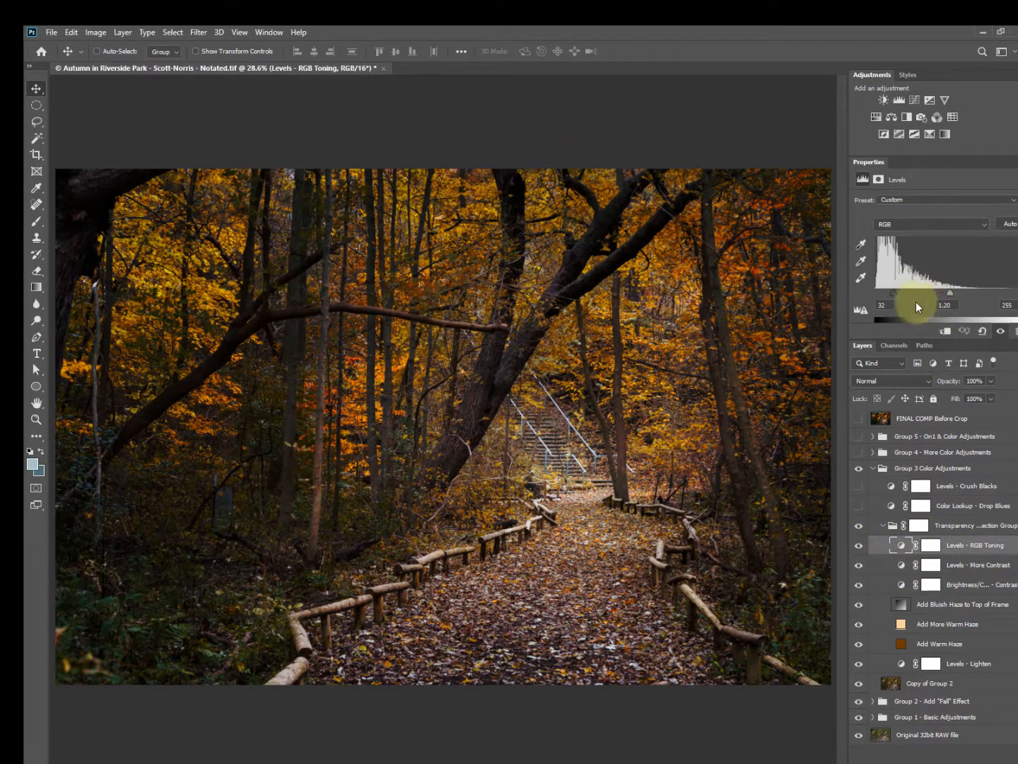
Review the Green, Blue and Red channel levels of the Levels - RGB Toning layer
click(894, 223)
click(909, 230)
click(915, 225)
click(905, 254)
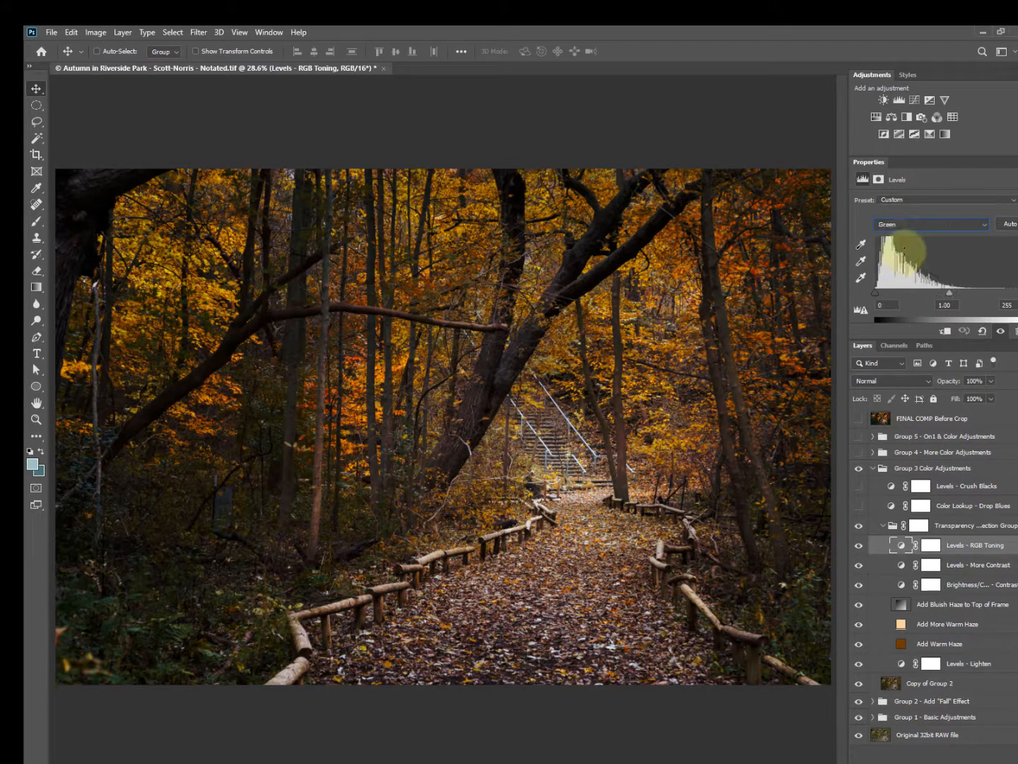
click(915, 225)
click(911, 266)
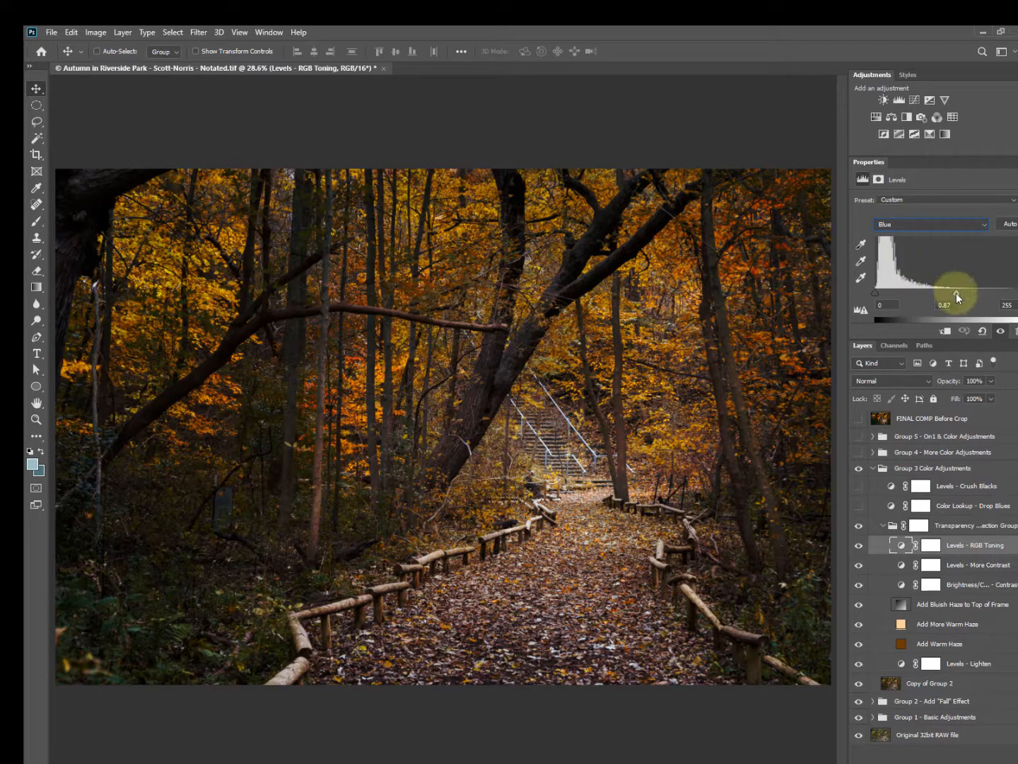
click(935, 225)
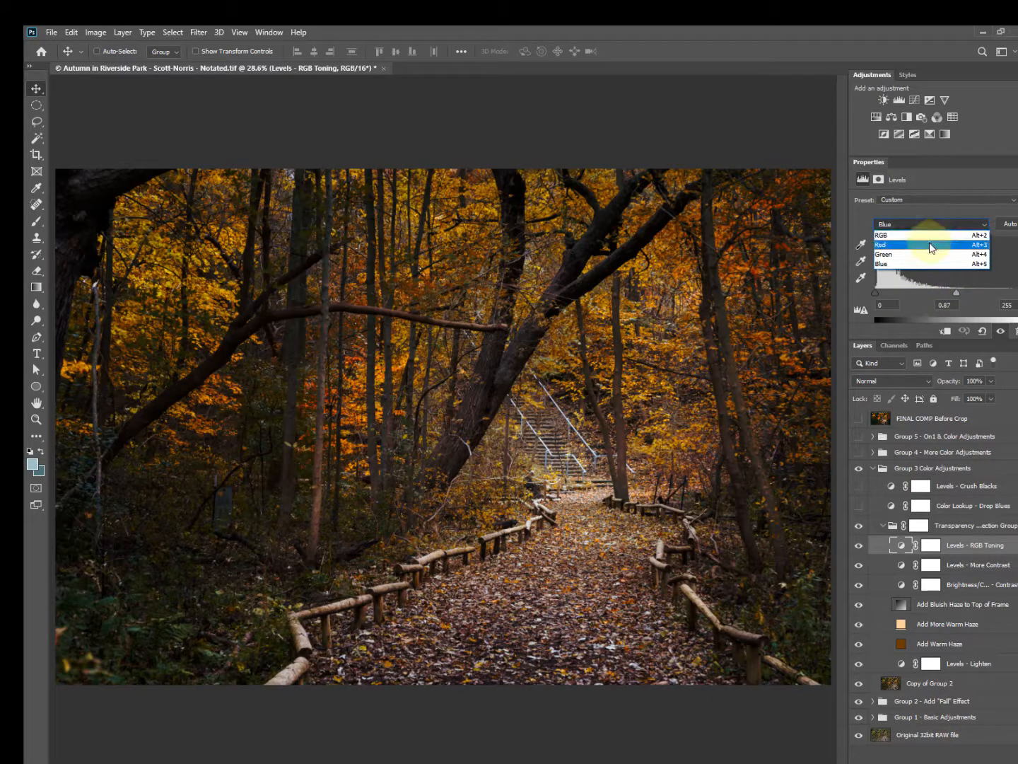
click(930, 248)
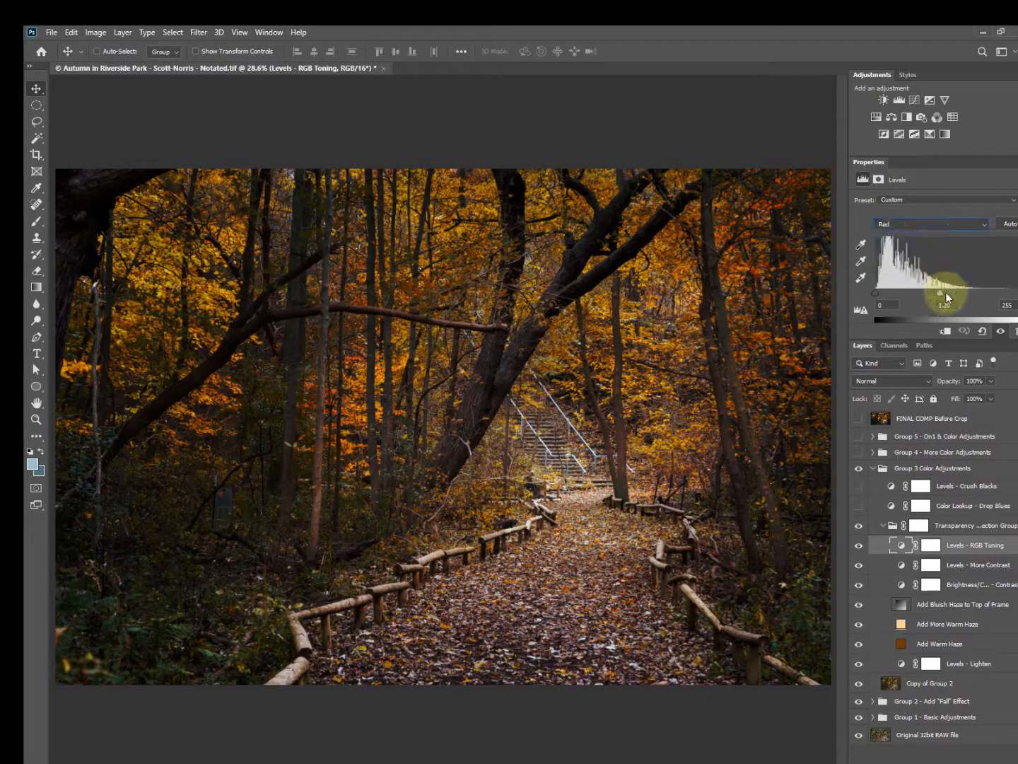
Compare the image with and without the Levels - RGB Toning layer, leaving the layer on
click(859, 546)
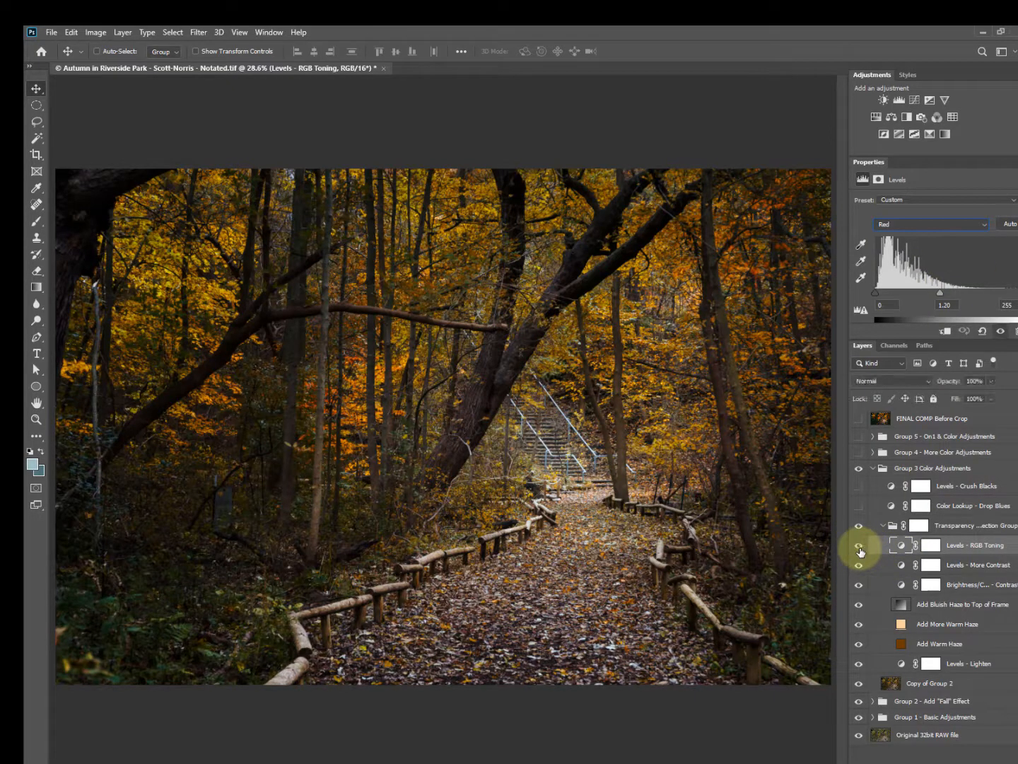
click(859, 546)
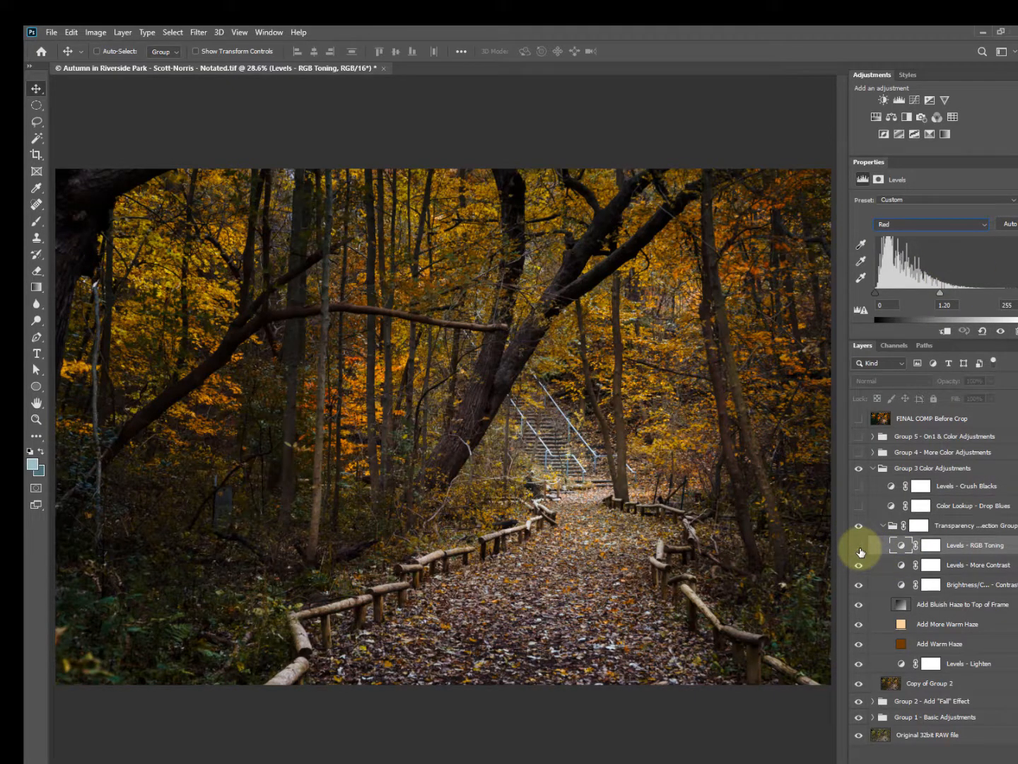
click(860, 548)
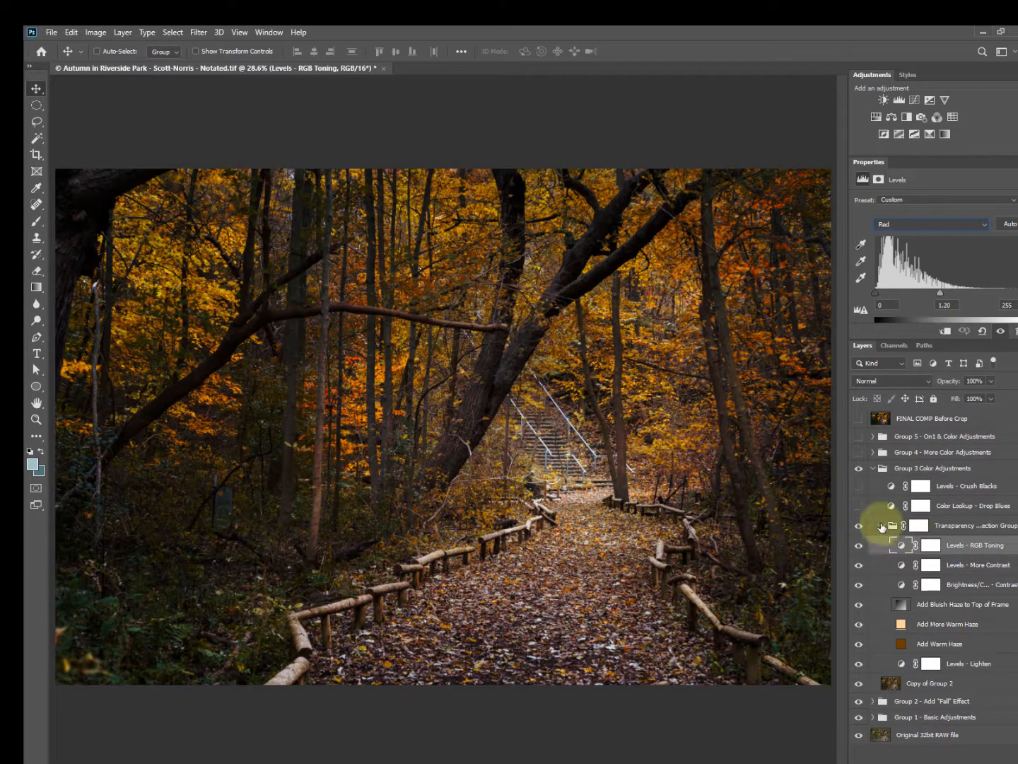
Collapse the Transparency of Color Correction Group and compare the image with and without it, leaving the group on
click(882, 527)
click(859, 526)
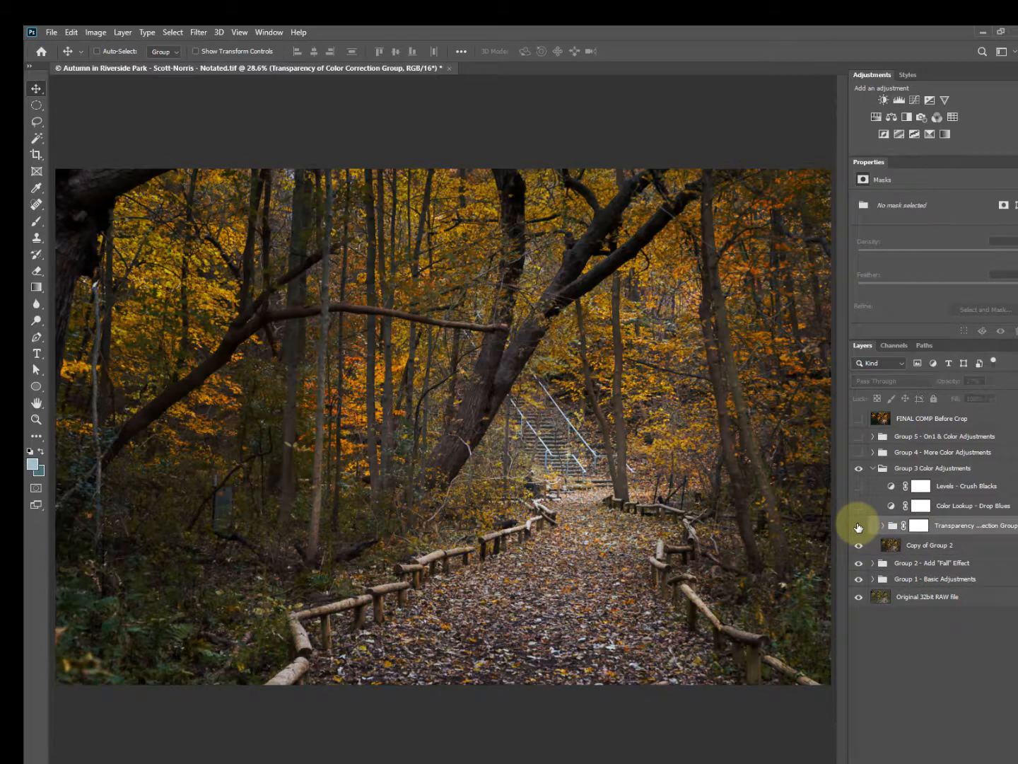
click(858, 527)
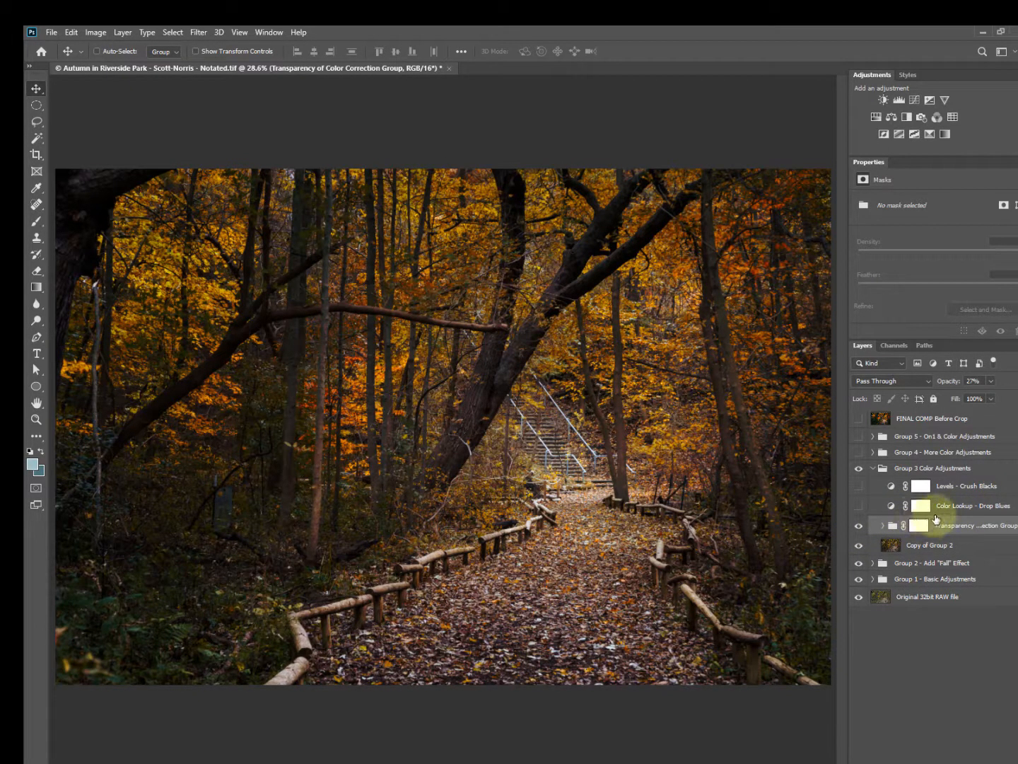
Add a Color Lookup adjustment layer above the Transparency of Color Correction Group and load the DropBlues.3DL 3D LUT
click(967, 761)
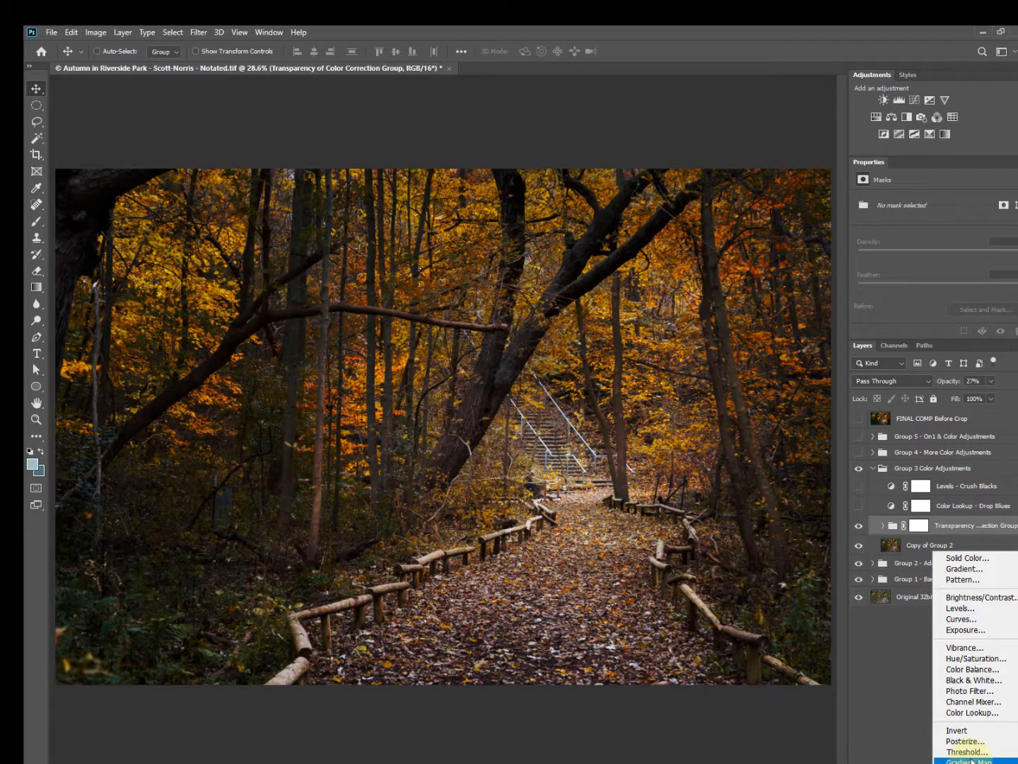
click(972, 714)
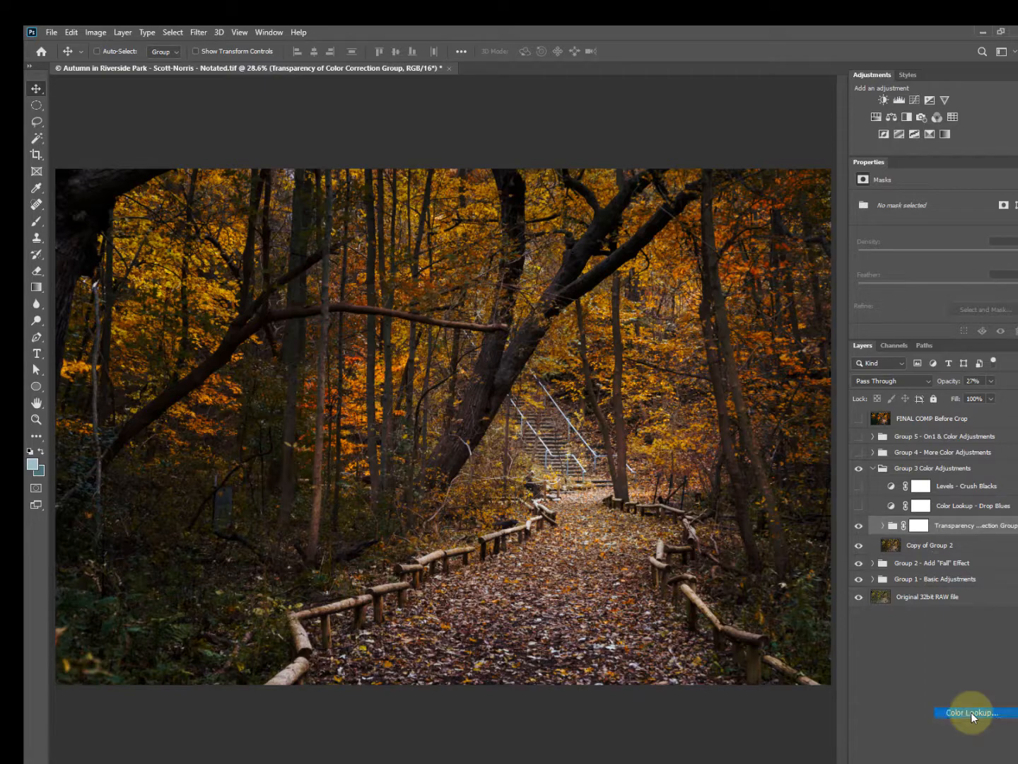
click(935, 201)
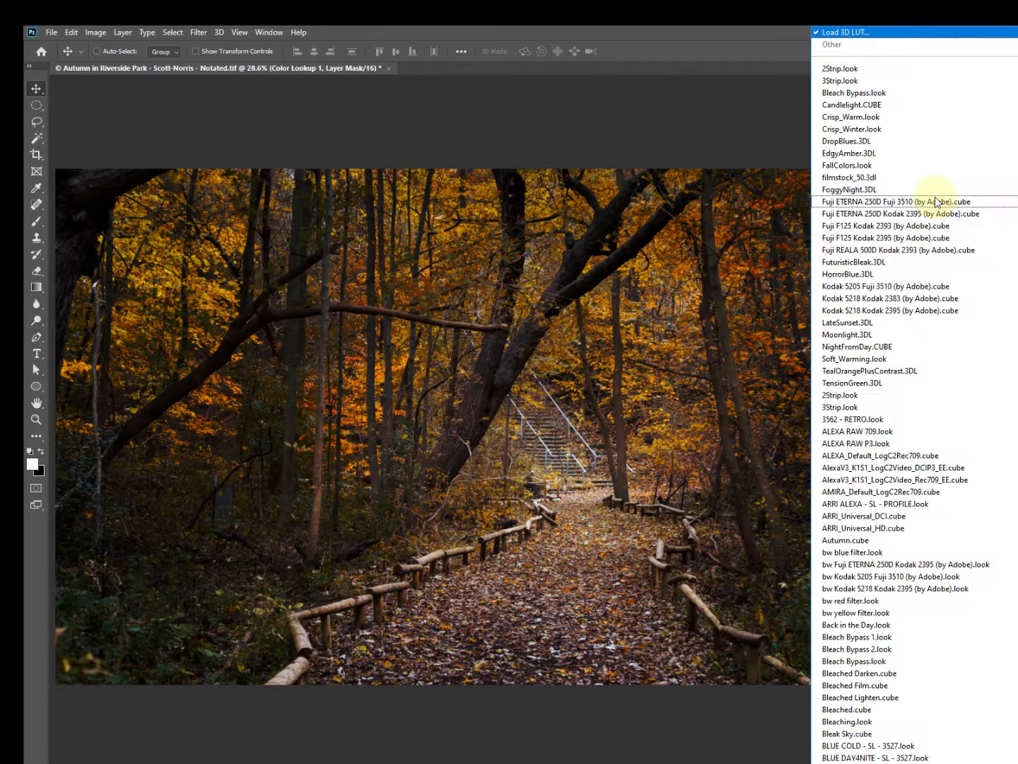
scroll(1003, 120, down, 3)
scroll(1013, 134, down, 20)
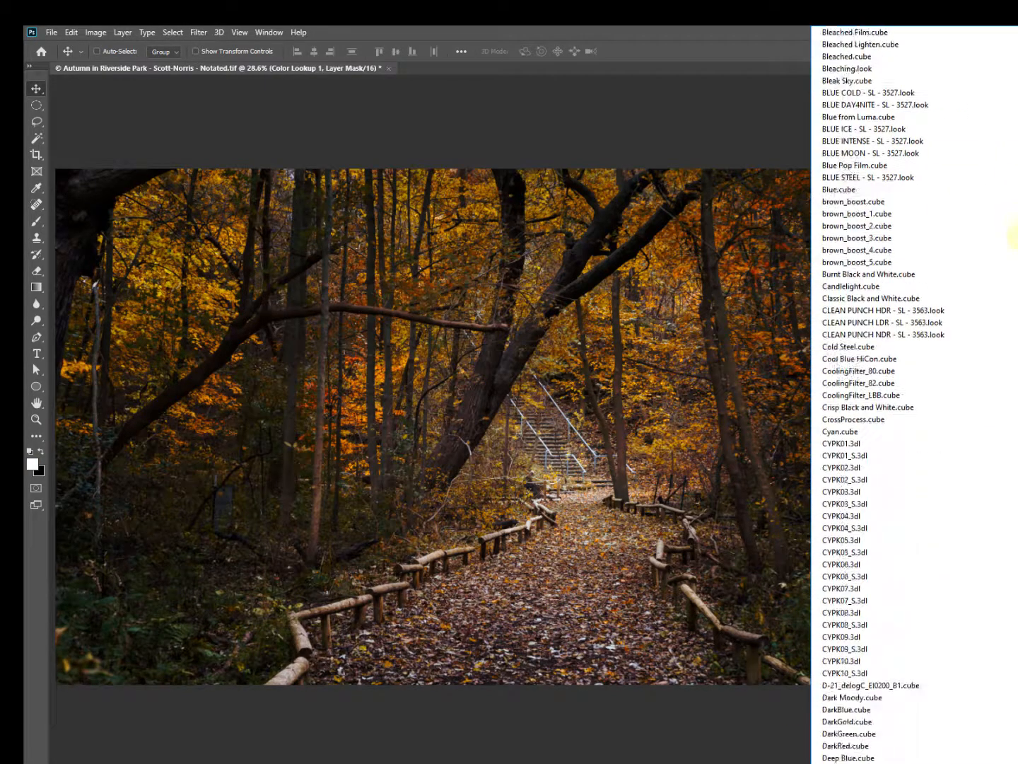
scroll(1010, 565, down, 15)
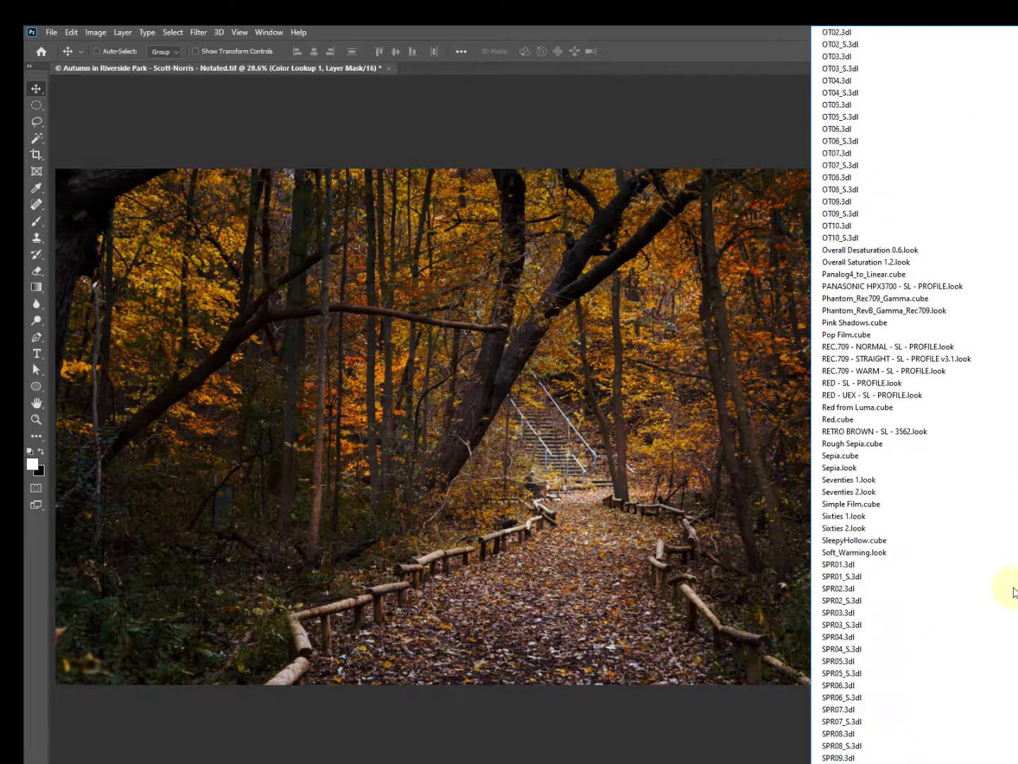
scroll(1013, 276, up, 20)
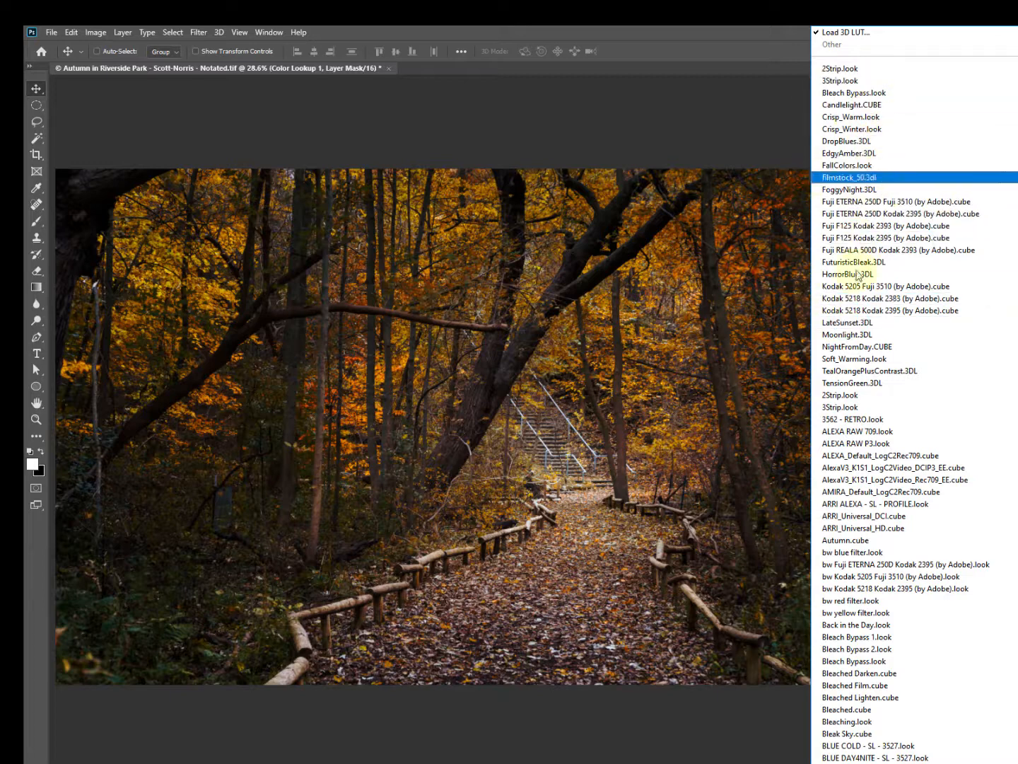
click(848, 142)
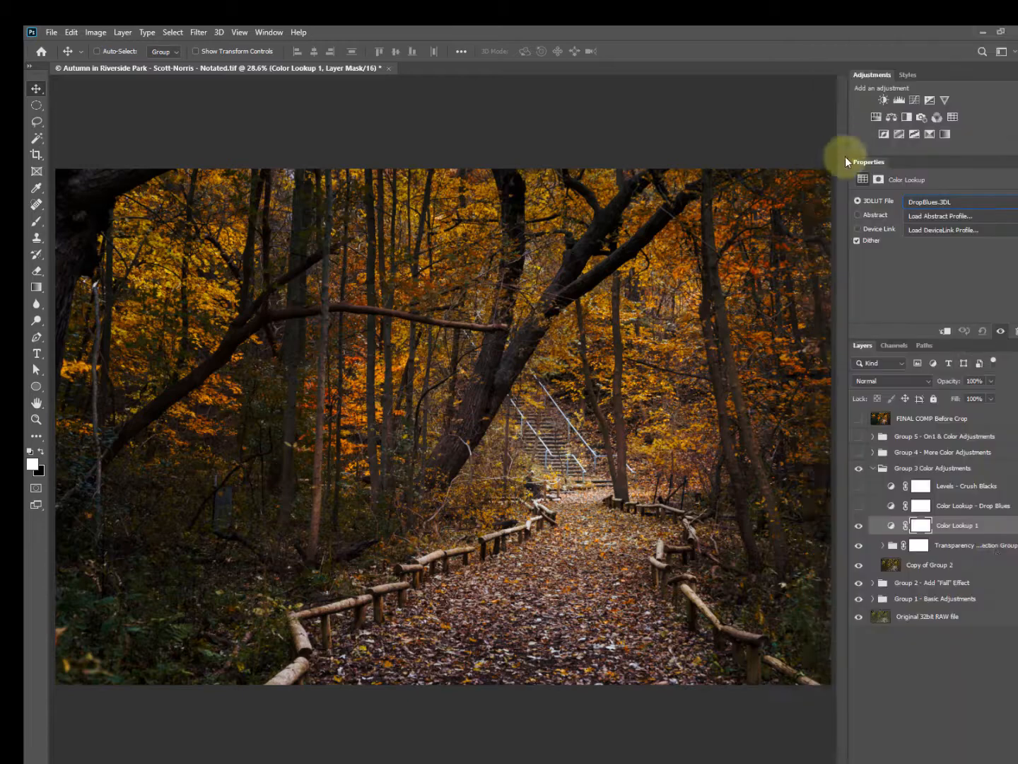
Compare the image with and without the new Color Lookup 1 layer and delete that layer
click(855, 530)
click(857, 531)
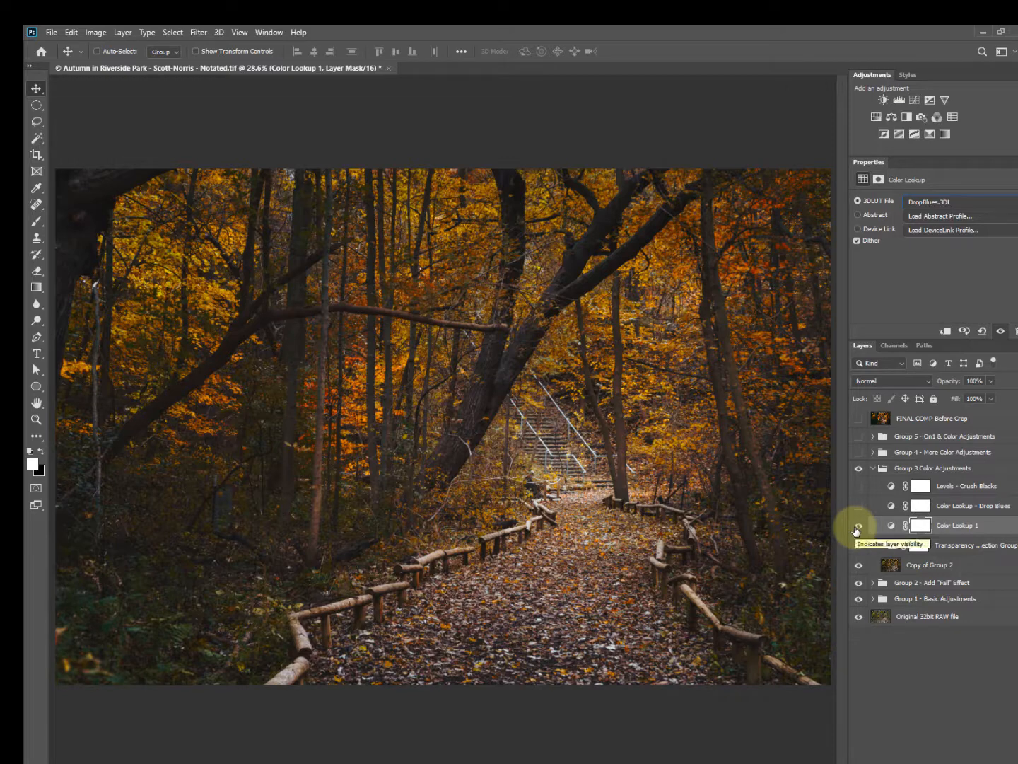
click(856, 530)
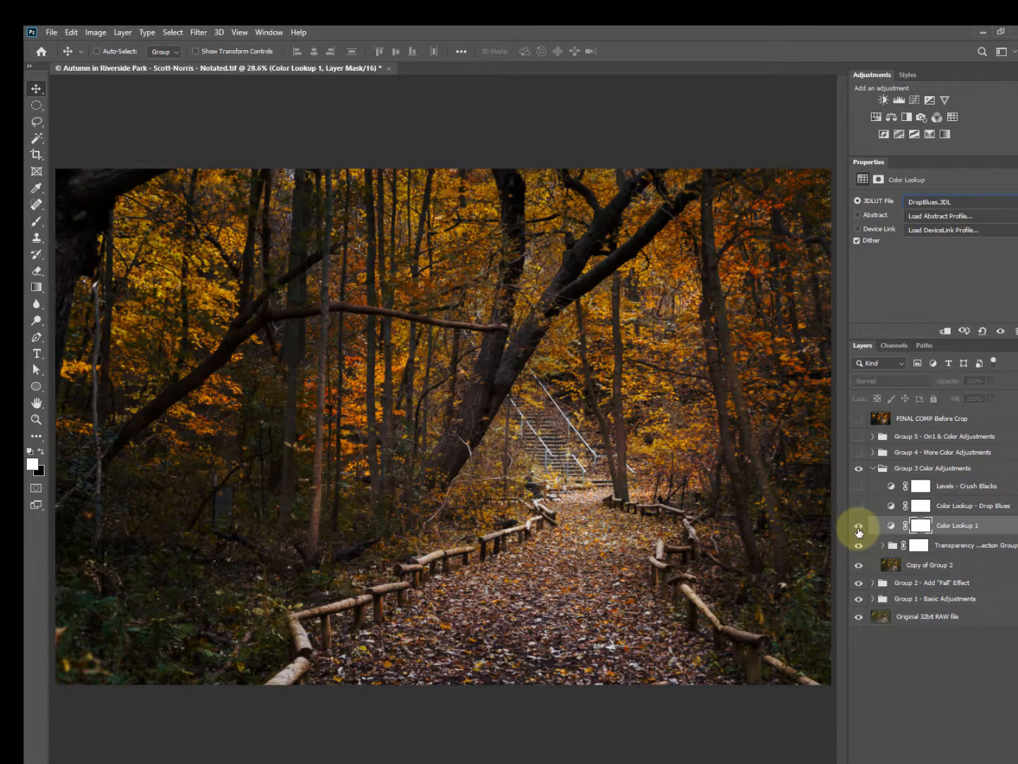
click(856, 530)
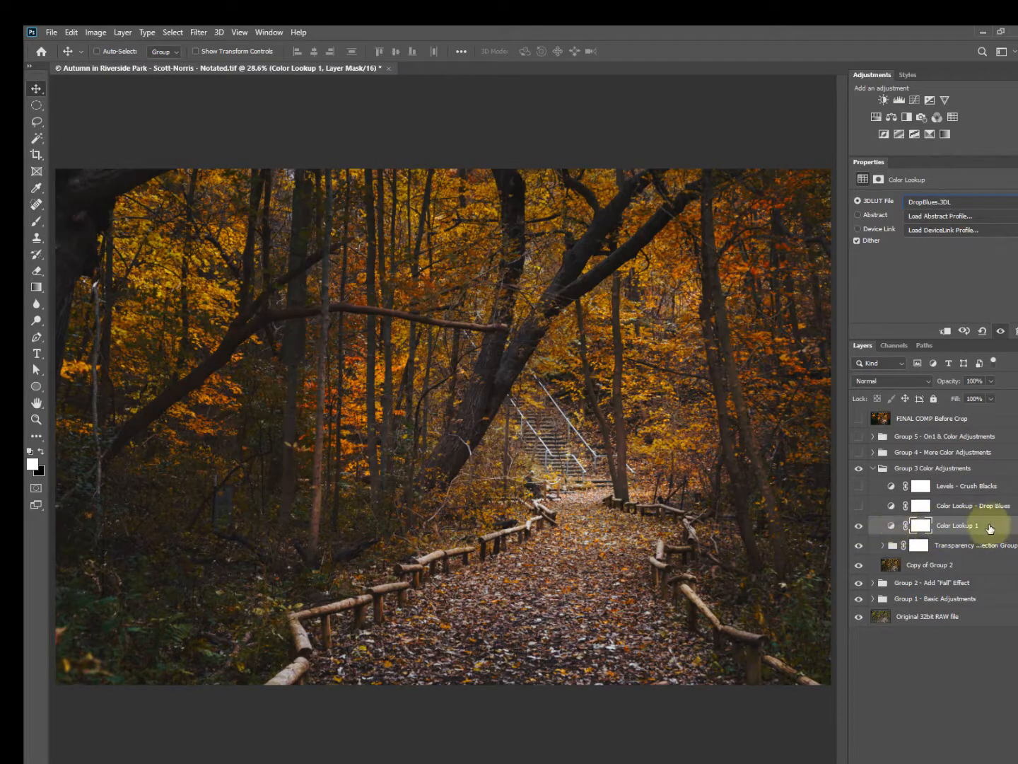
key(Delete)
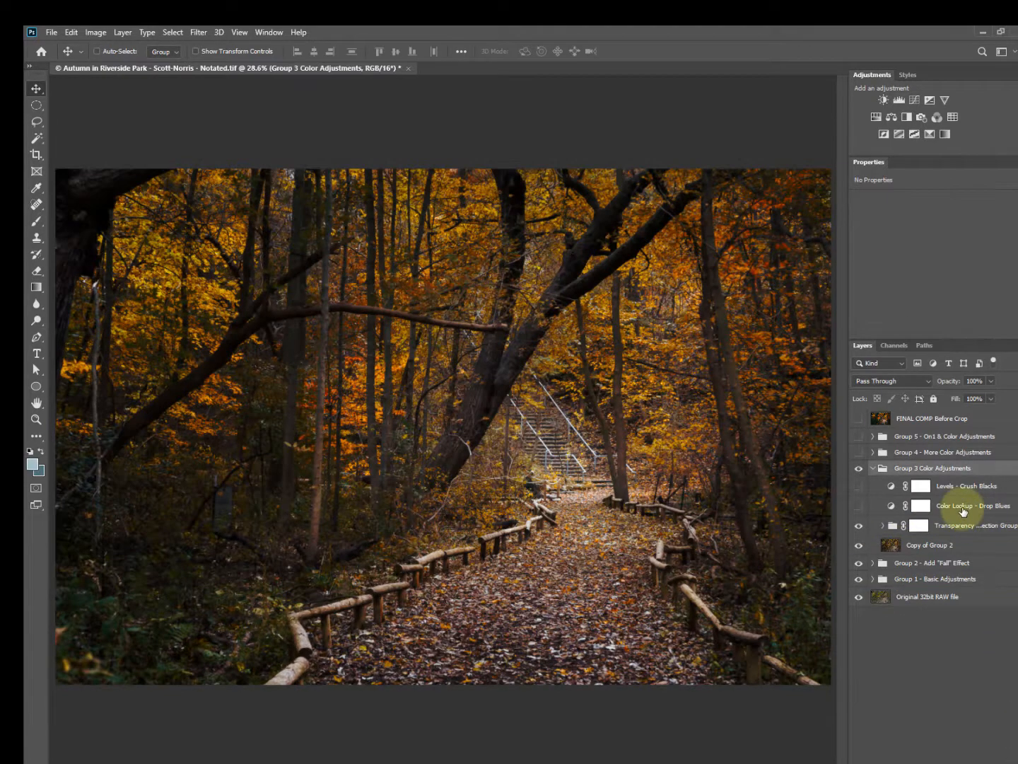
Turn on the Color Lookup - Drop Blues layer and compare the image with and without it, leaving it on
click(947, 505)
click(858, 506)
click(891, 508)
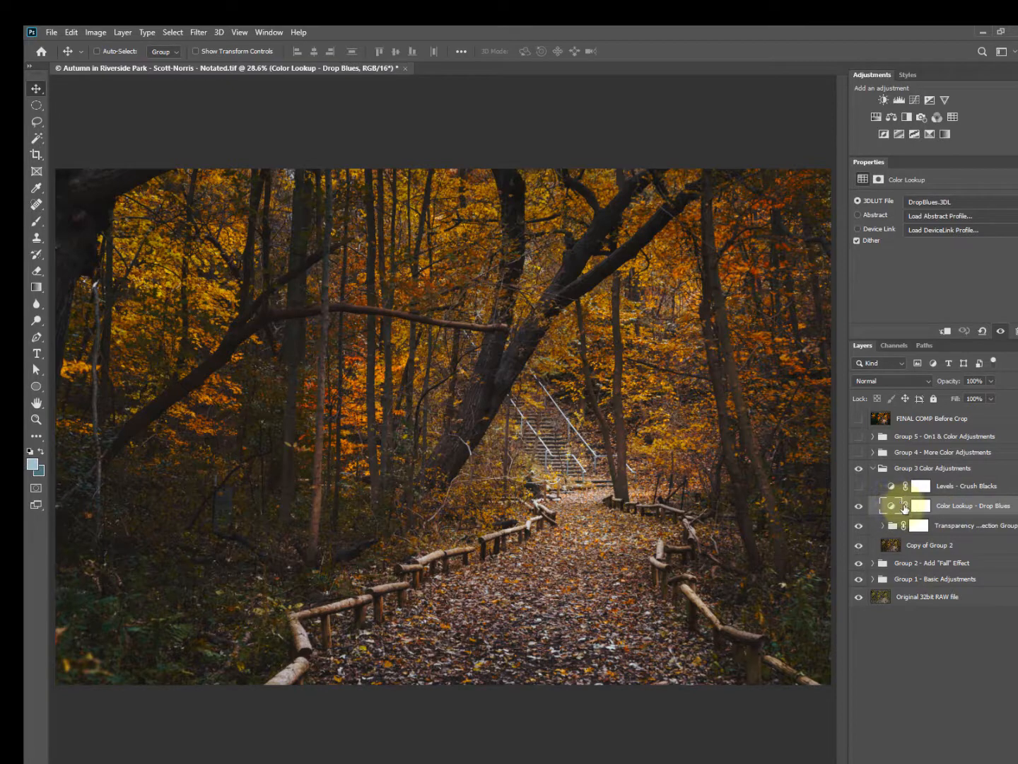
click(861, 506)
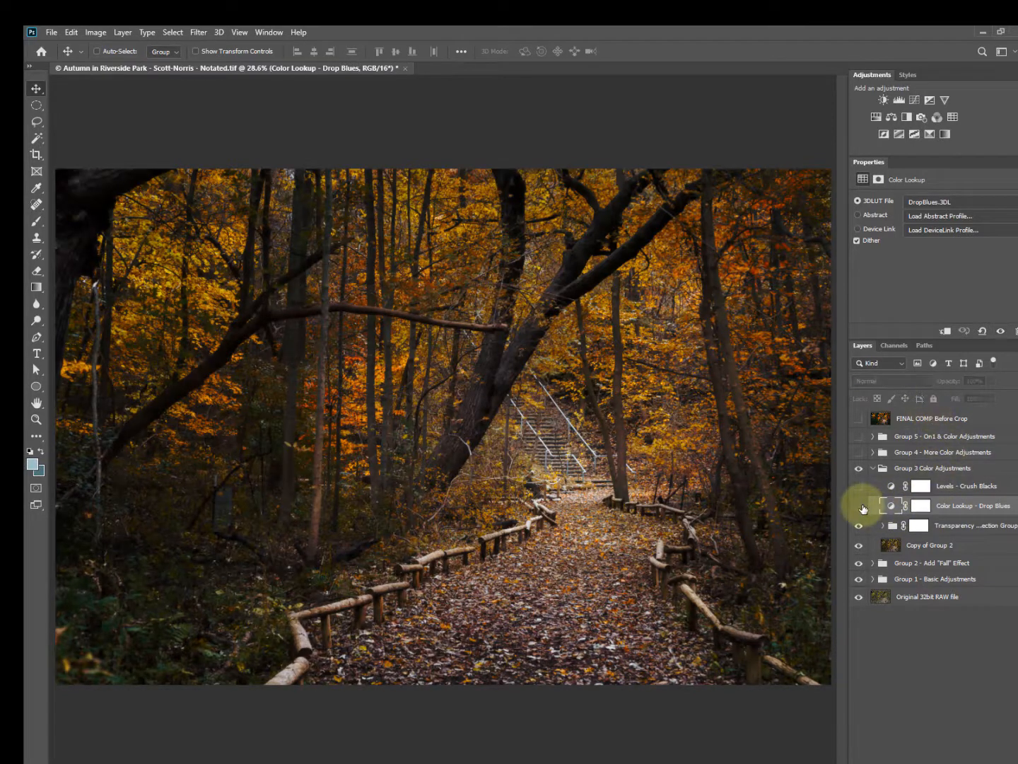
click(860, 505)
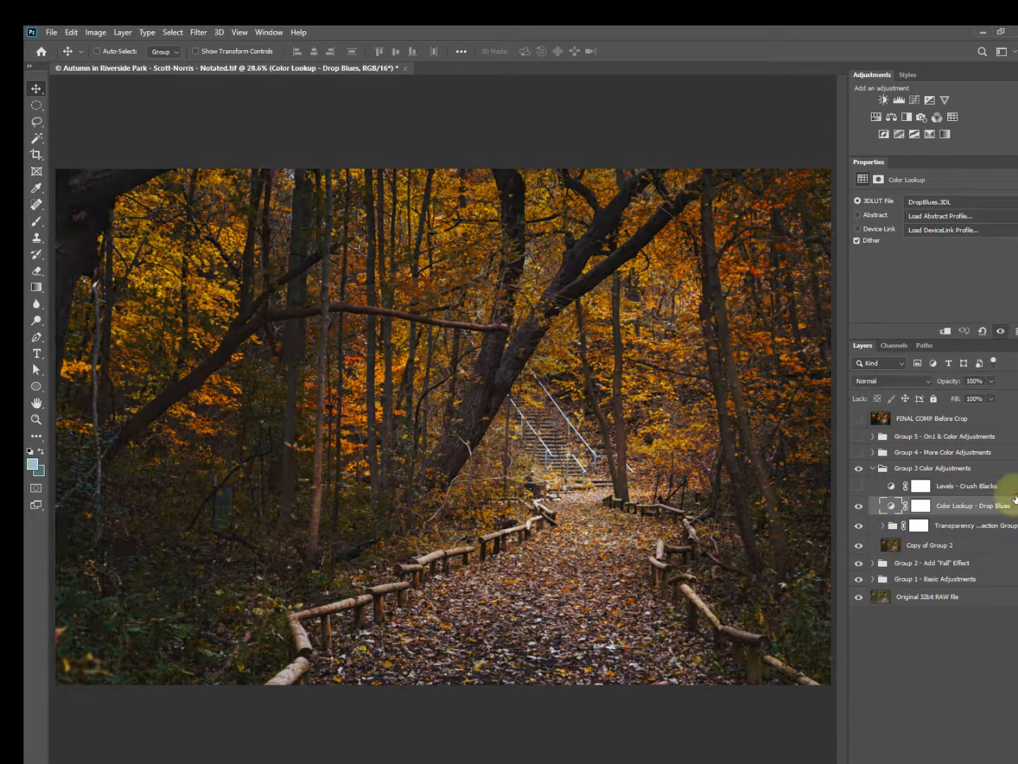
Turn on the Levels - Crush Blacks layer, set its shadow input level to 7 and deselect the layer
click(979, 486)
click(857, 486)
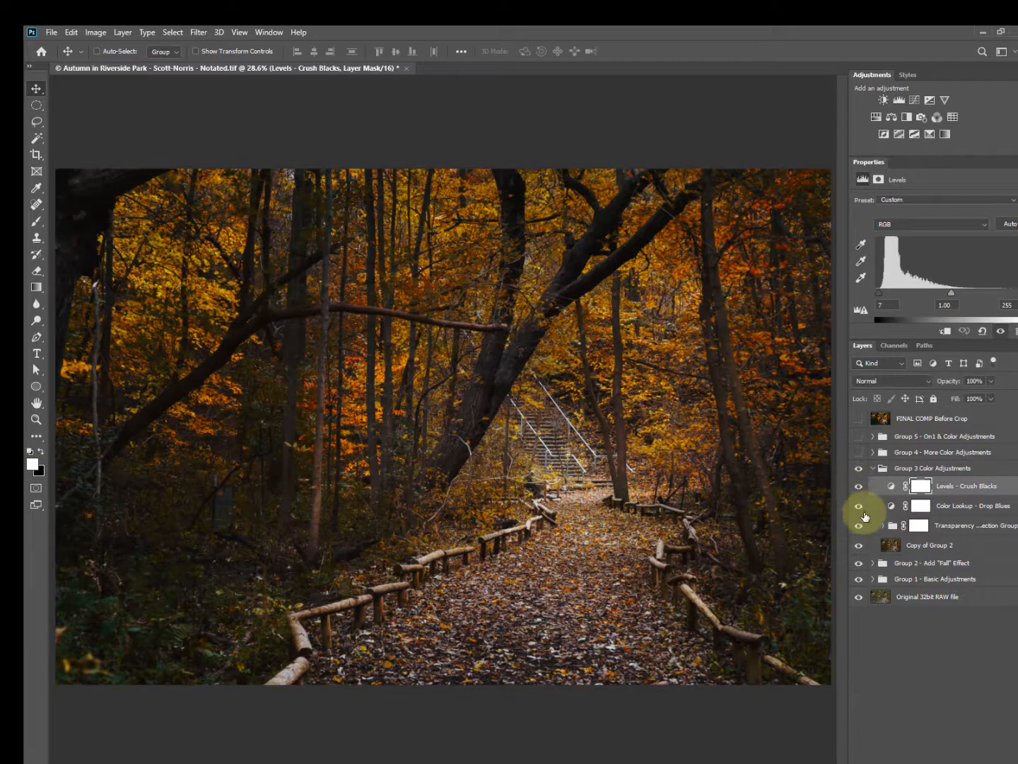
click(892, 487)
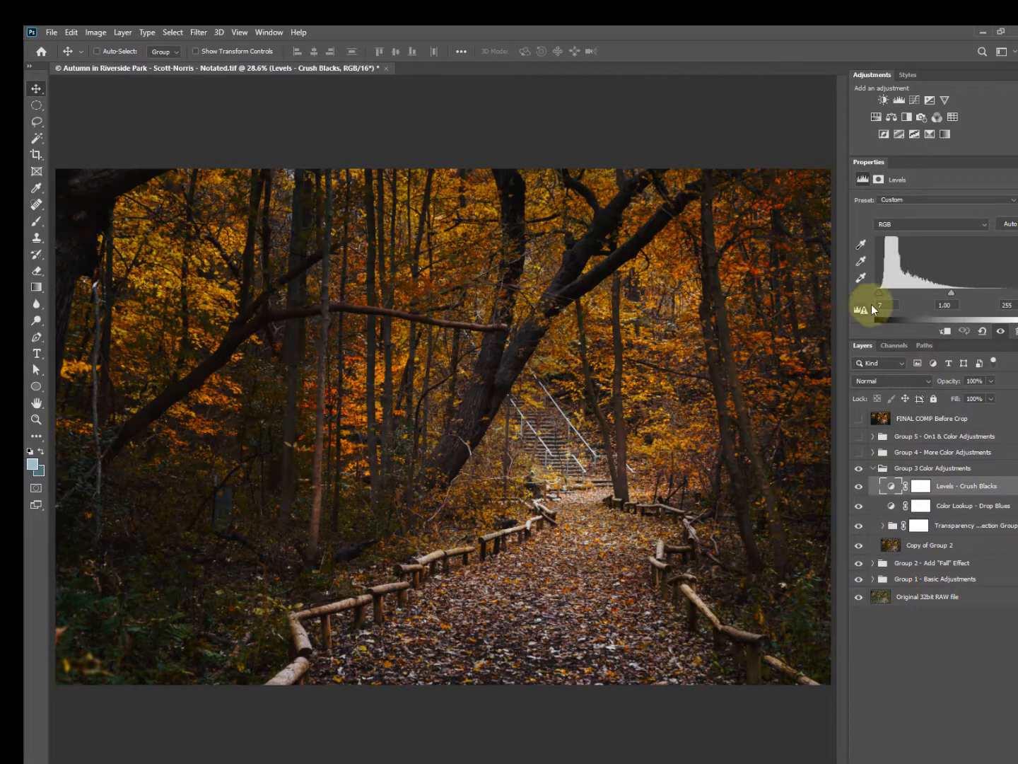
mouse_move(879, 295)
mouse_down()
mouse_move(862, 294)
mouse_move(880, 295)
mouse_up()
double_click(883, 305)
text(7)
click(933, 646)
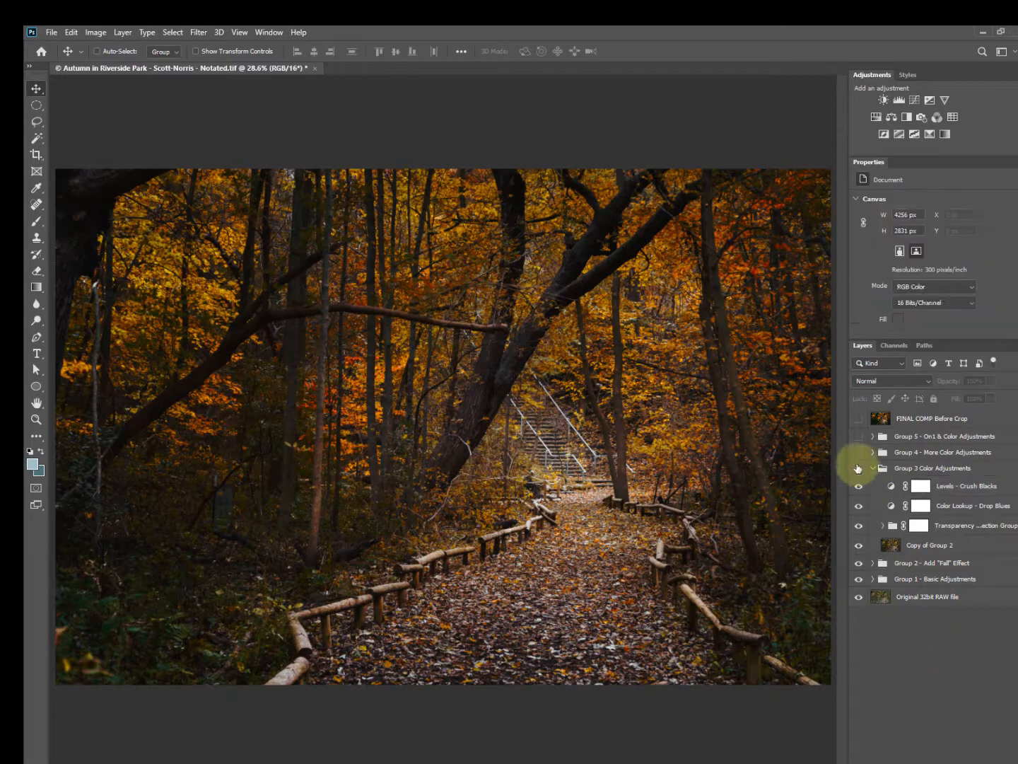
Collapse Group 3 Color Adjustments, and turn on and expand Group 4 - More Color Adjustments
click(874, 468)
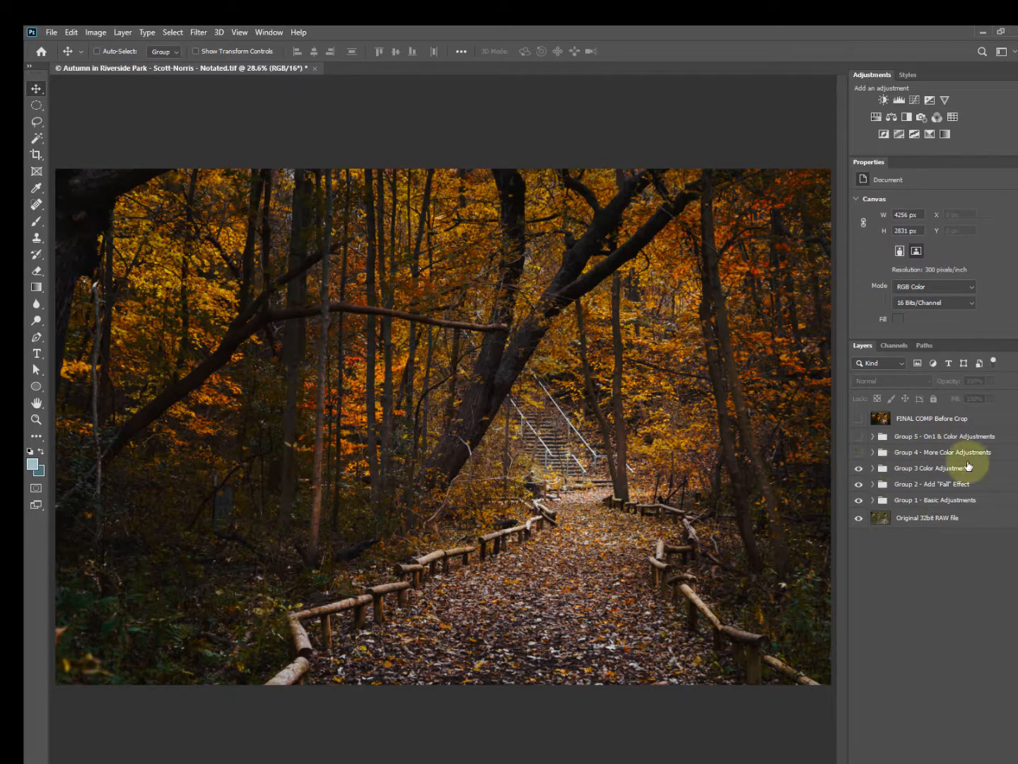
click(900, 452)
click(859, 453)
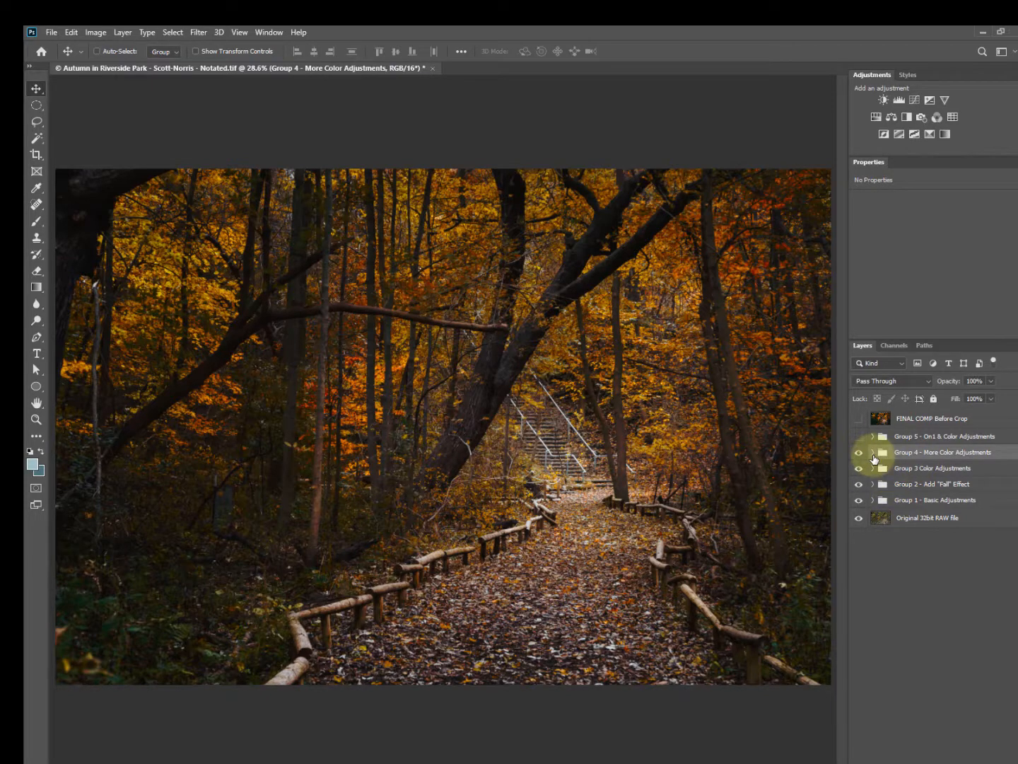
click(873, 453)
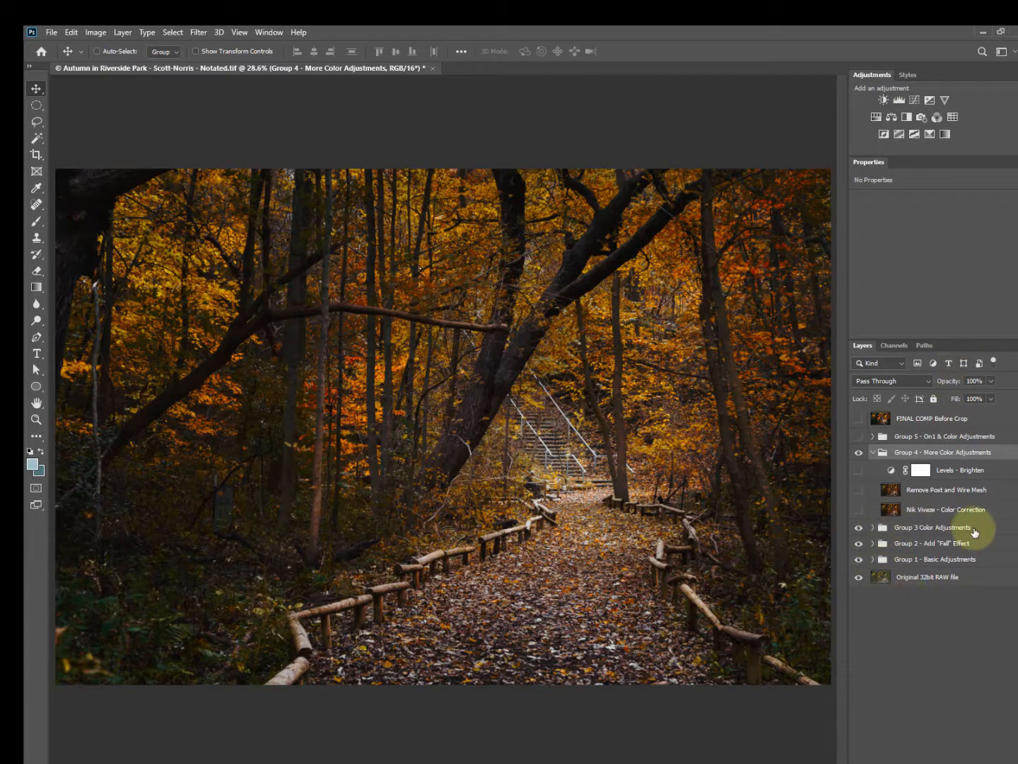
Select the Nik Viveze - Color Correction layer and compare the whole image with and without it
click(937, 512)
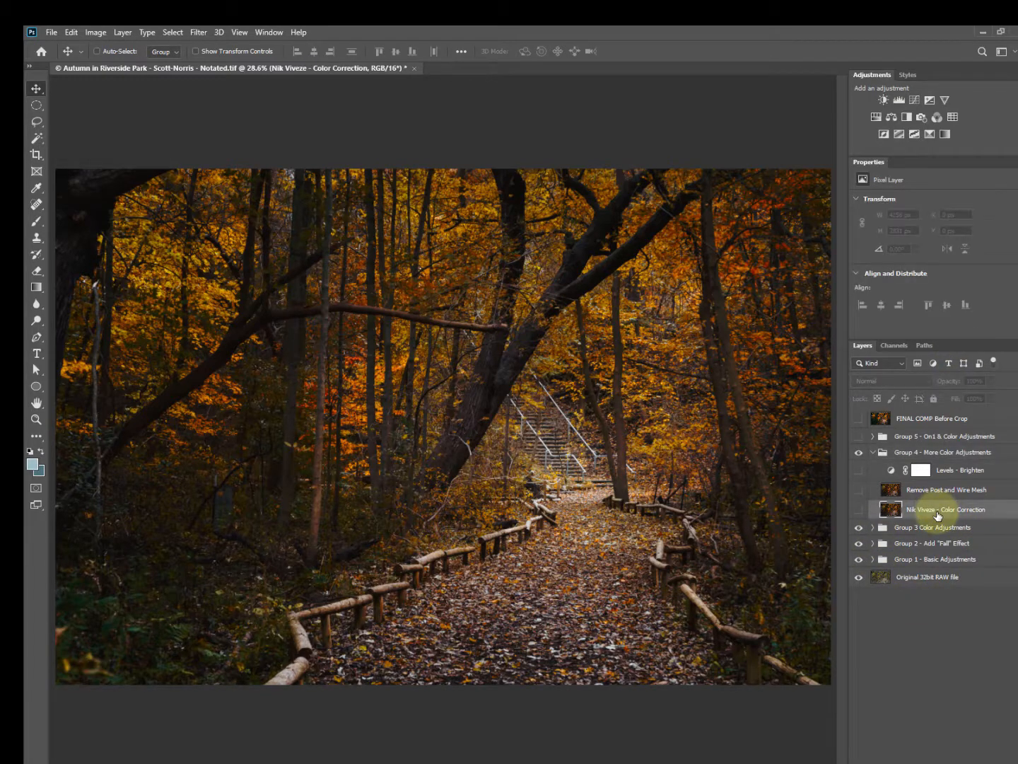
click(859, 511)
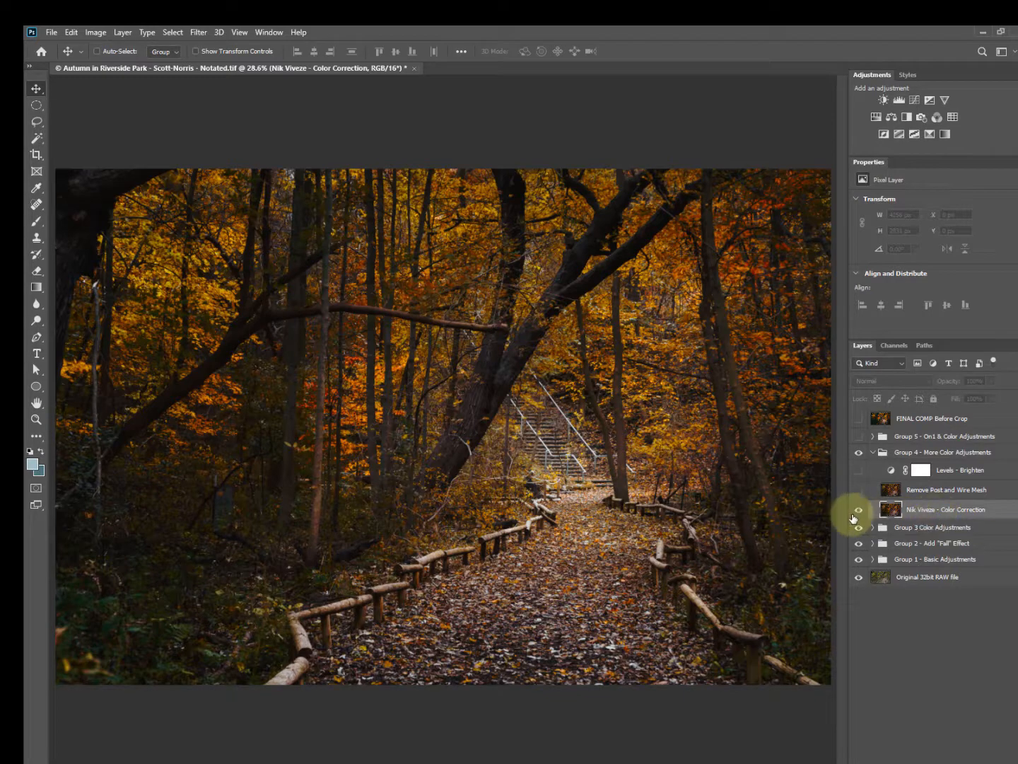
click(858, 511)
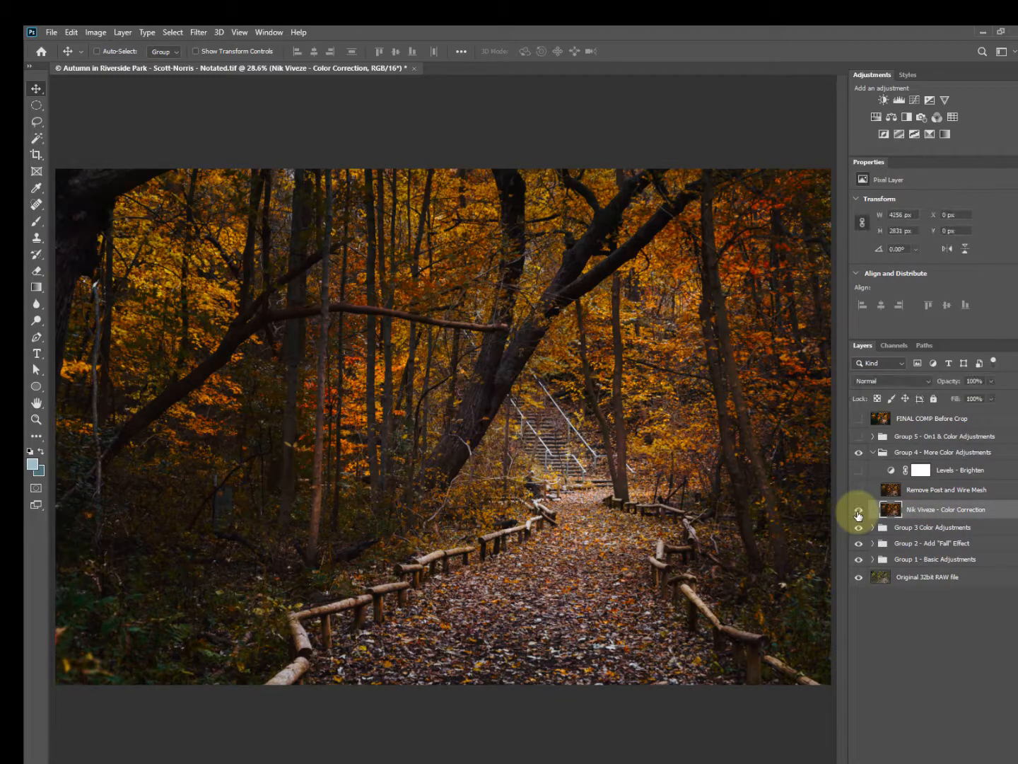
click(859, 511)
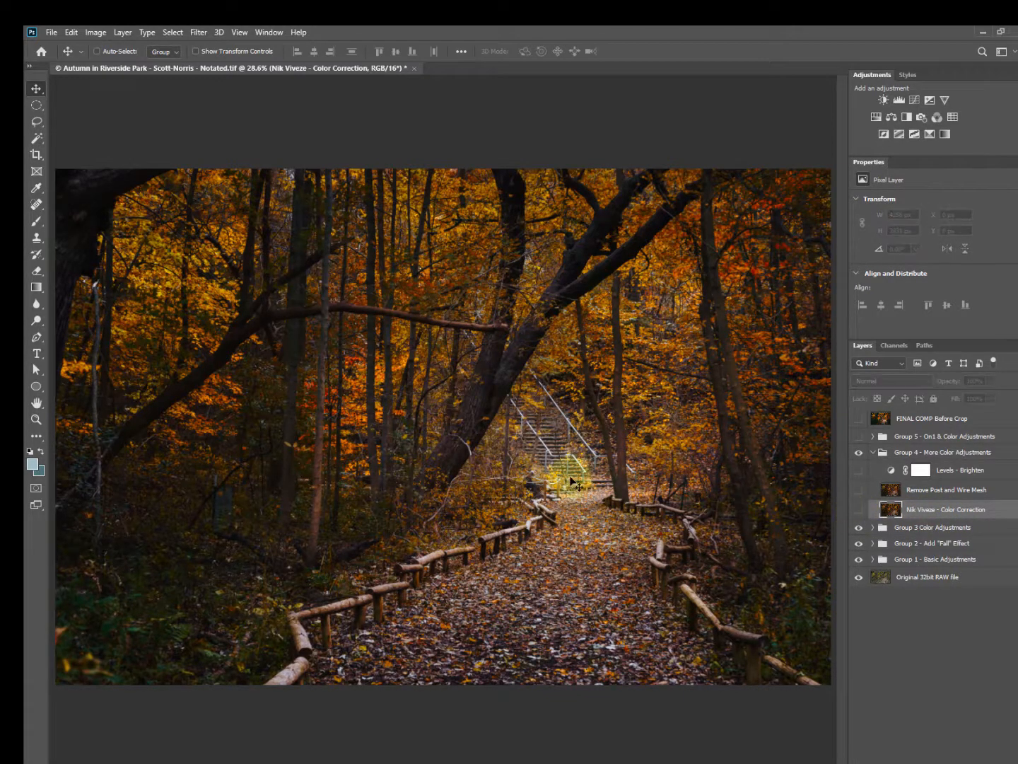
Compare the stairway area close up with and without the Nik Viveze - Color Correction layer, leaving the layer on
scroll(577, 475, up, 3)
scroll(573, 467, up, 2)
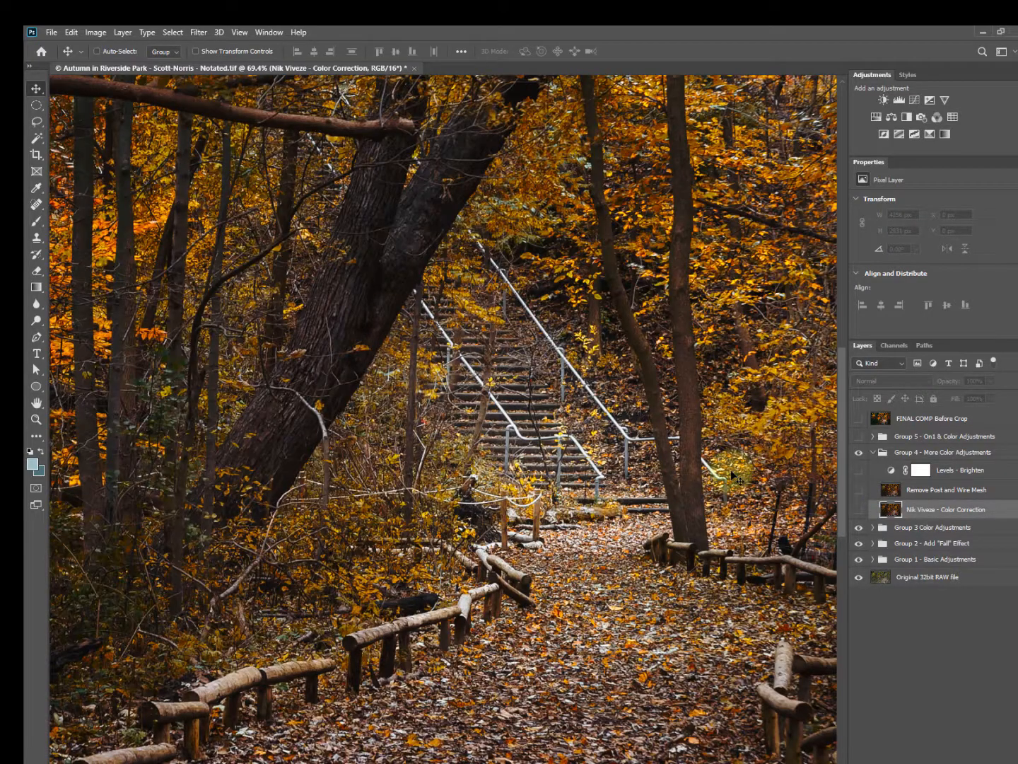
click(857, 511)
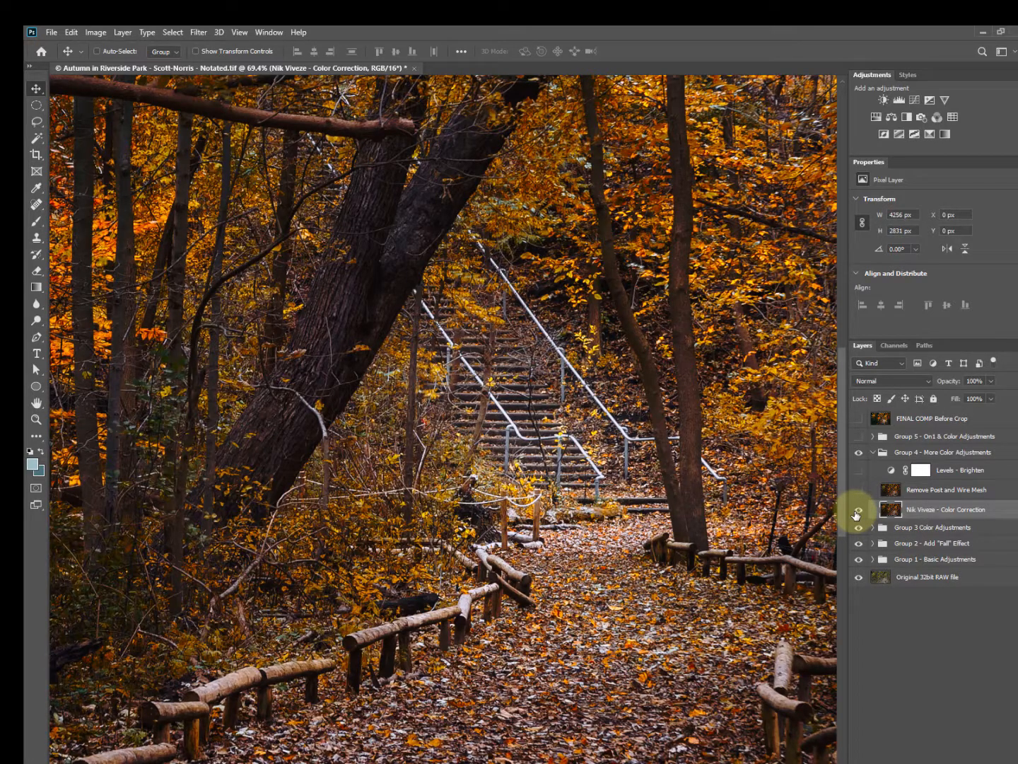
click(856, 513)
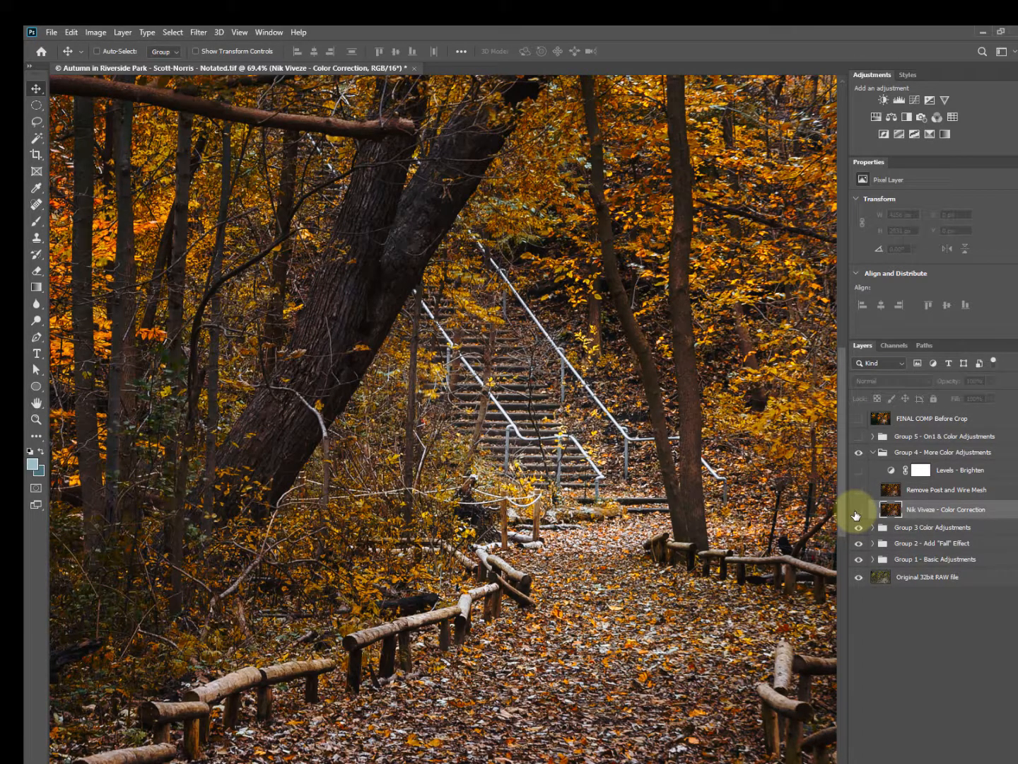
click(858, 510)
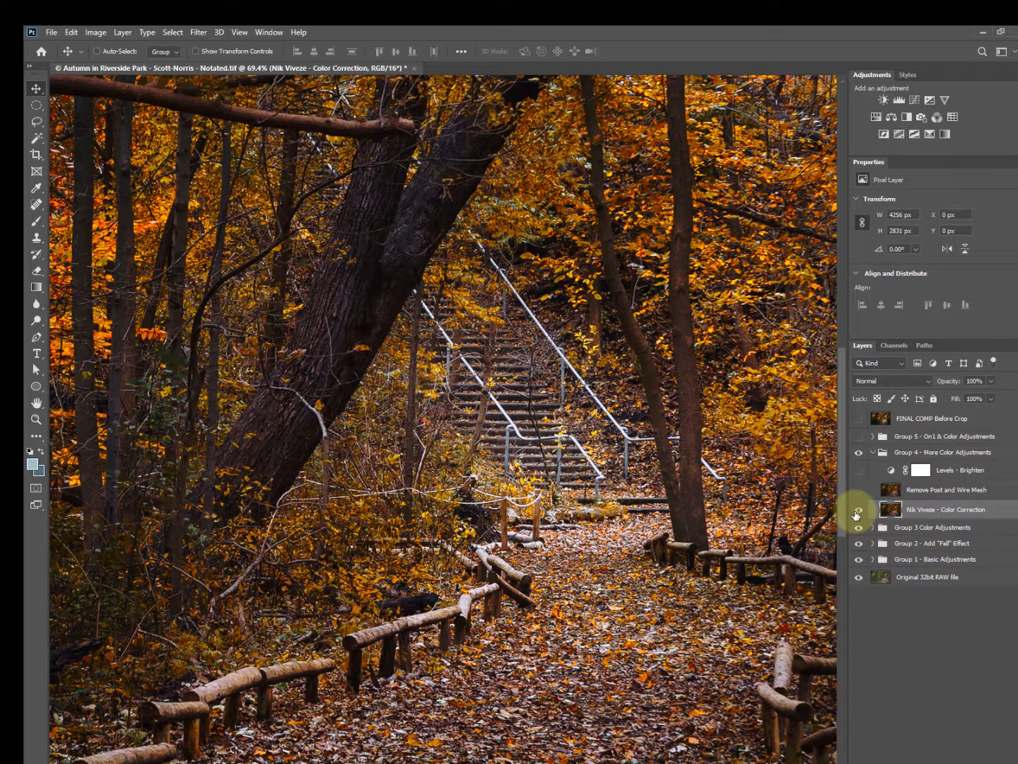
click(856, 512)
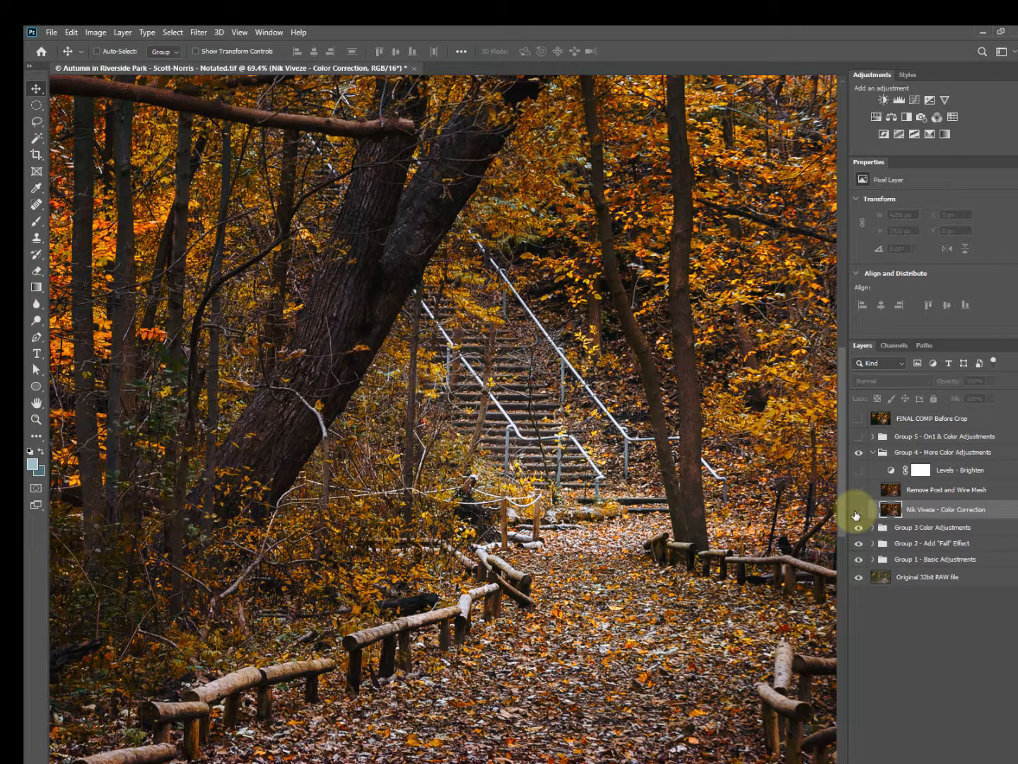
click(855, 513)
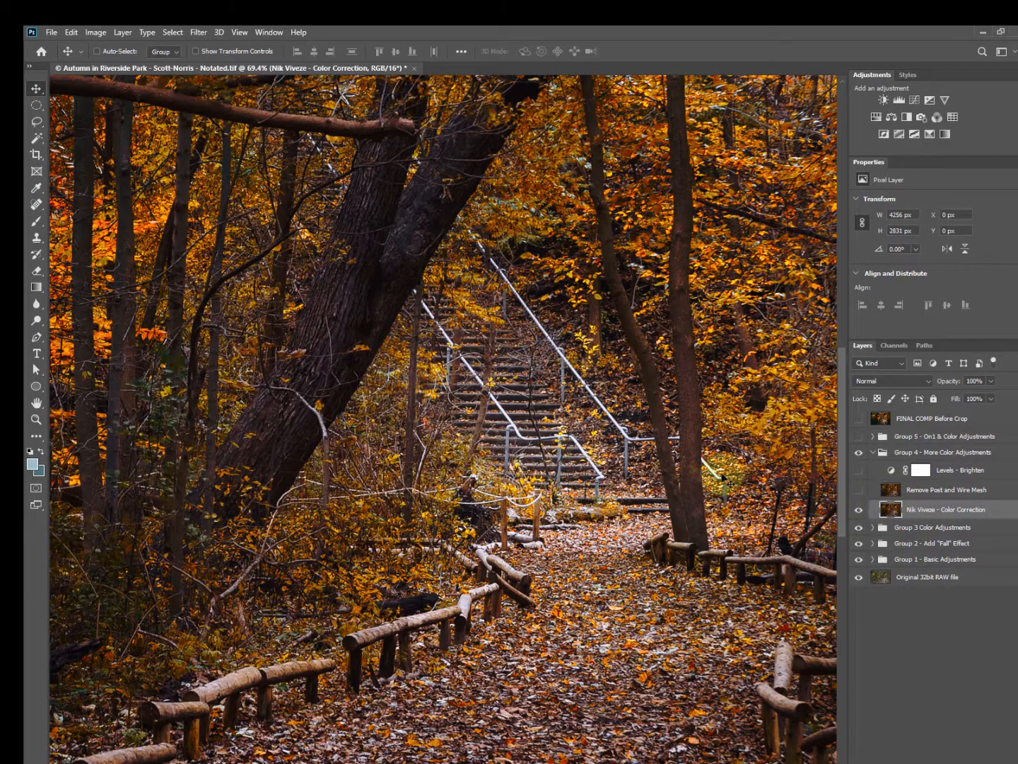
Bring the whole photo back into view and examine the color correction across the dark woodland and path
scroll(689, 443, down, 2)
scroll(686, 440, down, 6)
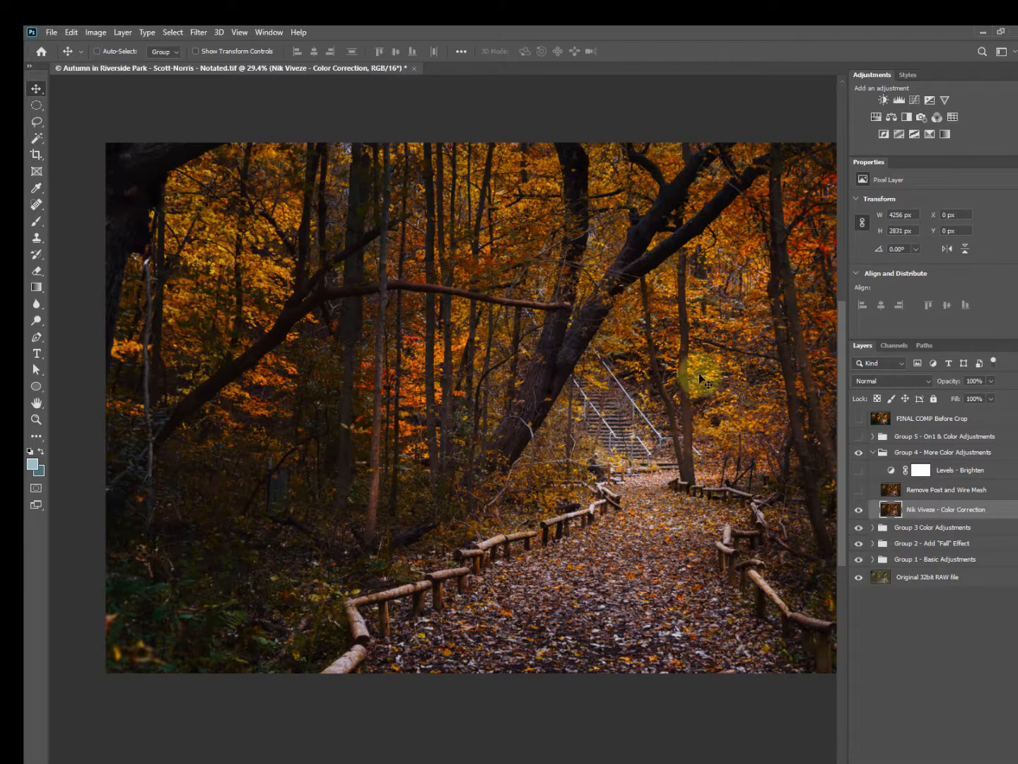
key(space)
drag(689, 371, 627, 378)
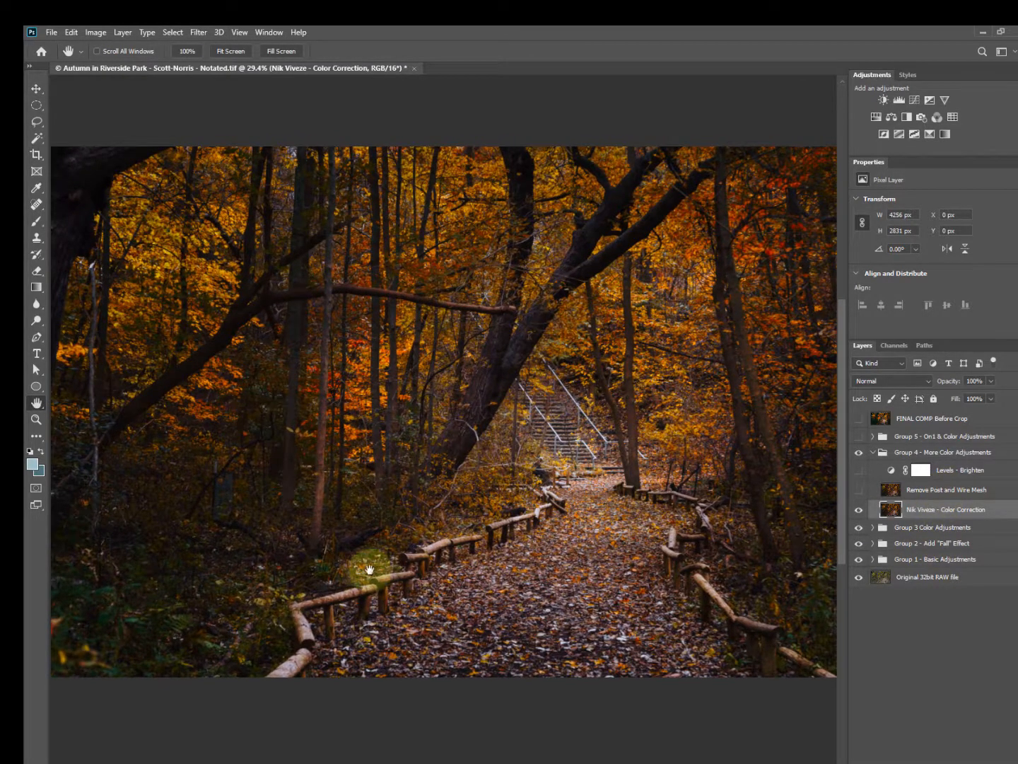
scroll(432, 537, down, 2)
scroll(495, 512, up, 1)
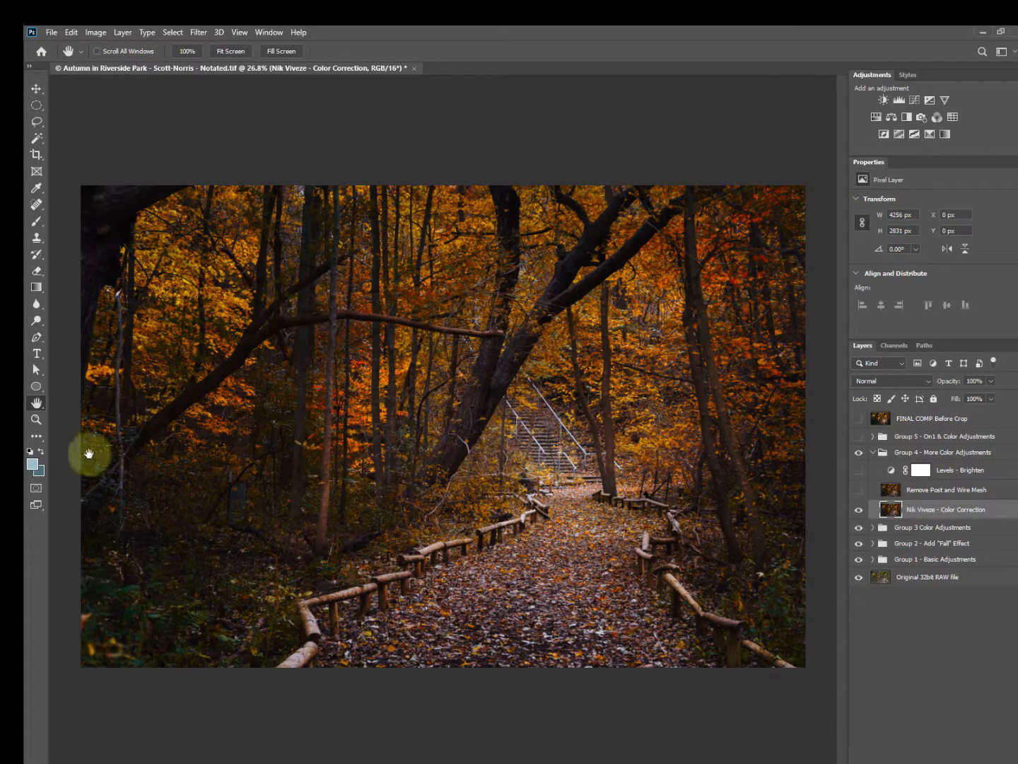
Compare the dark woodland around the post close up with and without the Remove Post and Wire Mesh layer
click(35, 418)
drag(237, 498, 245, 464)
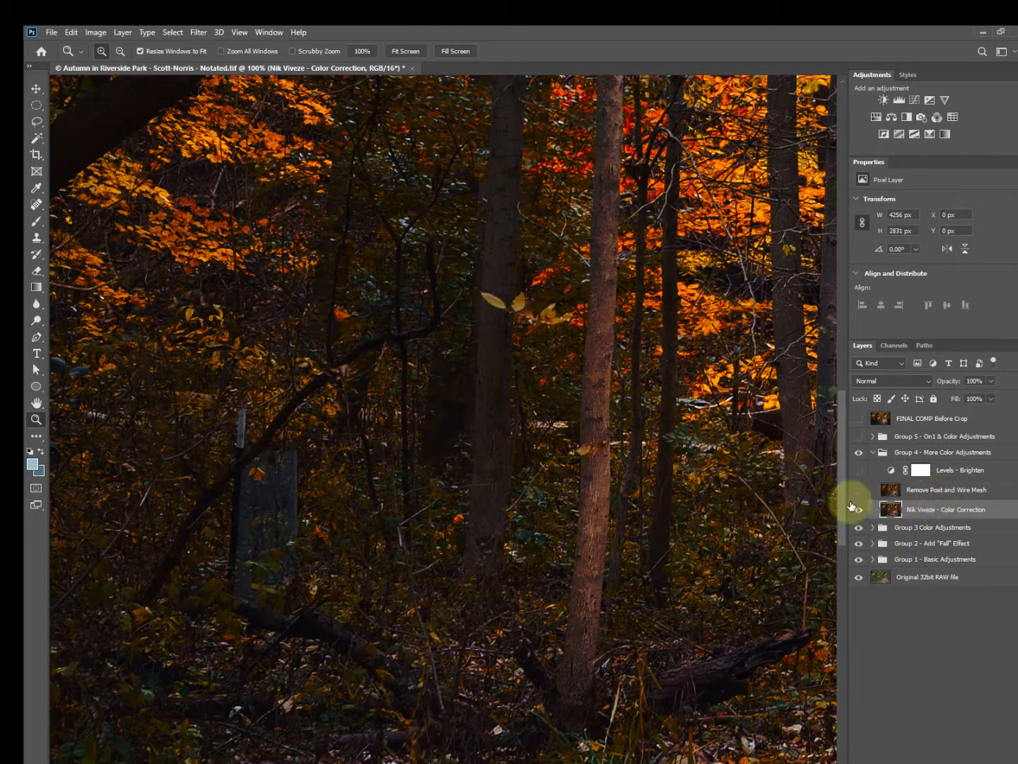
click(858, 492)
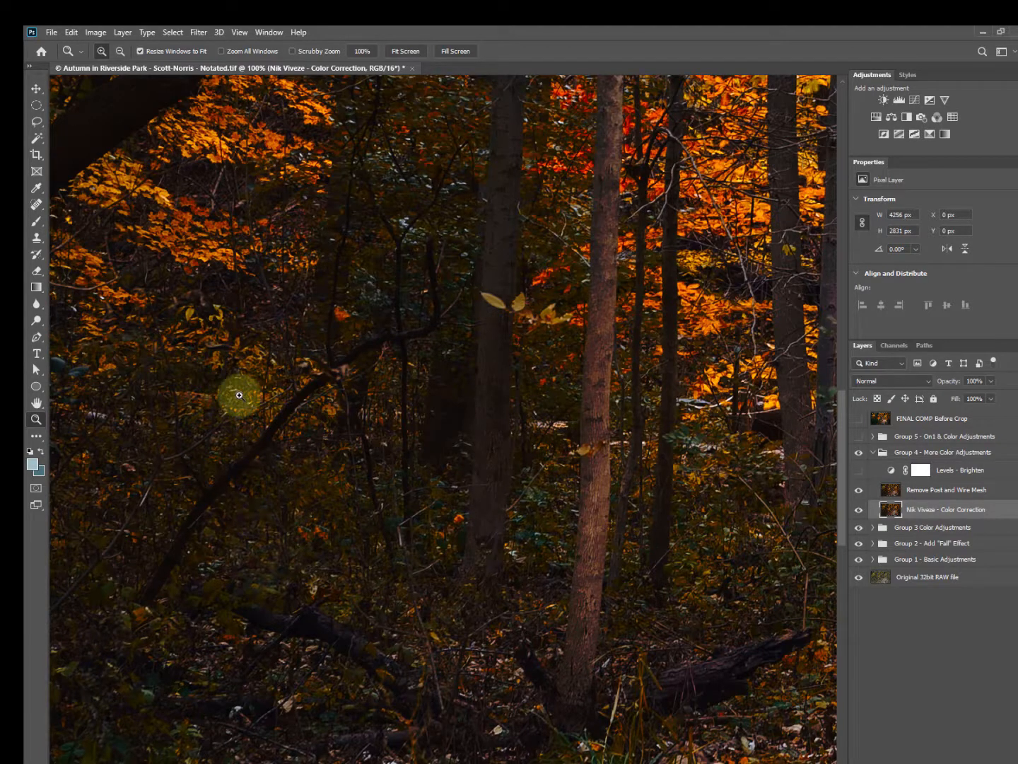
click(858, 489)
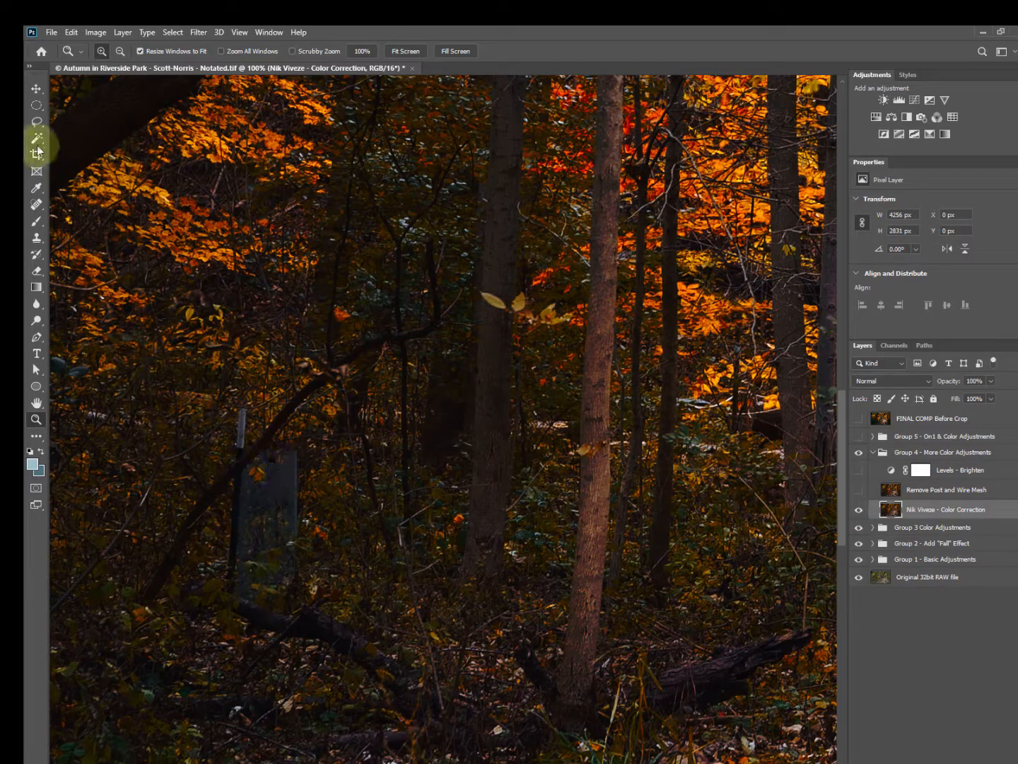
Try to remove the post and wire mesh by lassoing around them and applying a Content-Aware fill with Color Adaptation
click(36, 125)
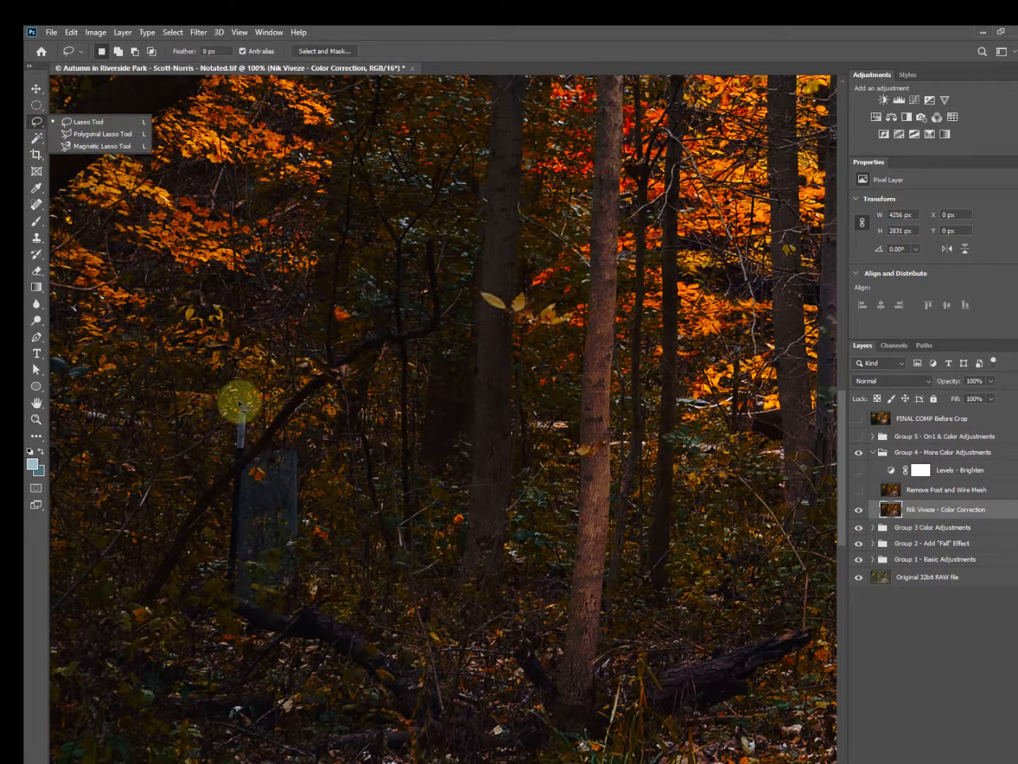
mouse_move(239, 402)
mouse_down()
mouse_move(214, 544)
mouse_move(220, 606)
mouse_move(301, 594)
mouse_move(308, 551)
mouse_move(316, 455)
mouse_move(299, 430)
mouse_move(238, 406)
mouse_up()
right_click(263, 481)
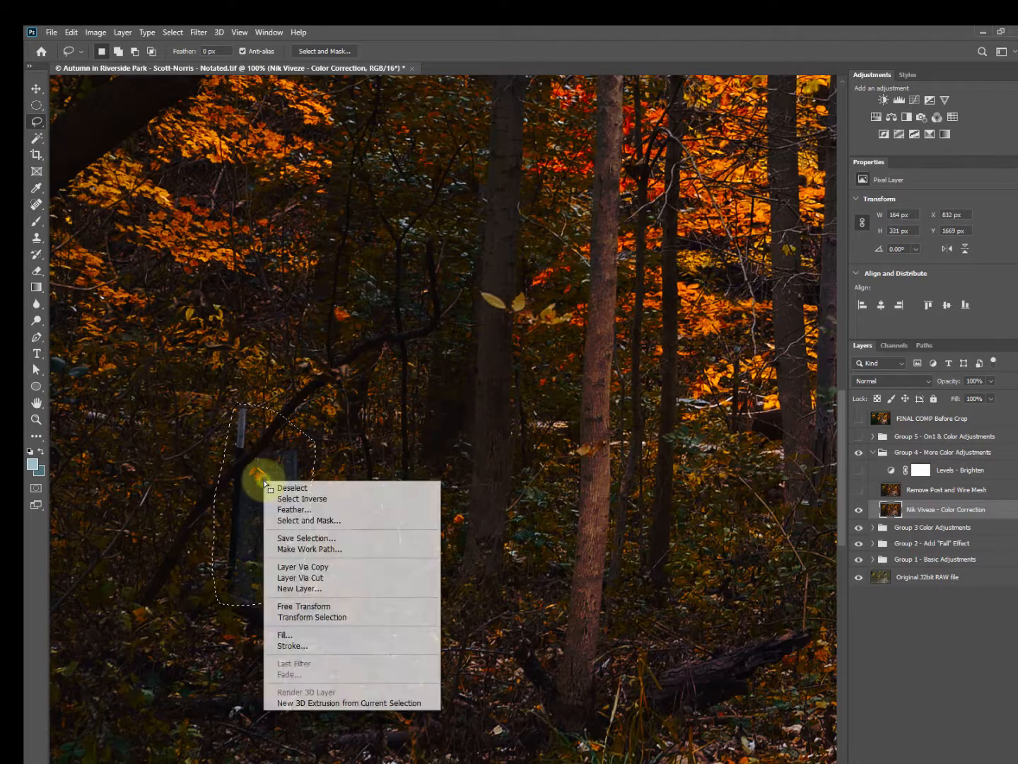
click(283, 636)
click(541, 215)
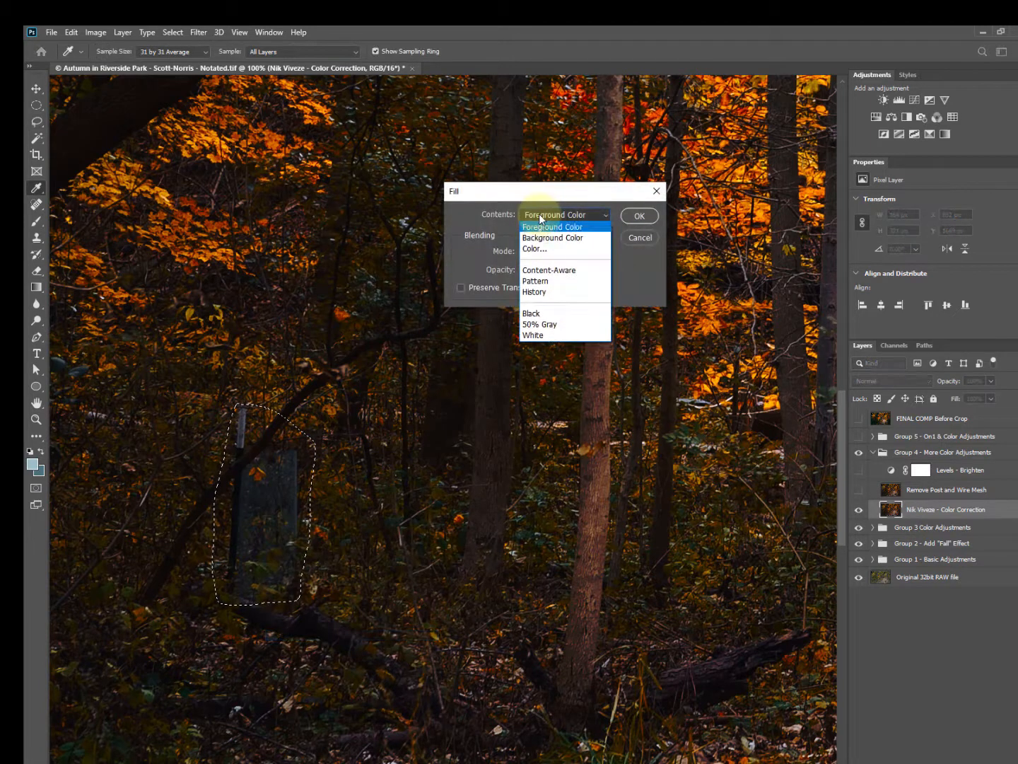
click(549, 271)
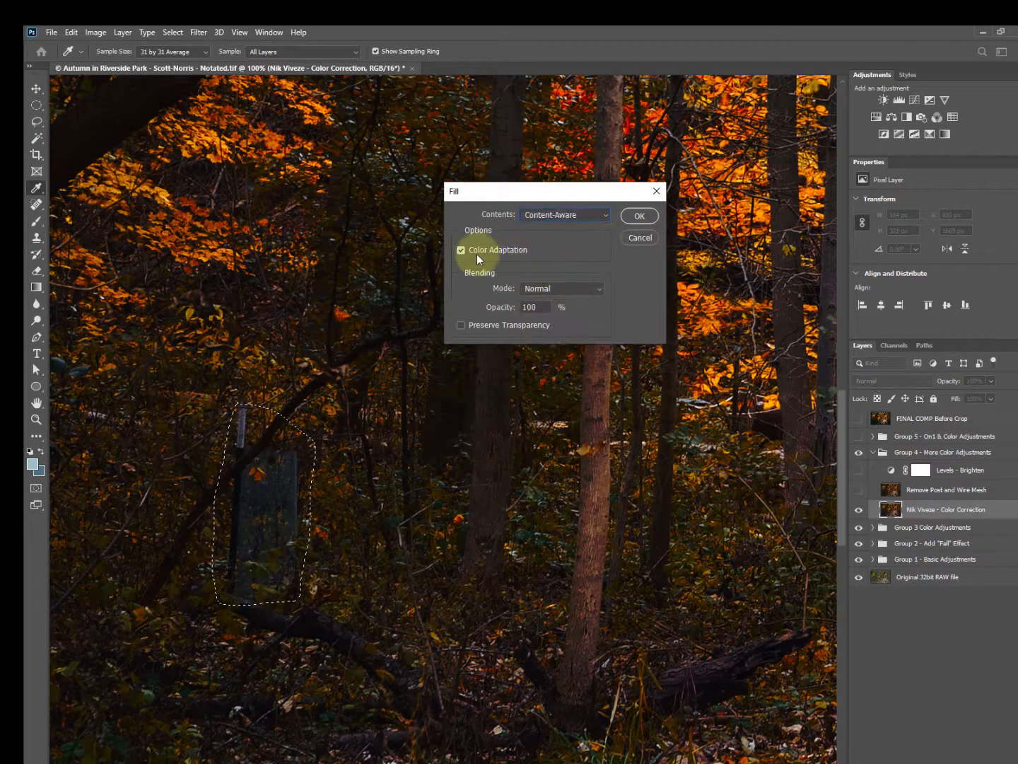
click(634, 215)
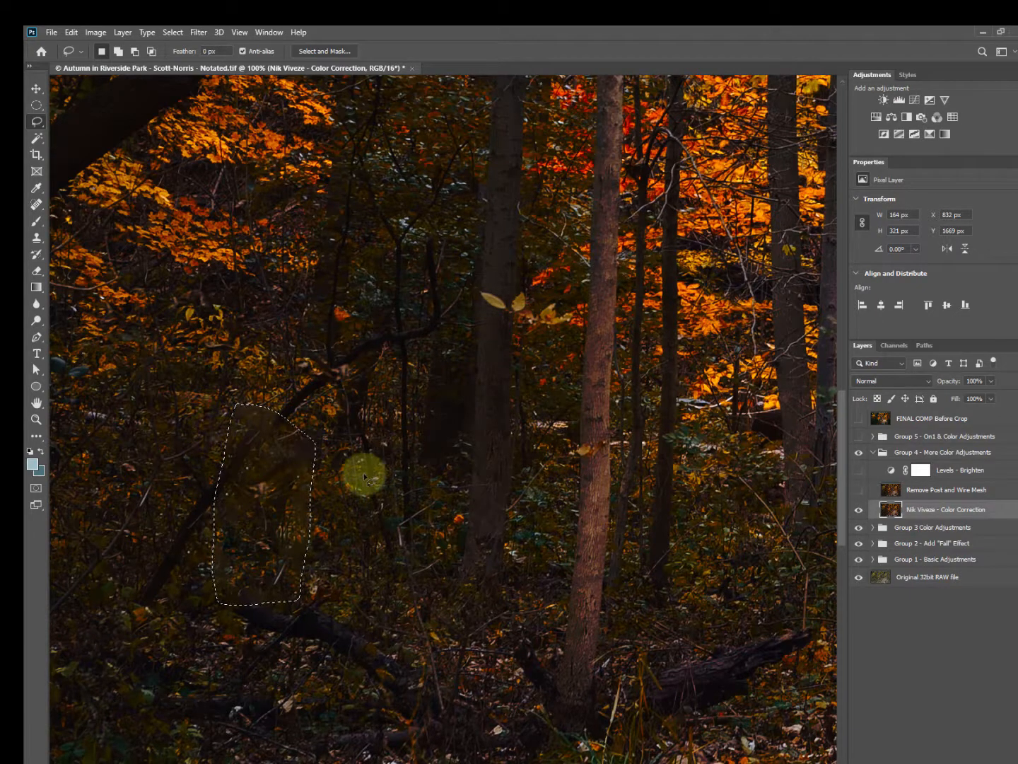
Undo the Content-Aware fill and clear the selection around the post and mesh
key(ctrl+z)
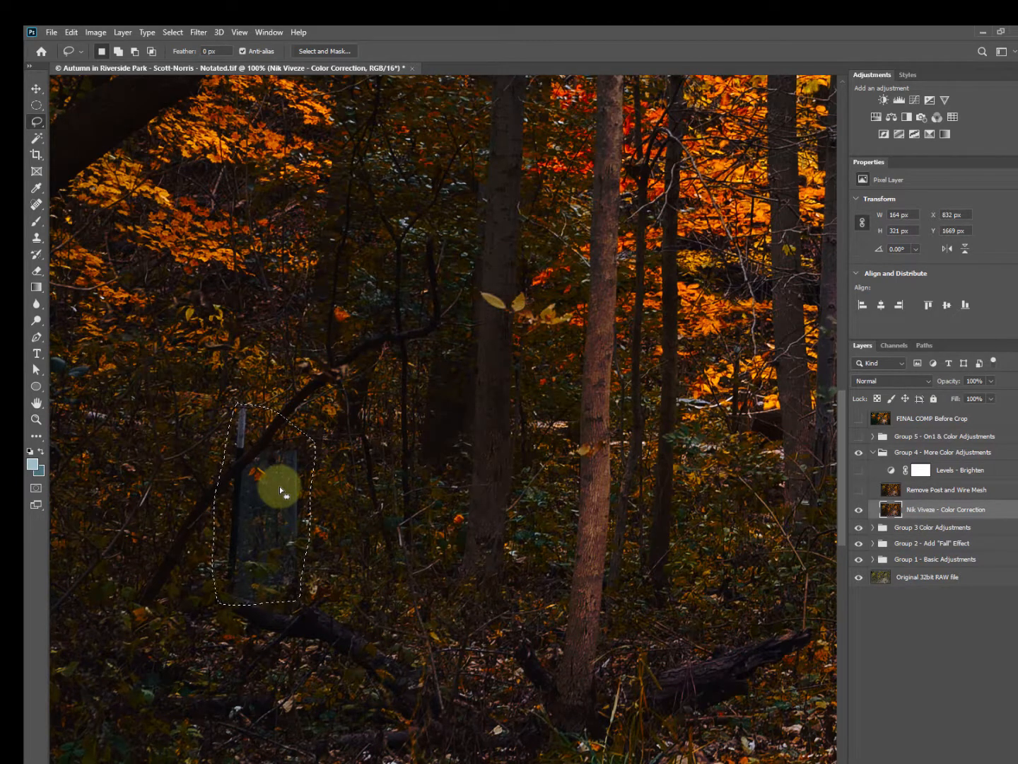
key(ctrl+d)
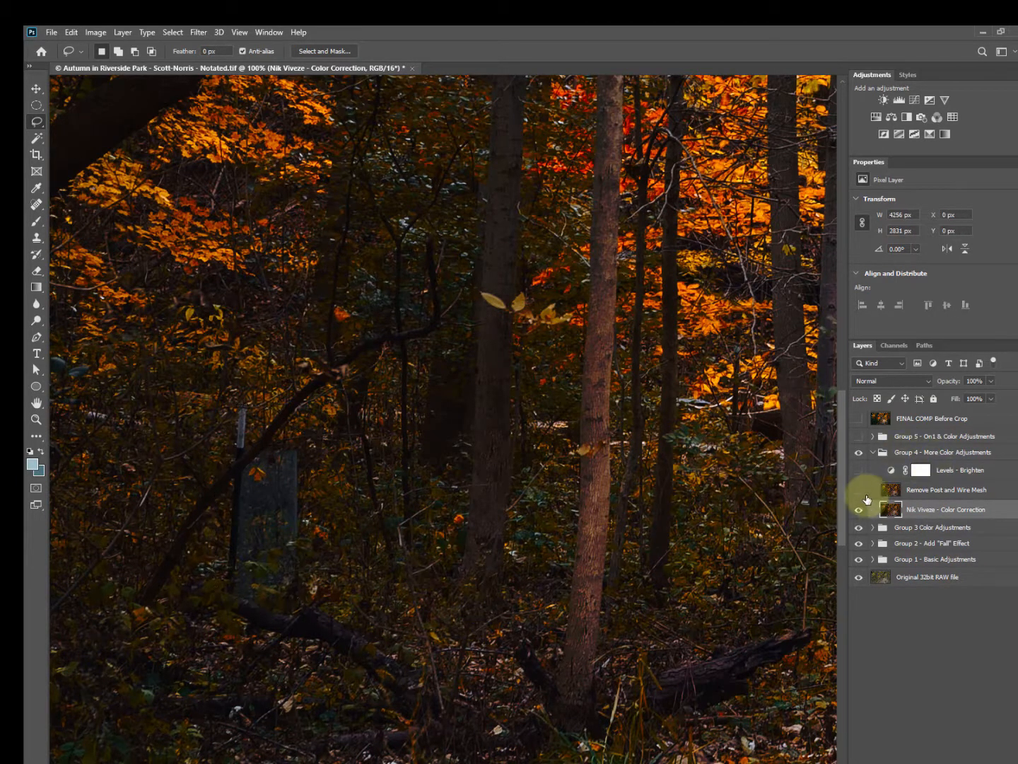
Turn on the Remove Post and Wire Mesh layer and bring the whole photo back into view
click(858, 490)
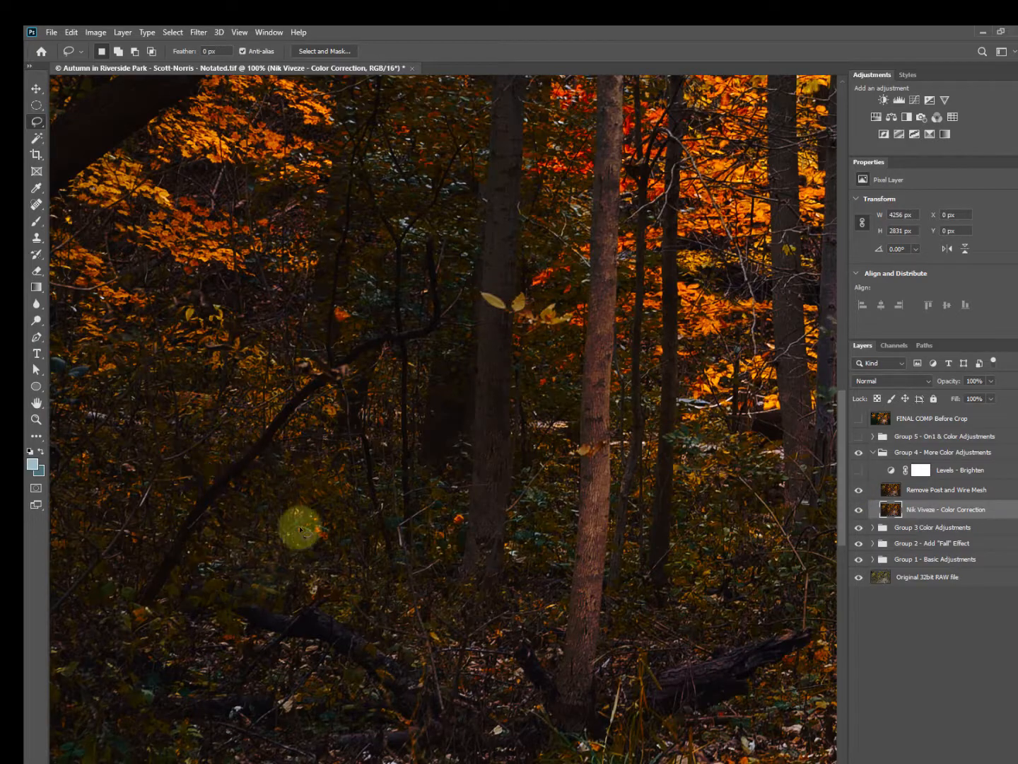
scroll(435, 481, down, 2)
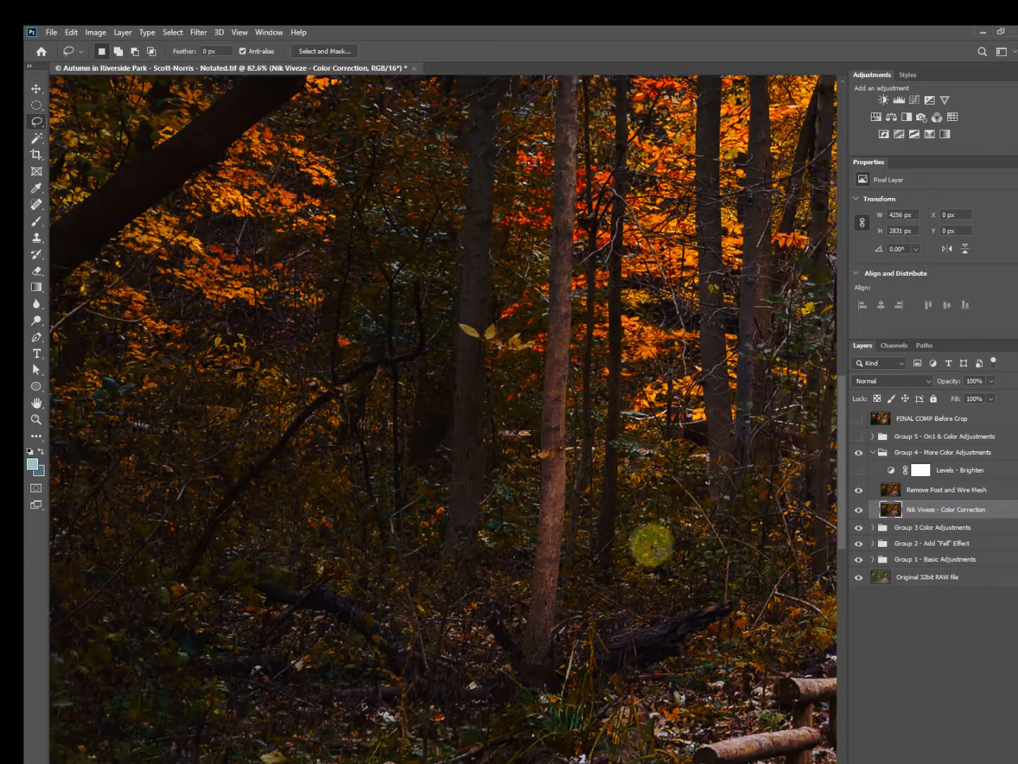
scroll(654, 547, down, 5)
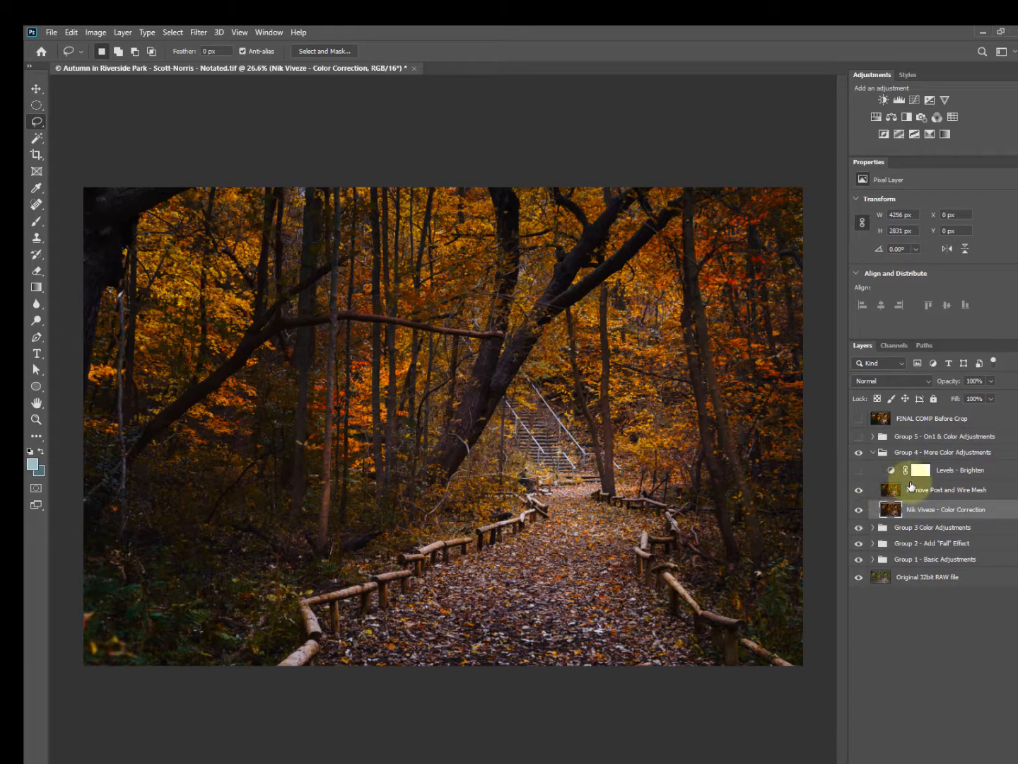
Turn on the Levels - Brighten layer in Group 4 and set its midtone level to 1.03 and white level to 218
click(858, 469)
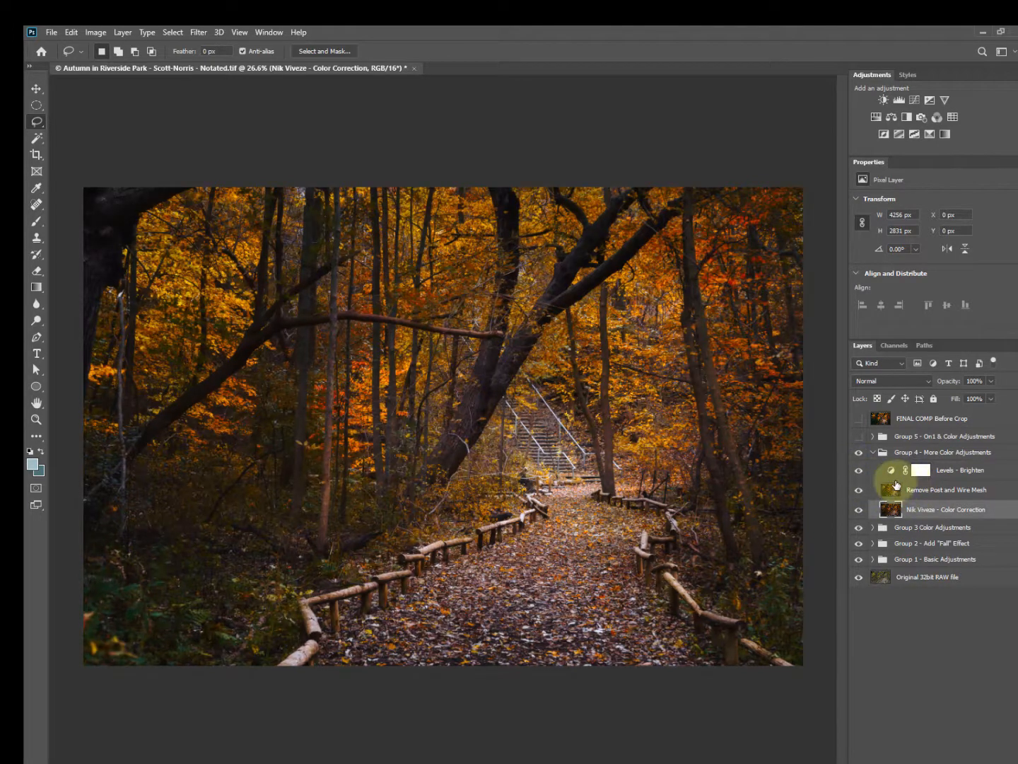
click(889, 474)
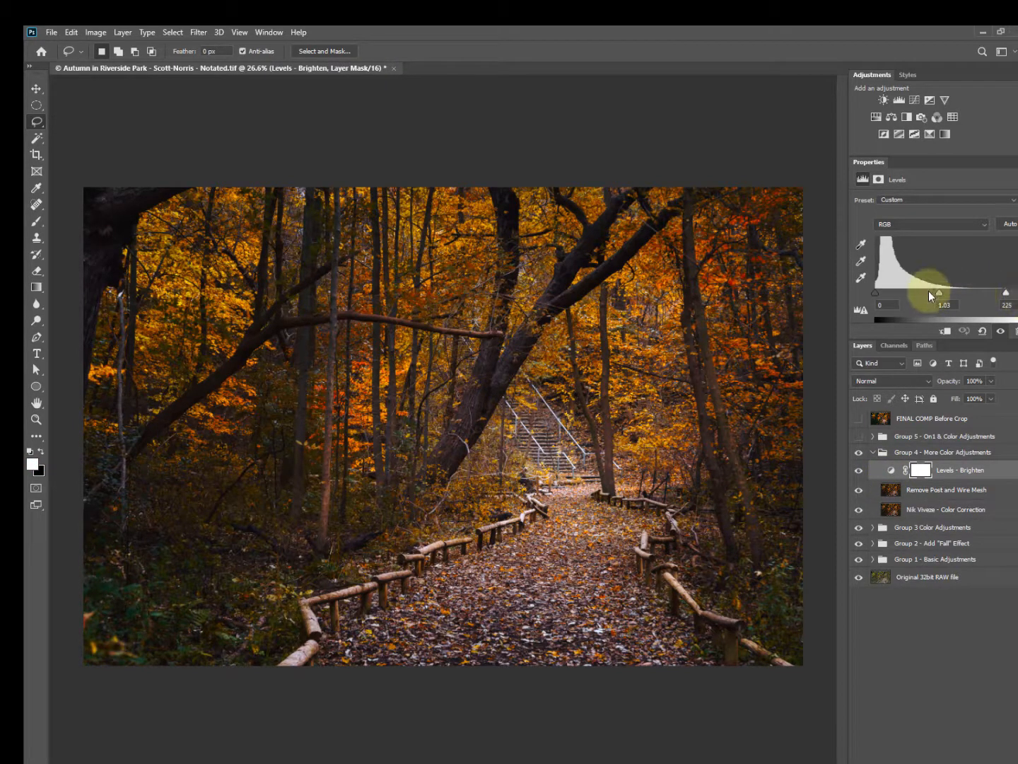
drag(936, 291, 939, 291)
text(1)
key(Return)
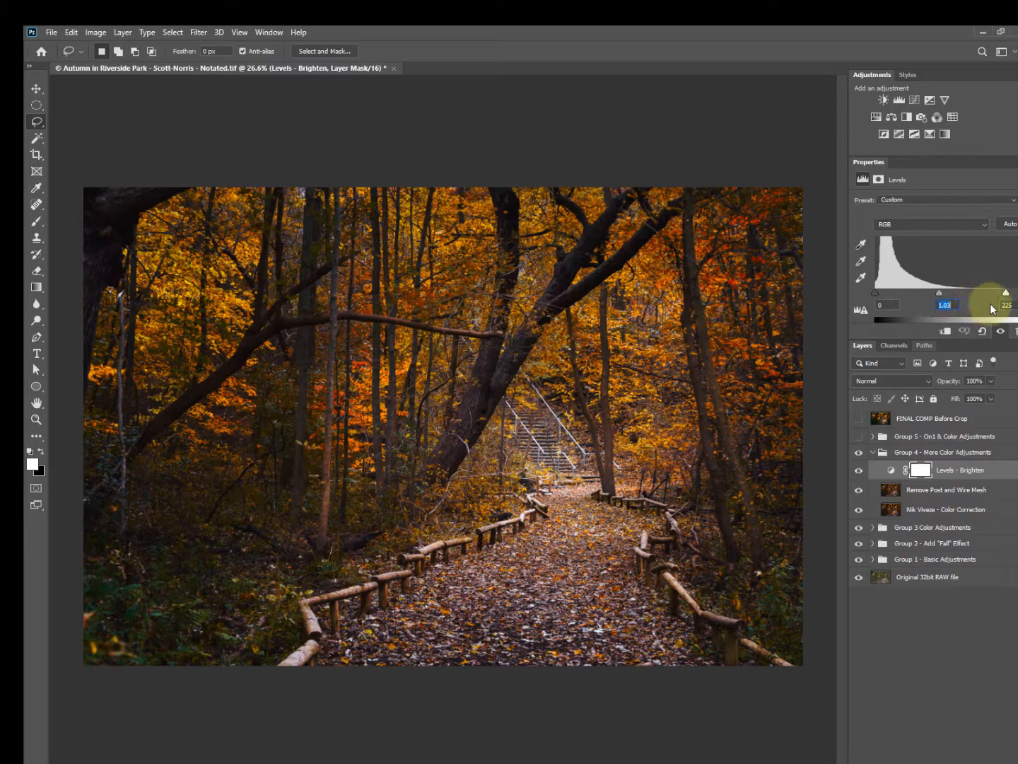
mouse_move(1005, 296)
mouse_down()
mouse_move(1015, 291)
mouse_move(1009, 295)
mouse_up()
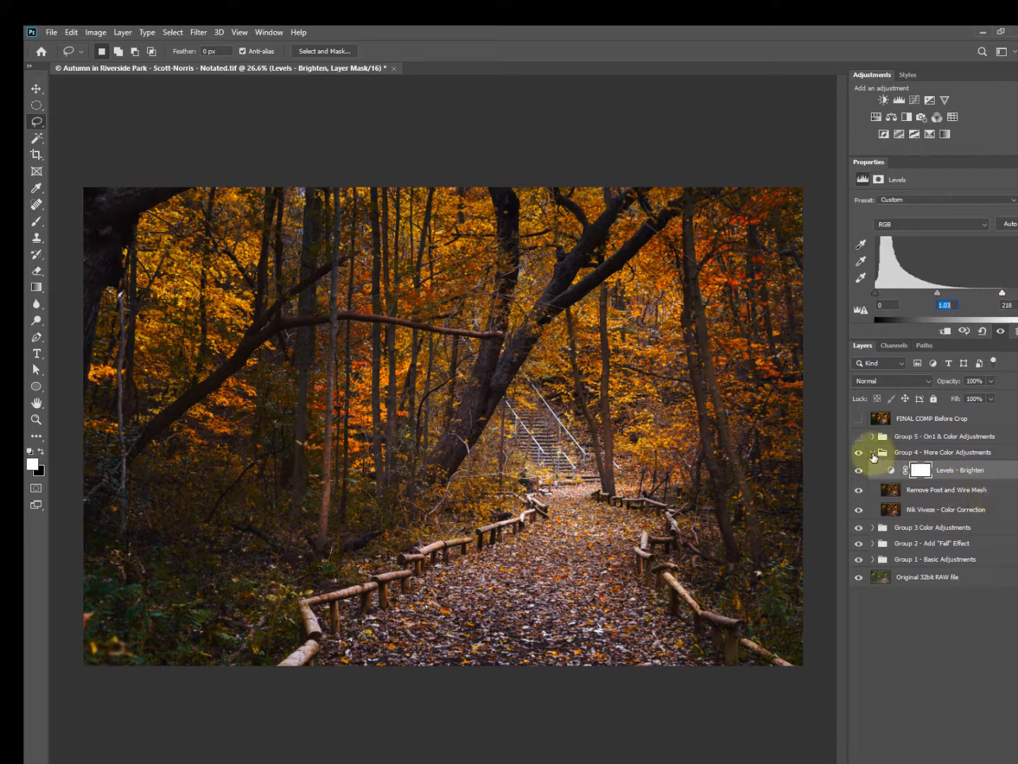
Collapse Group 4 - More Color Adjustments, and turn on and expand Group 5 - On1 & Color Adjustments
click(874, 454)
click(903, 438)
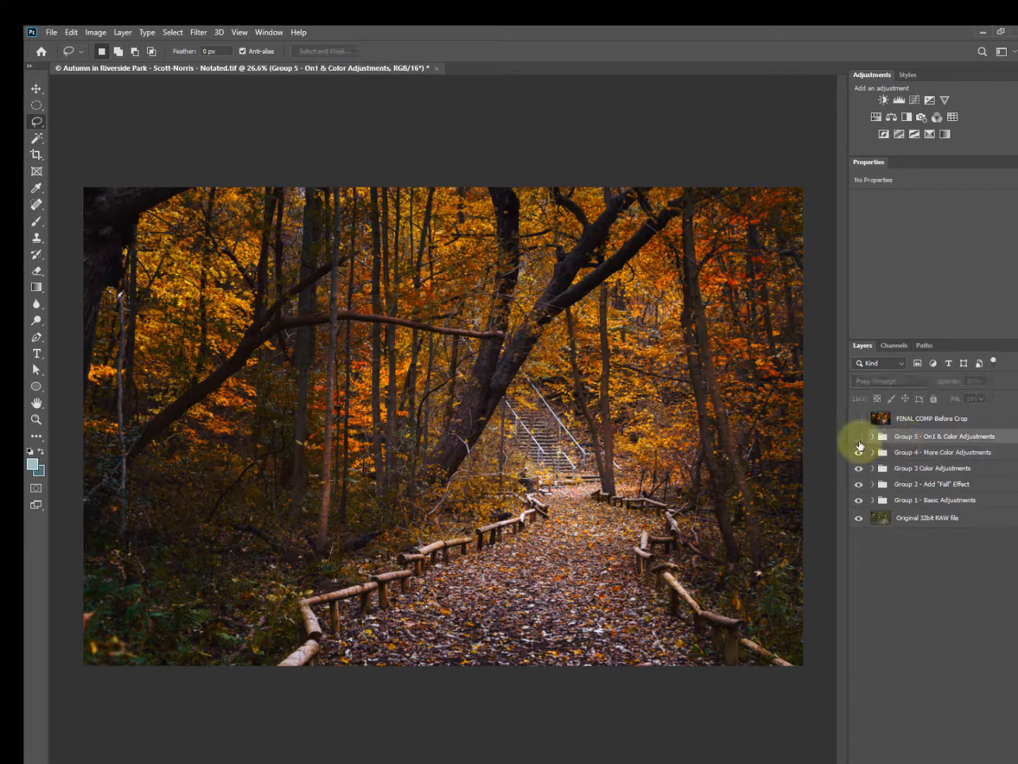
click(860, 438)
click(874, 437)
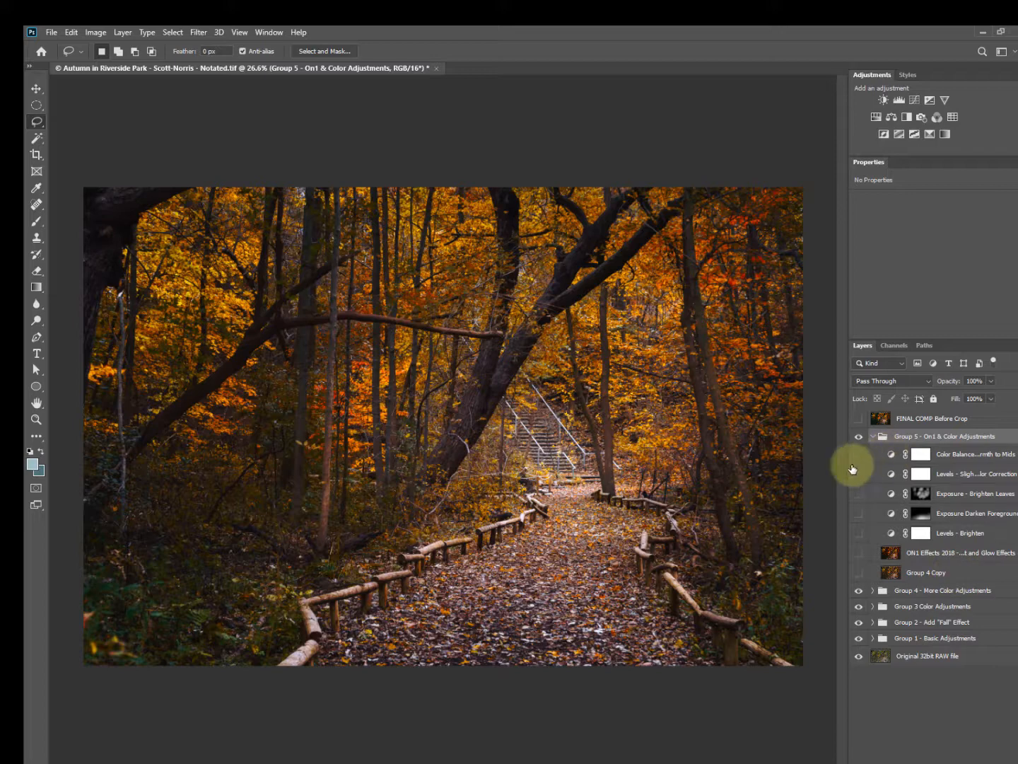
mouse_move(848, 461)
mouse_down()
mouse_move(780, 454)
mouse_move(847, 454)
mouse_up()
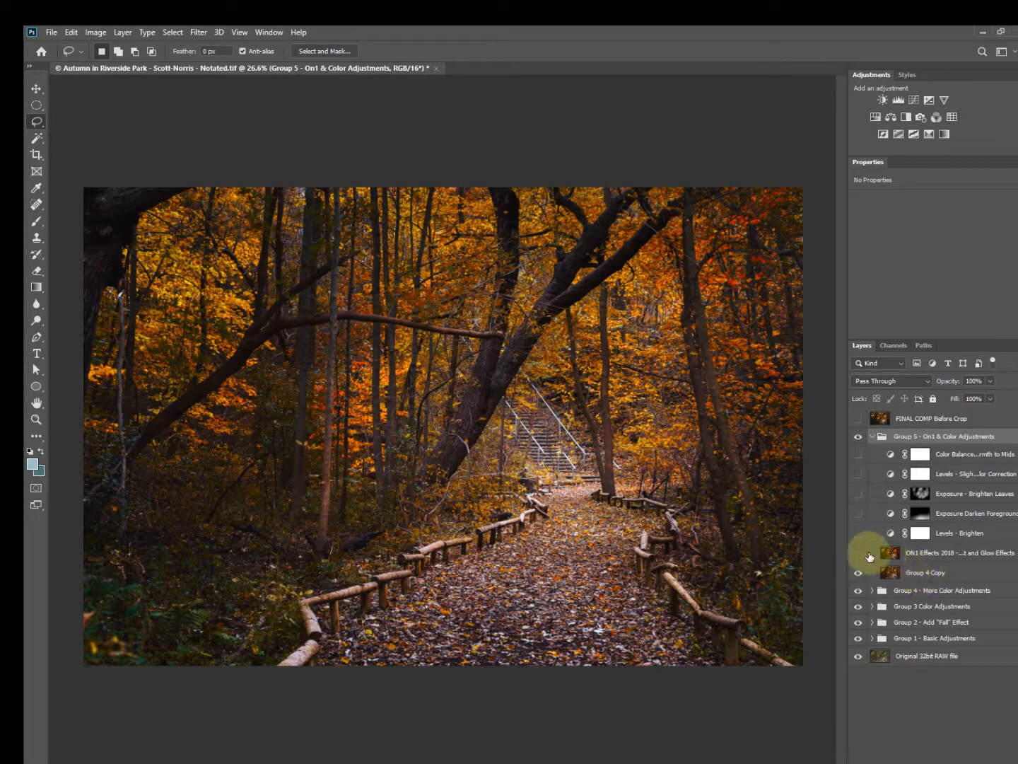
Turn on the ON1 Effects 2018 - Add Sunlight and Glow Effects layer and compare the whole image with and without it
click(926, 560)
click(858, 556)
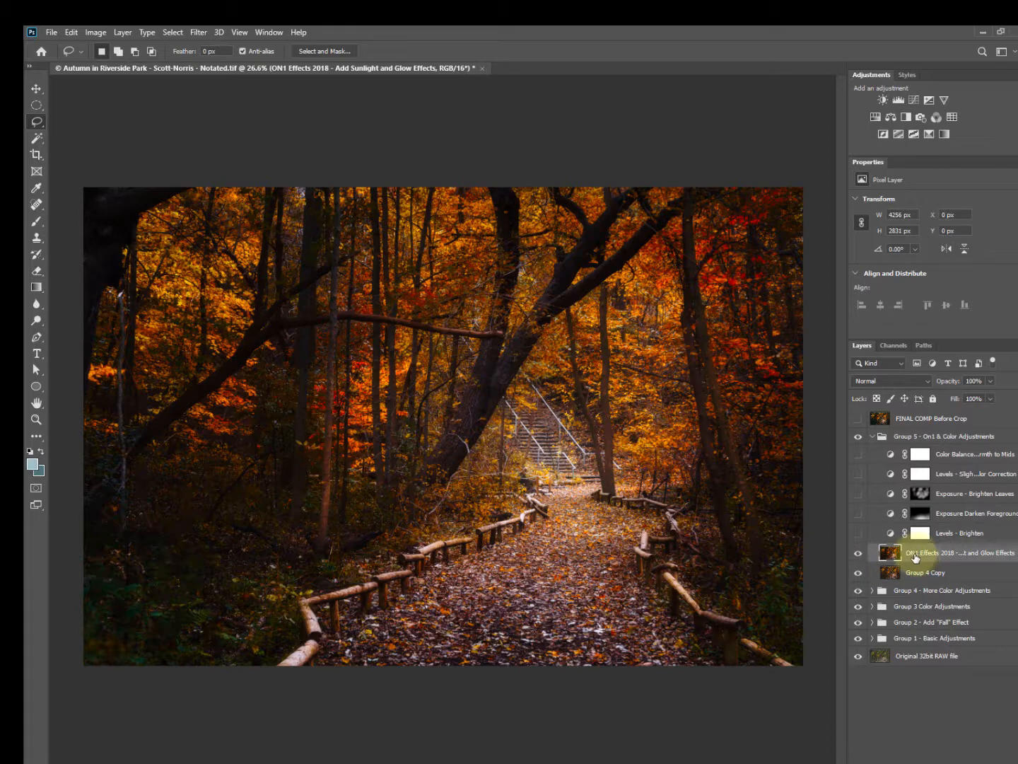
click(859, 554)
click(862, 557)
Examine the ON1 sunlight and glow effects close up on the stairway and the surrounding trees
click(35, 417)
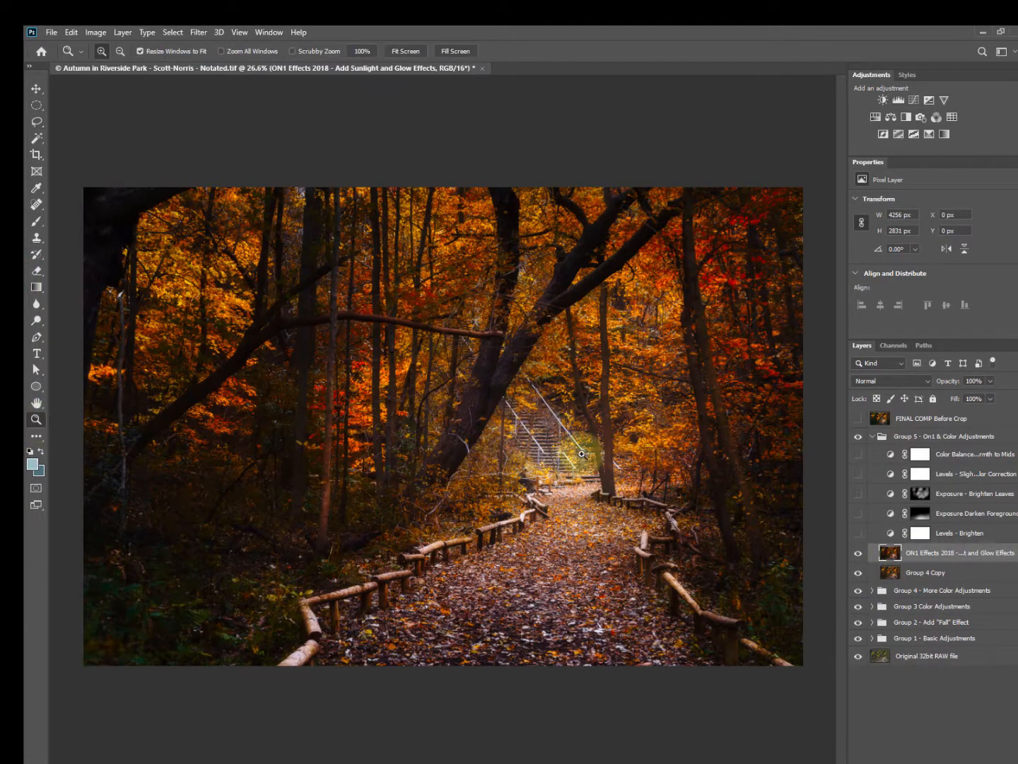
click(573, 449)
click(573, 449)
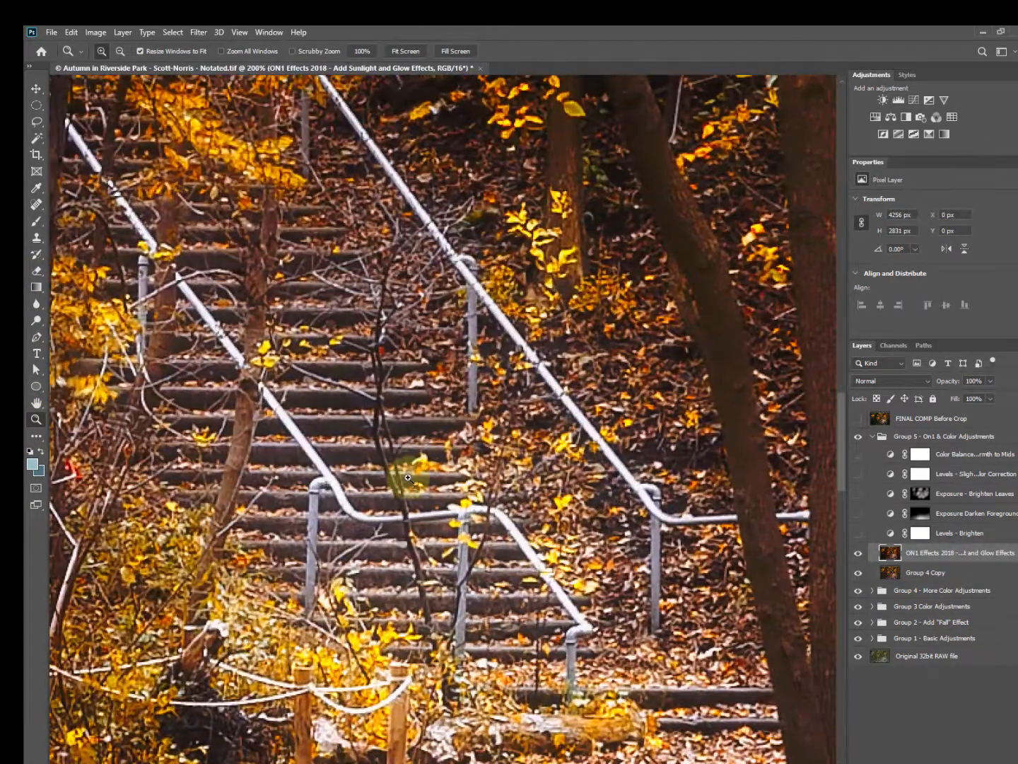
key(space)
drag(342, 467, 760, 339)
drag(252, 440, 540, 697)
drag(775, 697, 135, 472)
drag(727, 480, 409, 654)
scroll(462, 615, down, 5)
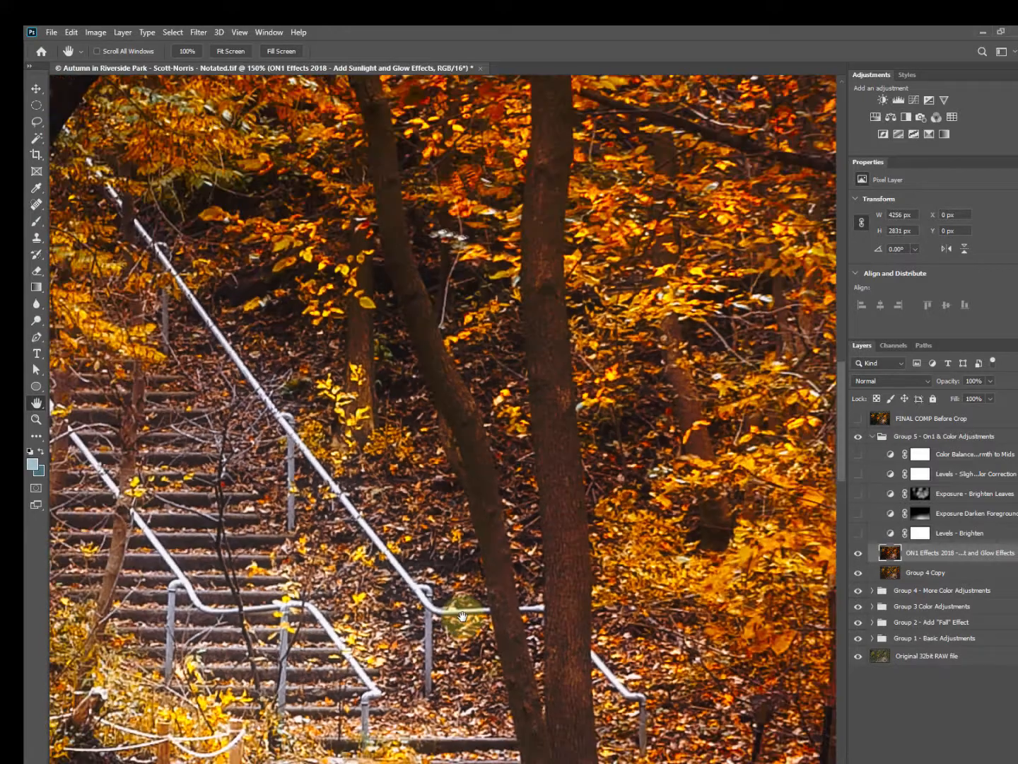
scroll(462, 615, down, 1)
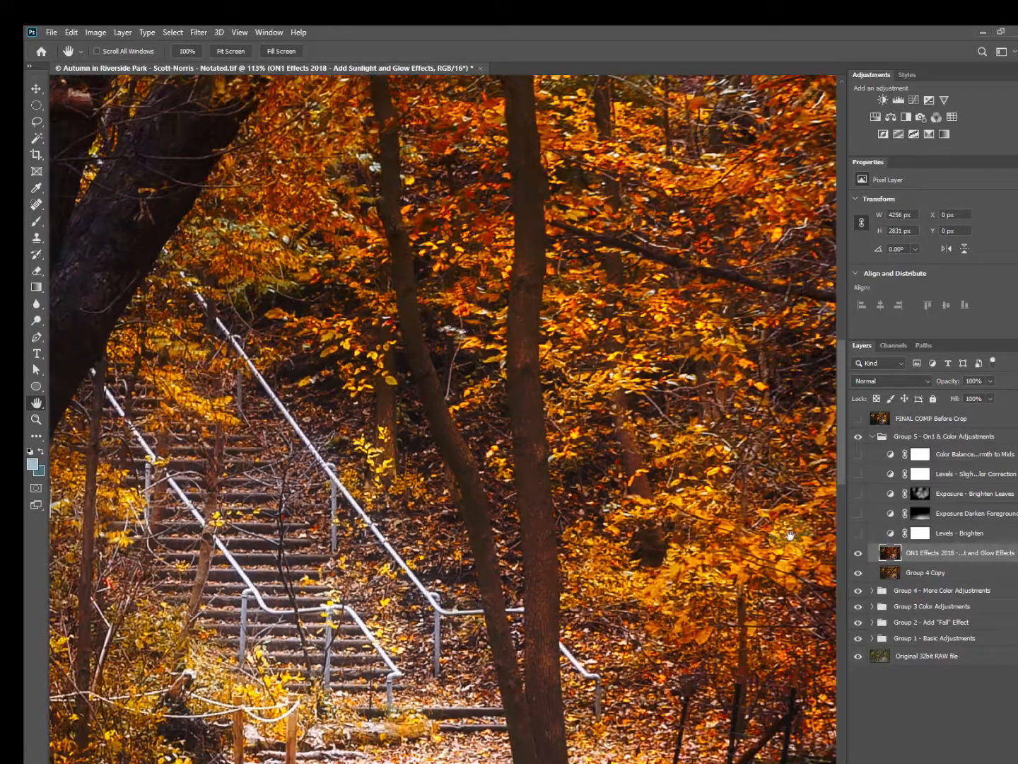
Compare the stairway area repeatedly with and without the ON1 Effects 2018 layer, leaving the layer on
click(859, 553)
click(858, 553)
click(858, 553)
click(858, 553)
click(858, 553)
click(858, 552)
click(858, 553)
click(858, 553)
Turn on the Levels - Brighten layer in Group 5 and set its white input level to 242
scroll(570, 580, down, 1)
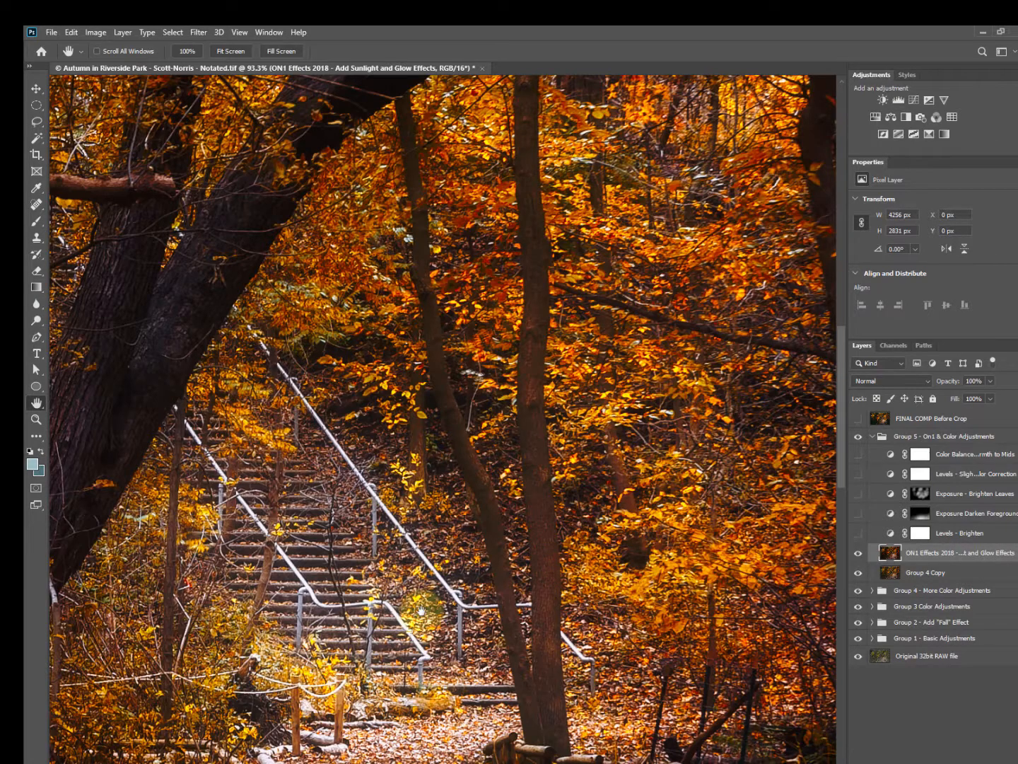
scroll(552, 495, down, 5)
scroll(551, 495, down, 2)
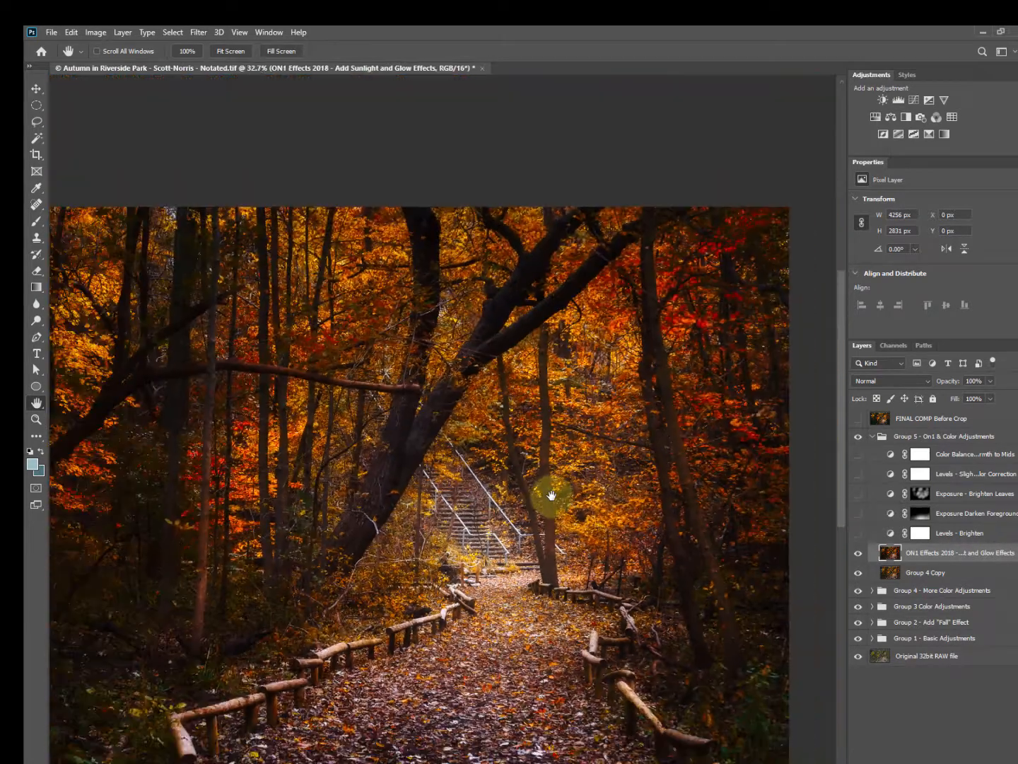
click(962, 534)
click(857, 533)
click(891, 534)
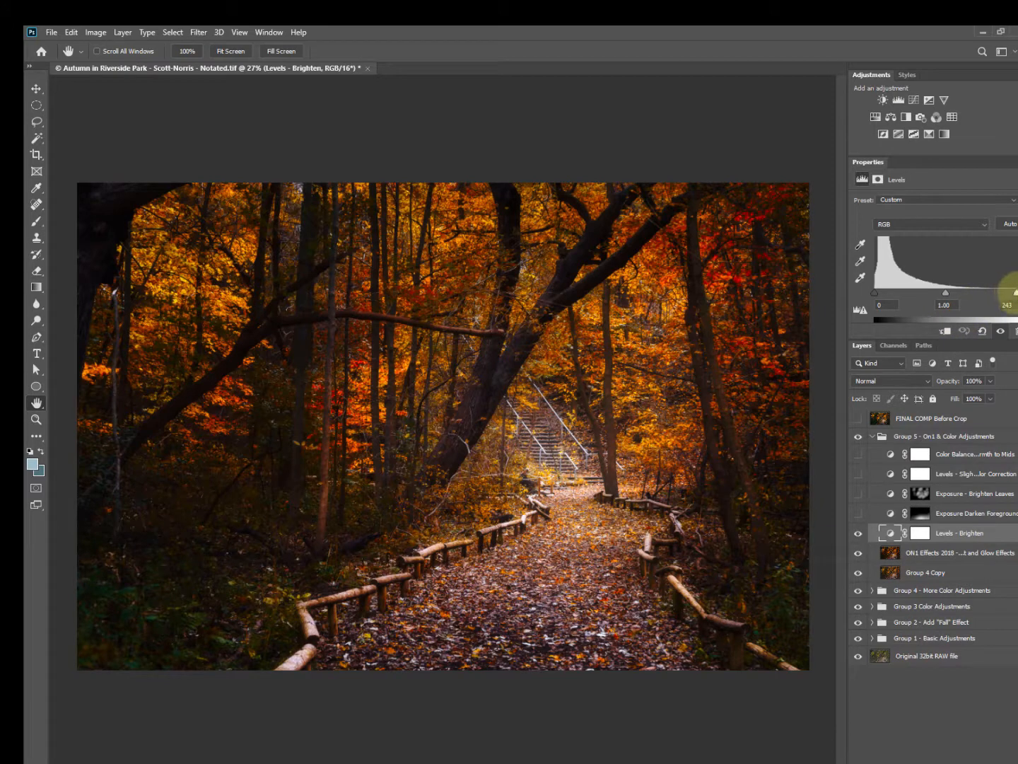
drag(1011, 290, 1014, 290)
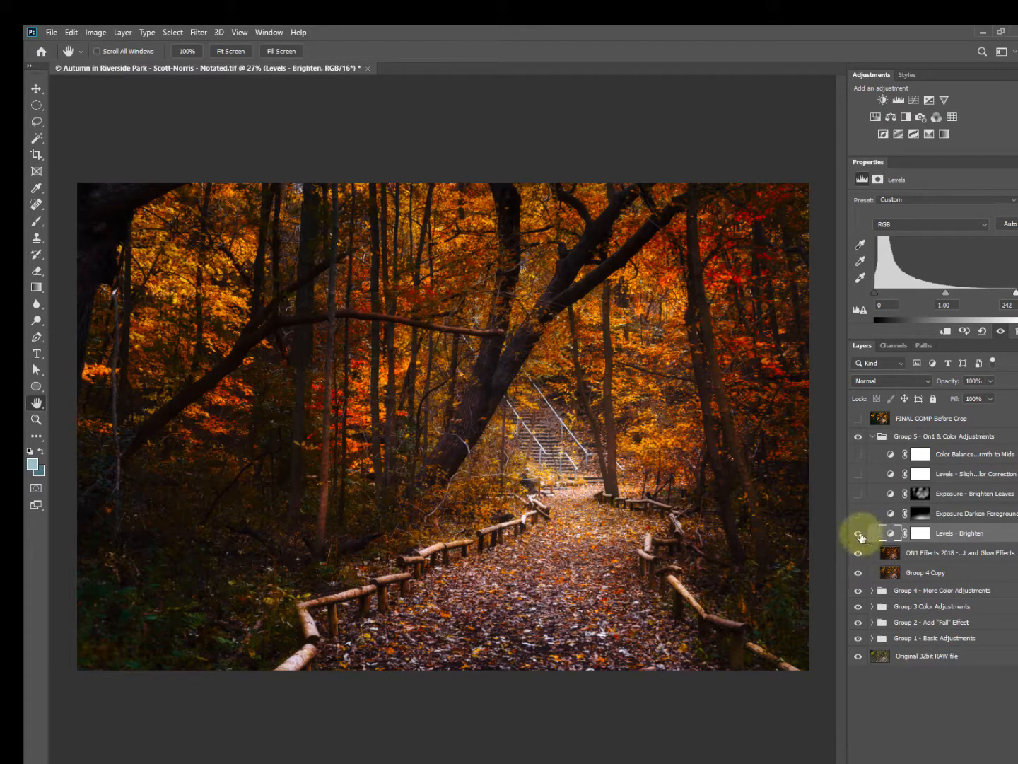
Turn on the Exposure Darken Foreground layer, select its mask, and compare the image with and without the layer
click(860, 513)
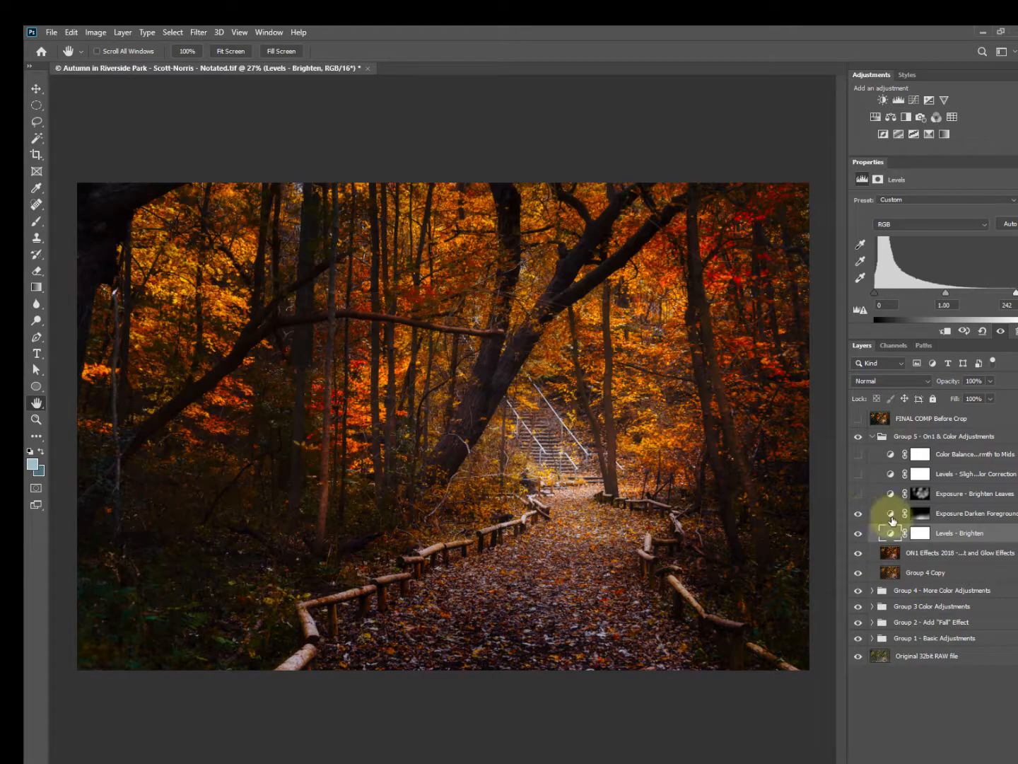
click(919, 513)
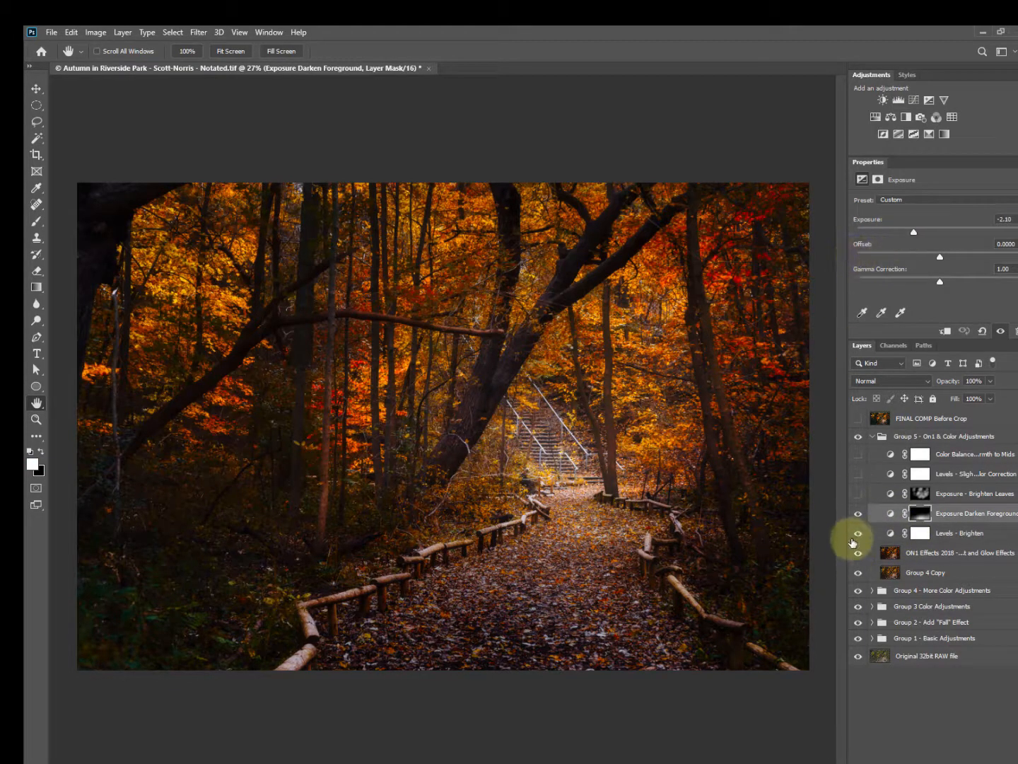
click(858, 513)
click(858, 514)
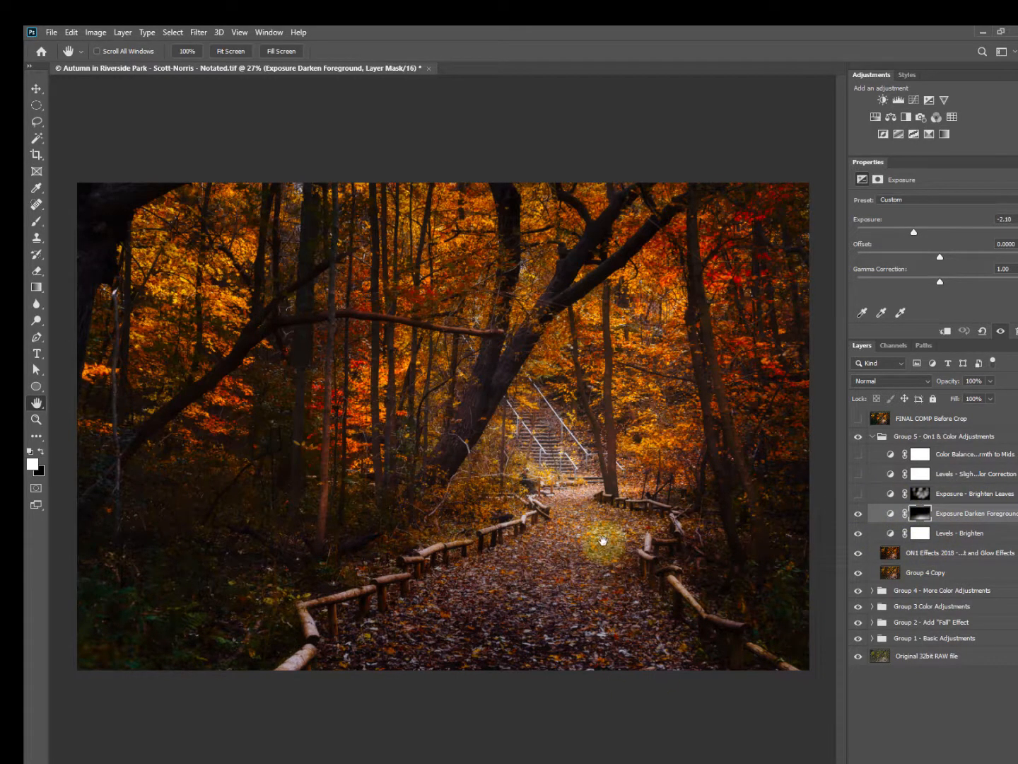
Turn on the Exposure - Brighten Leaves and Levels - Slight Color Correction layers in Group 5
click(858, 493)
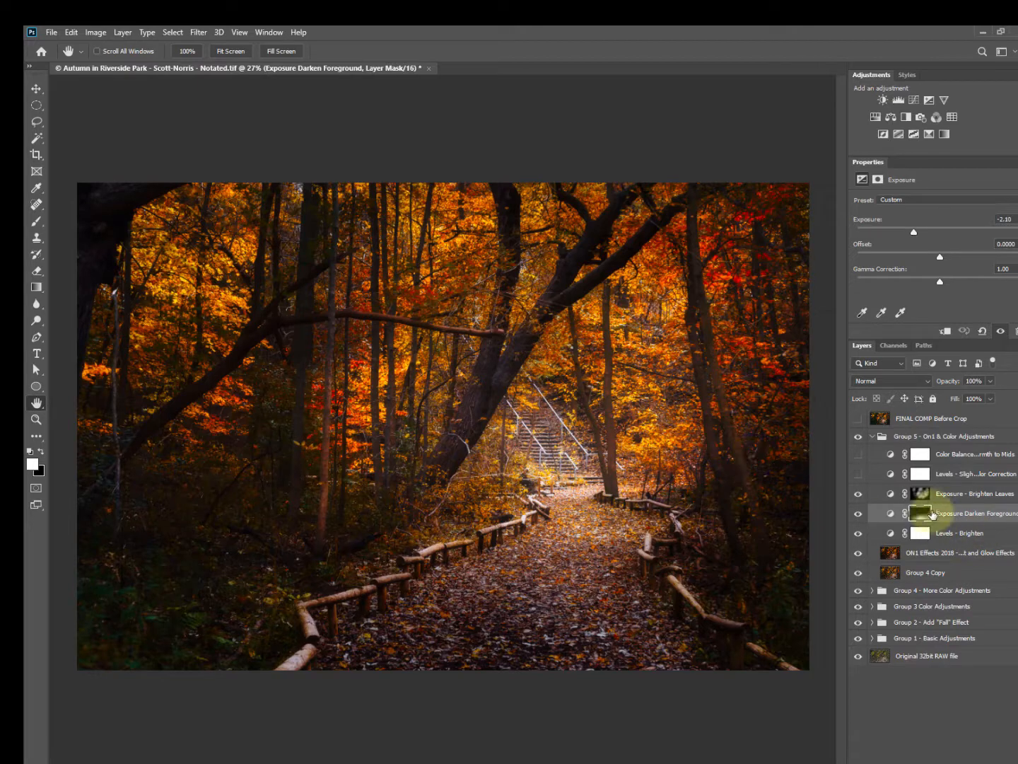
click(998, 475)
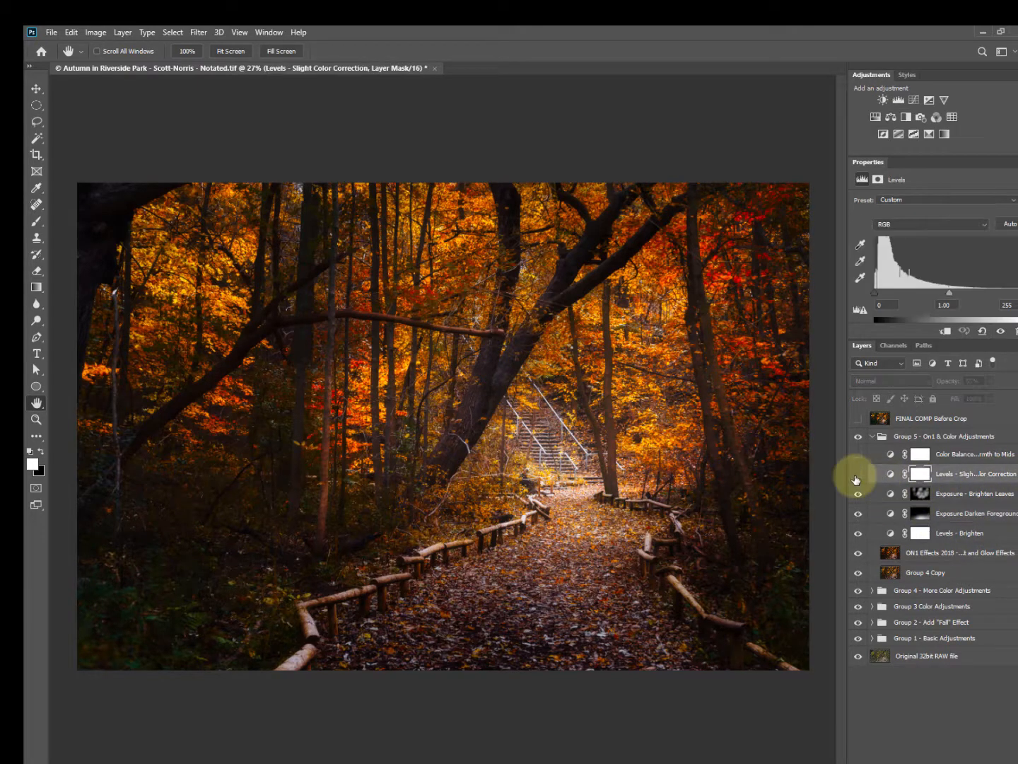
click(857, 475)
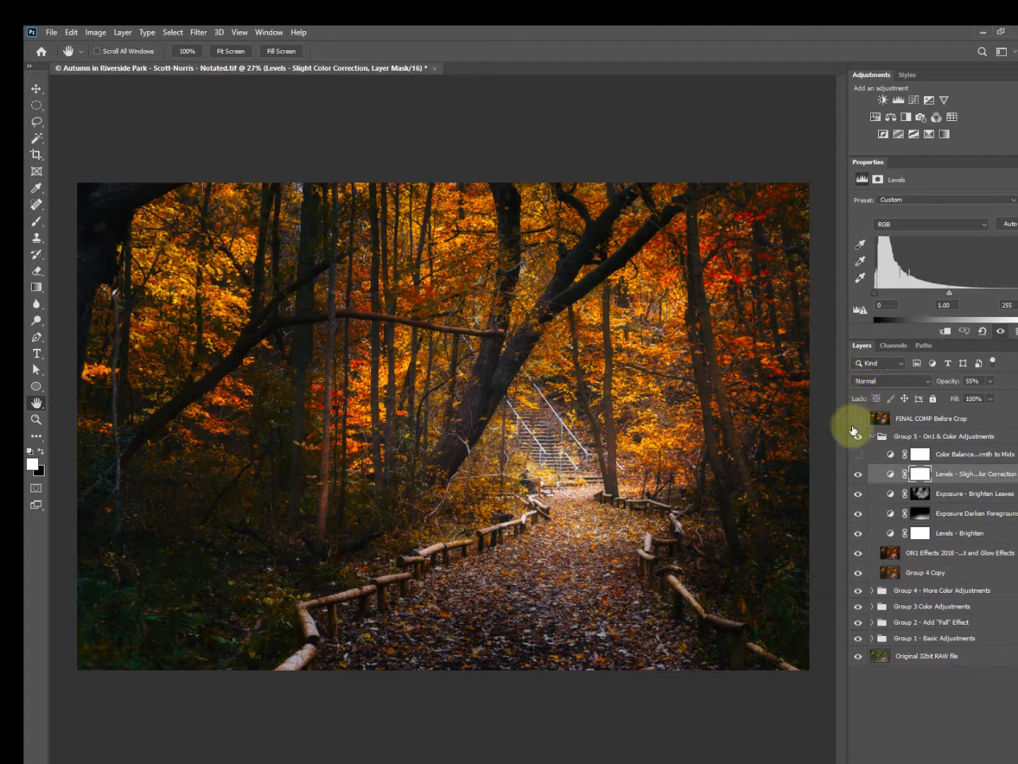
Inspect the Red and Green channel settings of the Levels - Slight Color Correction layer, ending on the RGB channel
click(889, 473)
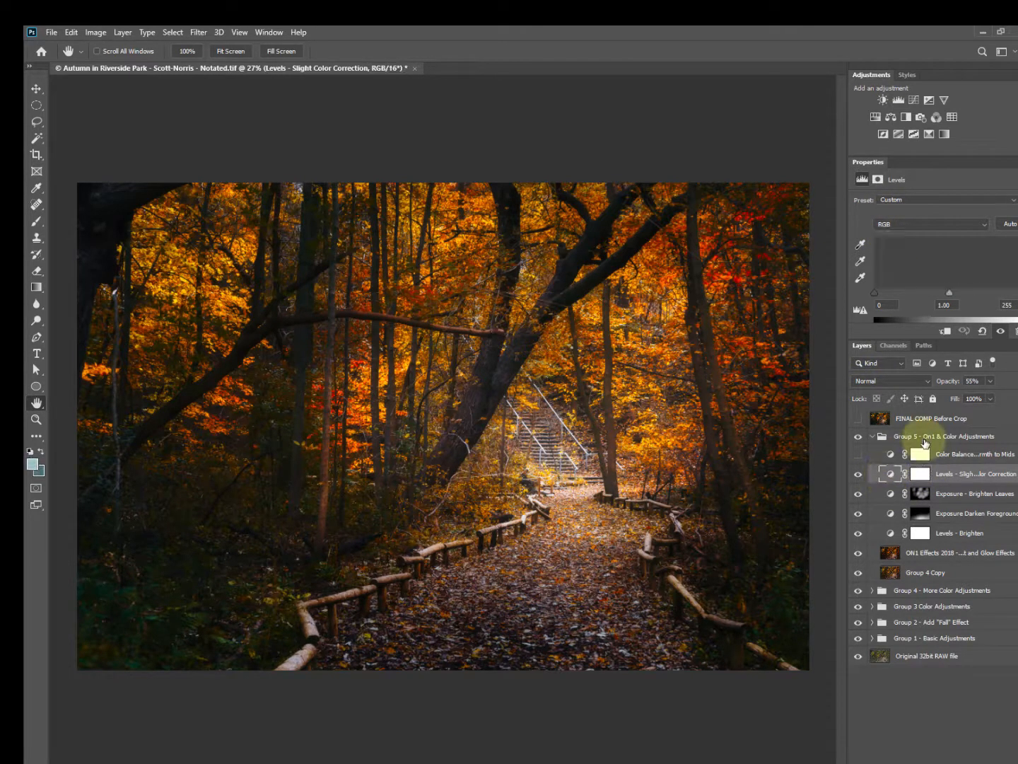
click(901, 224)
click(900, 249)
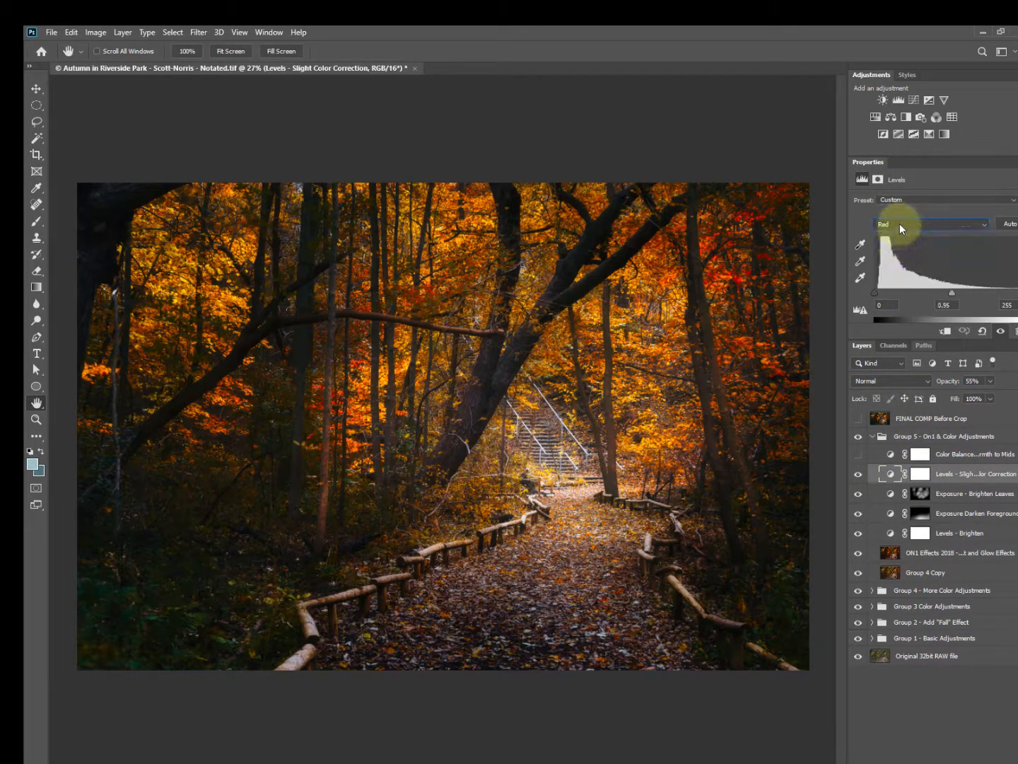
click(899, 223)
click(896, 255)
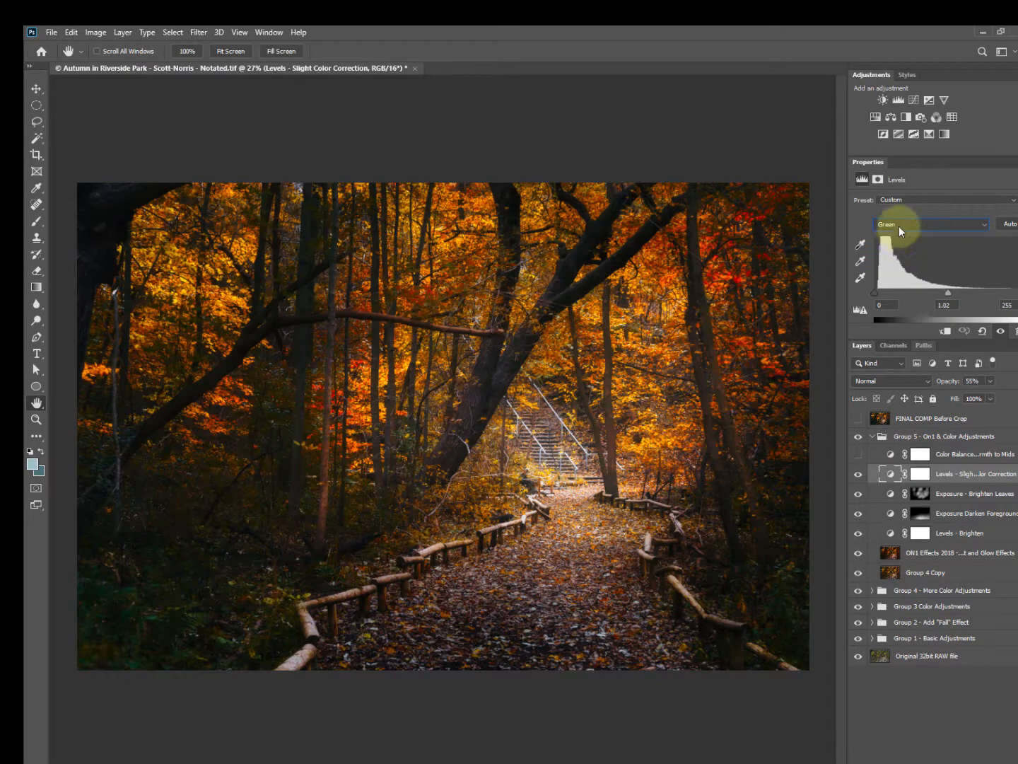
click(898, 225)
click(891, 236)
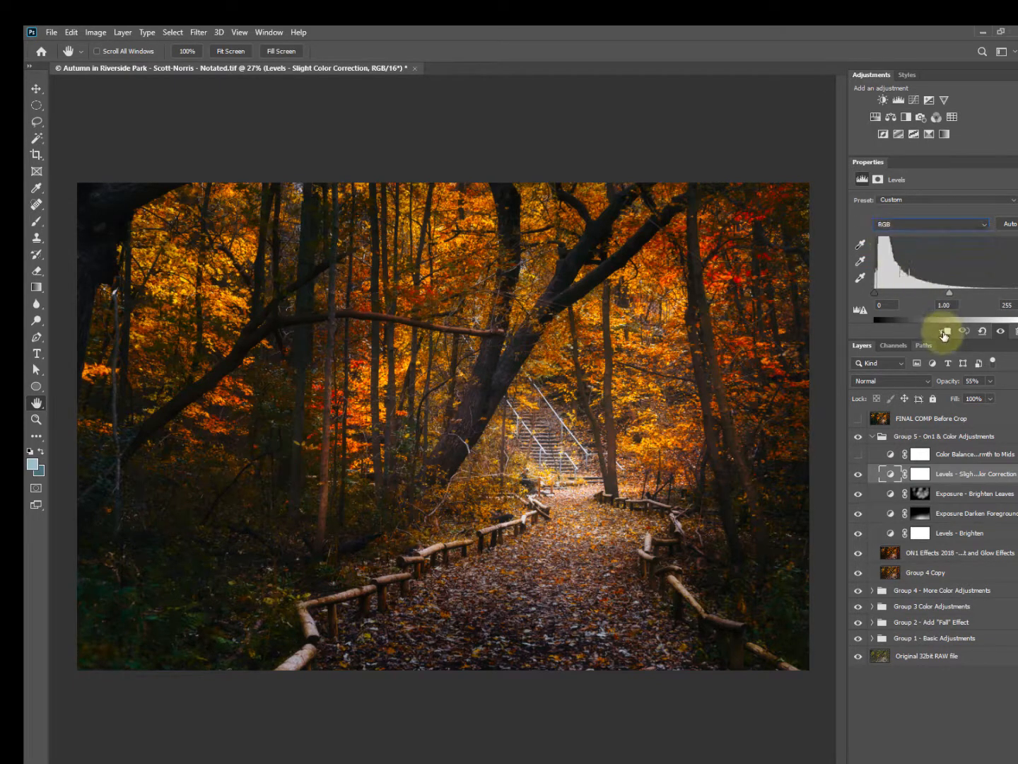
Hide the Levels - Slight Color Correction layer and add a new Levels adjustment directly above Exposure - Brighten Leaves
click(858, 480)
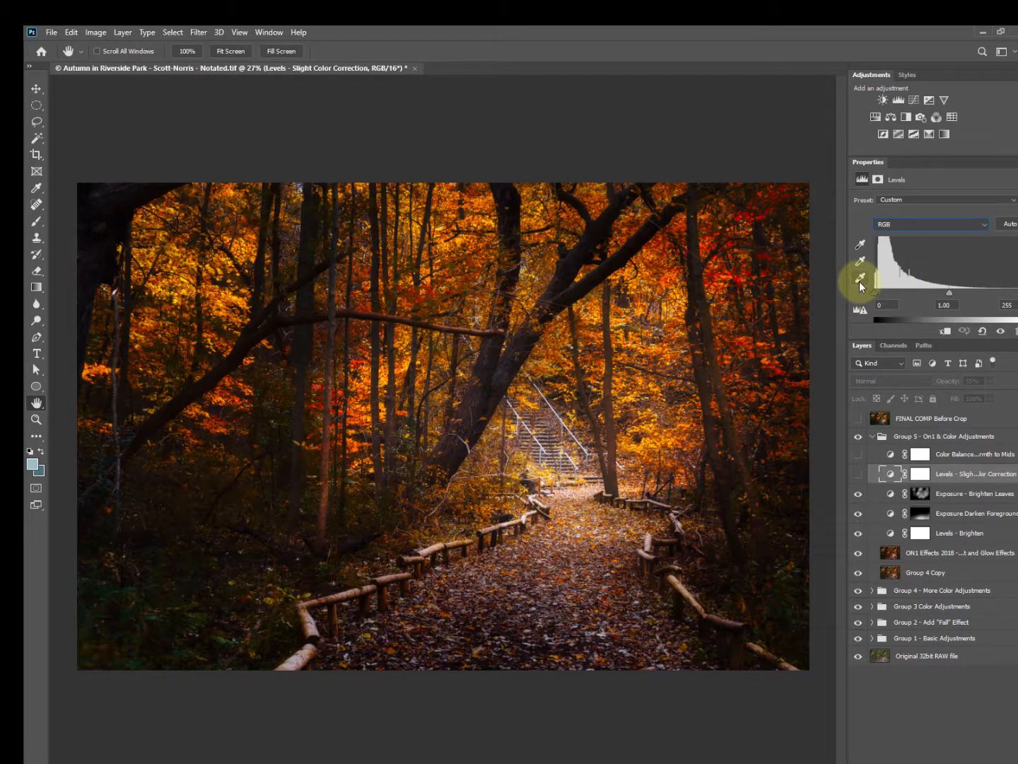
click(974, 493)
click(947, 761)
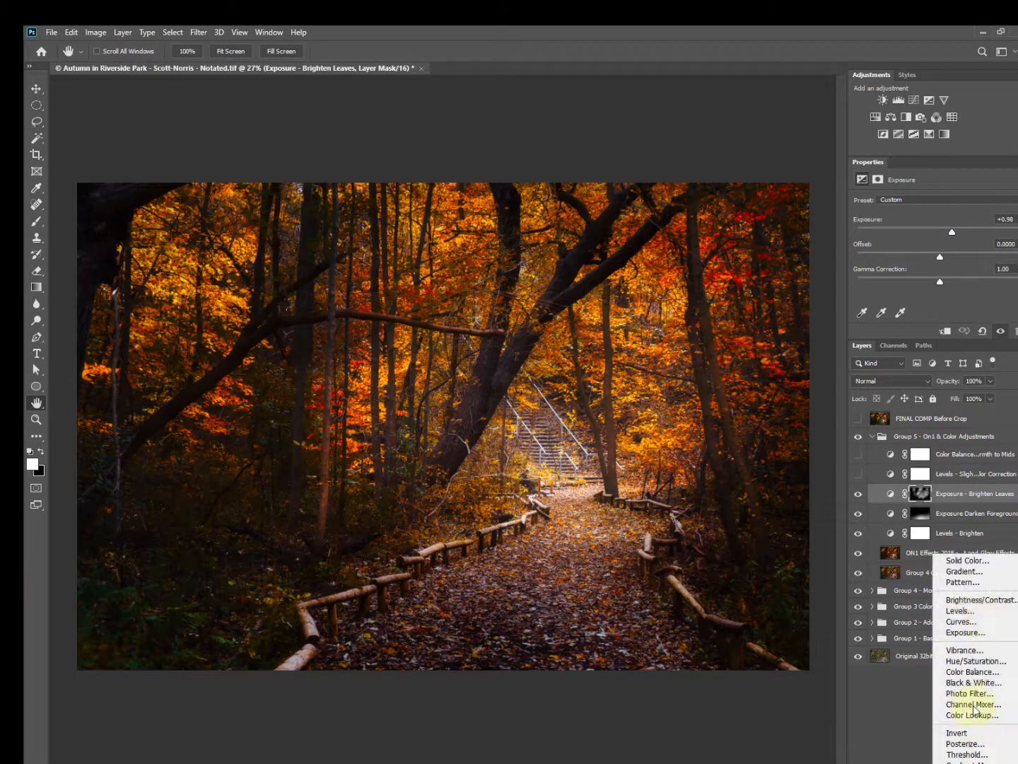
click(967, 612)
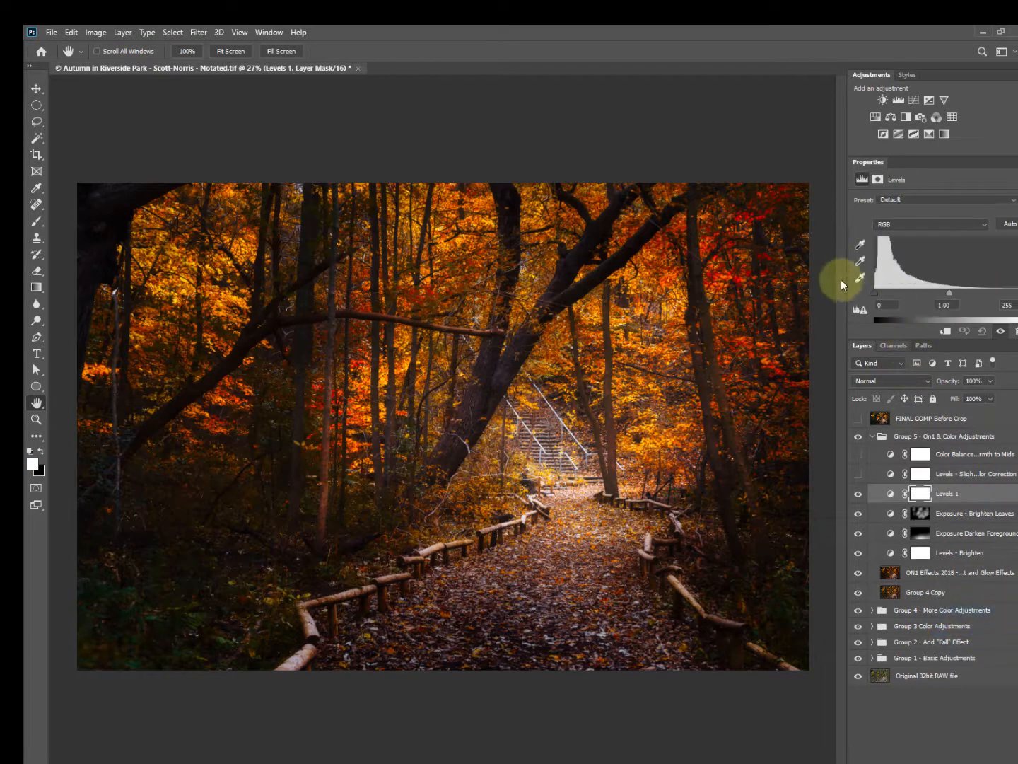
Try sampling the new Levels layer's white point from the wooden fence beside the path, and undo the sampling
click(860, 280)
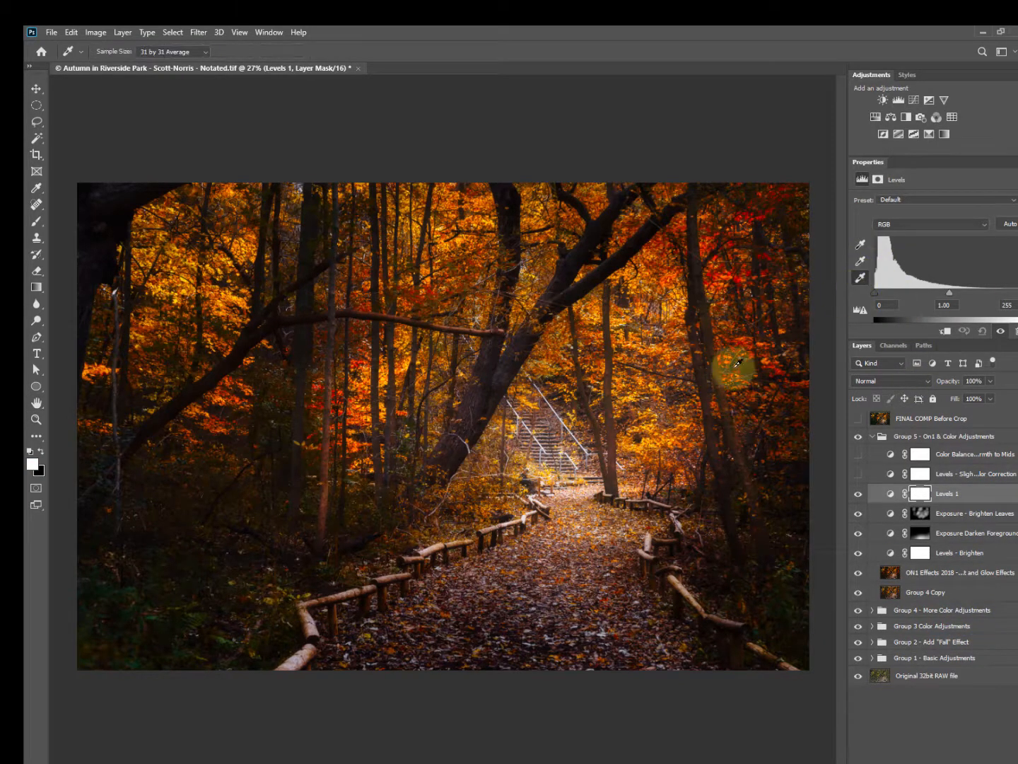
click(528, 513)
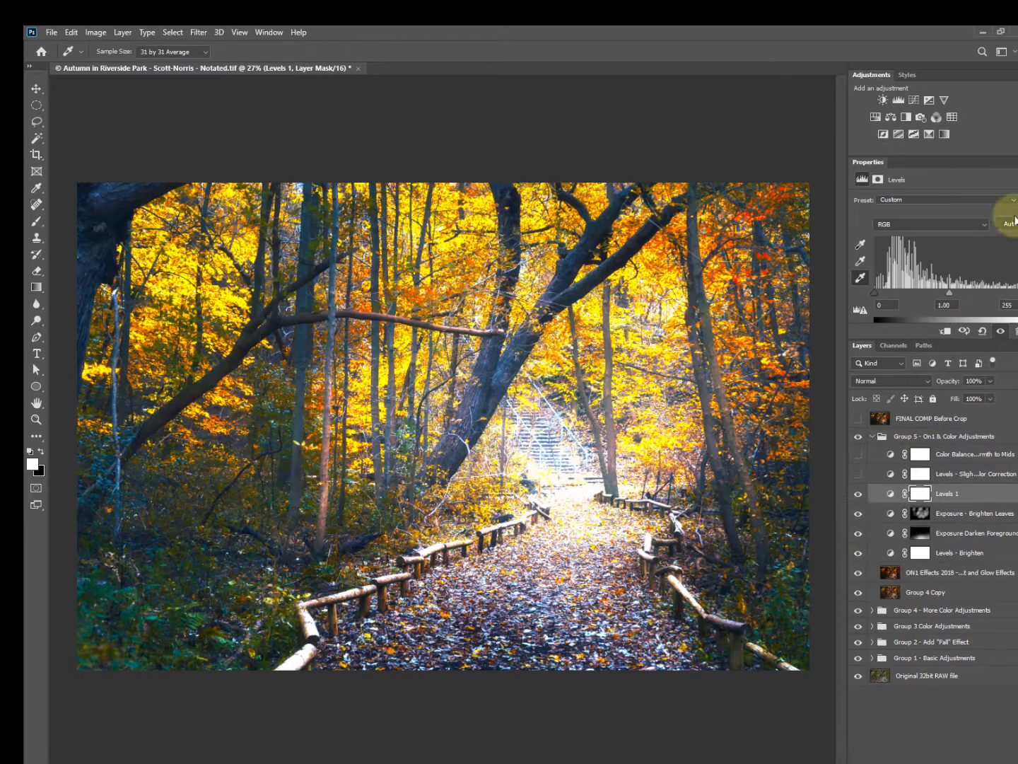
click(991, 380)
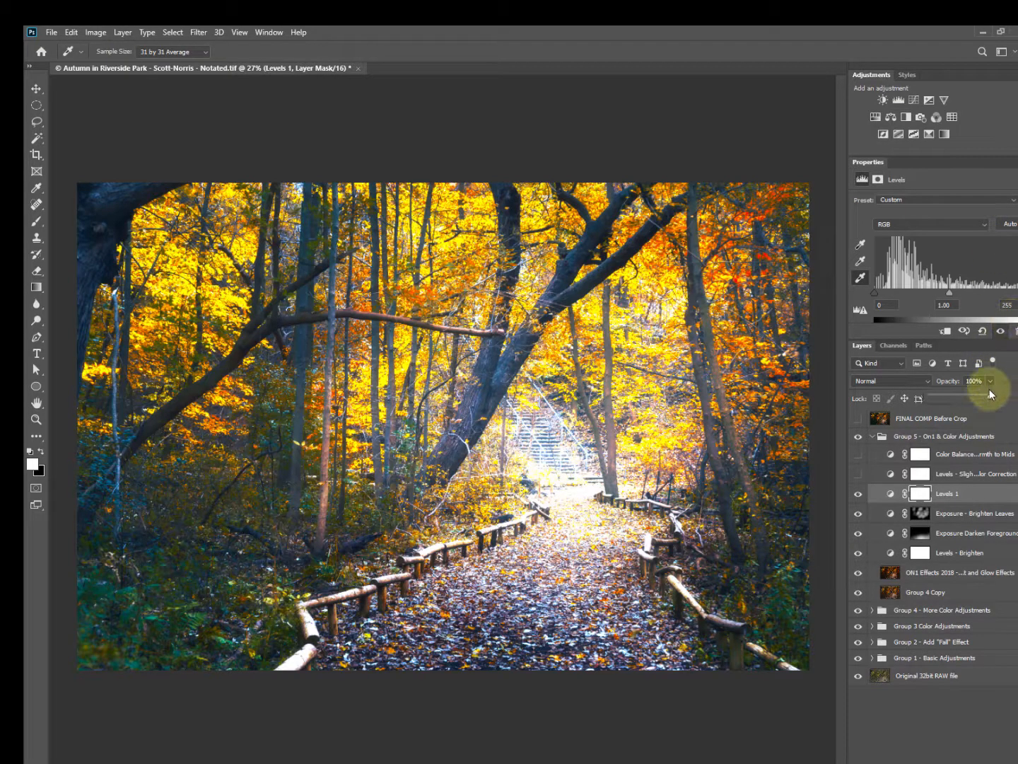
drag(989, 400, 1005, 430)
click(962, 493)
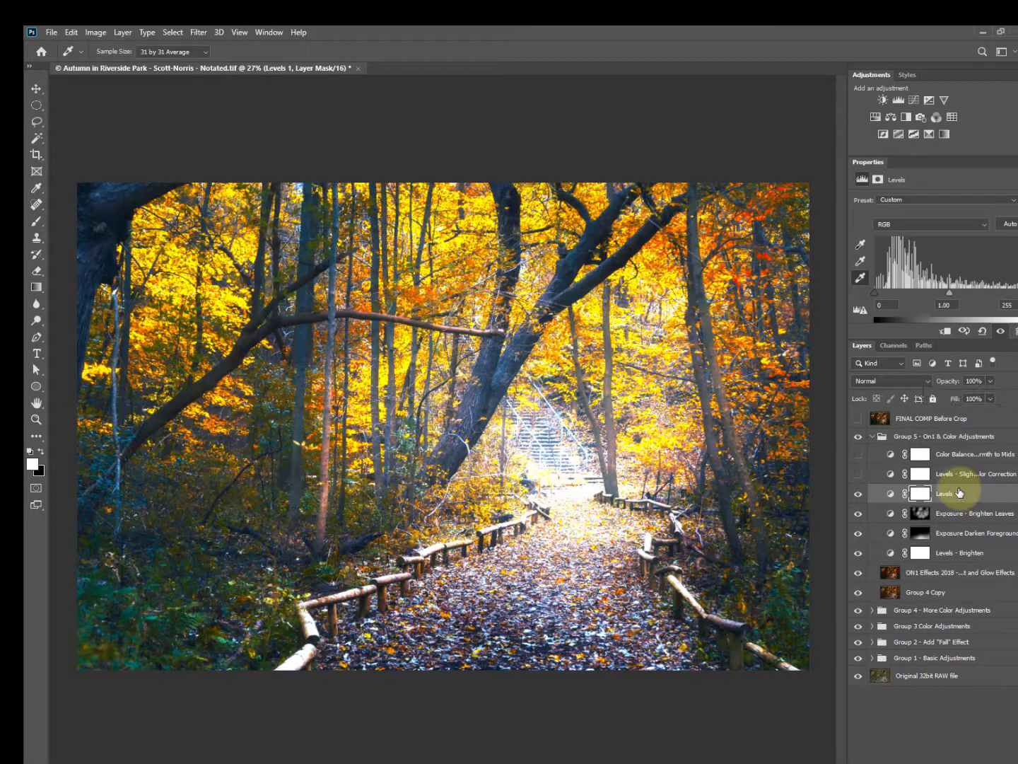
key(ctrl+z)
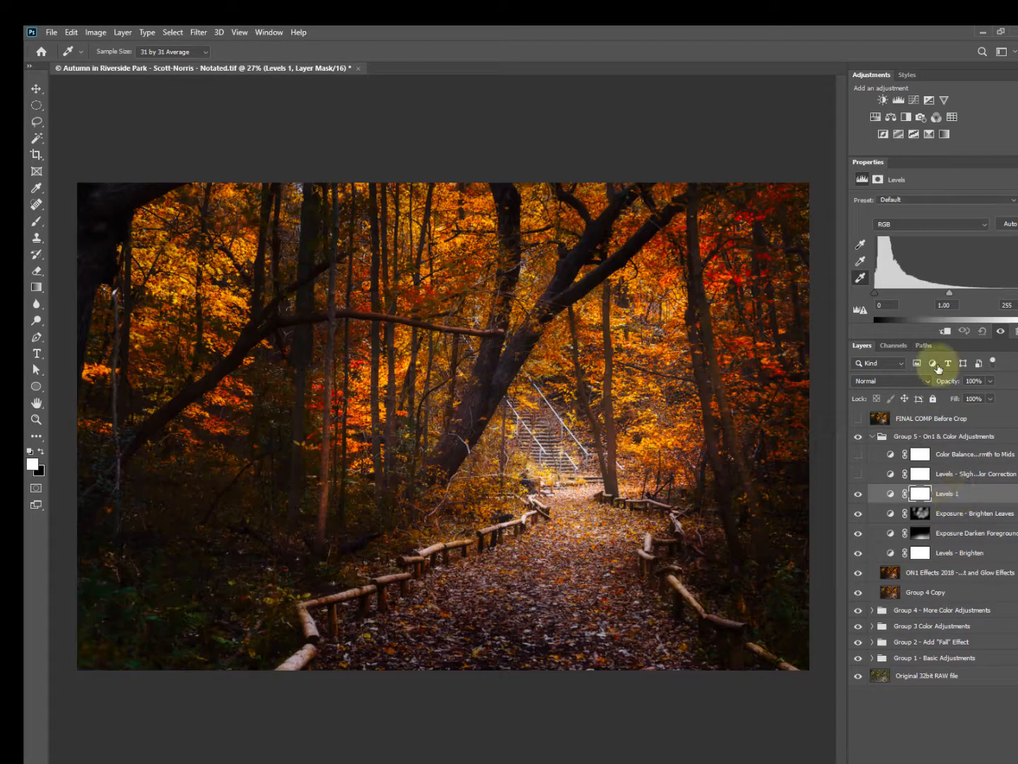
Try a gray point sampled beside the path's fence on the new Levels layer at 55% opacity, and delete the layer
click(862, 262)
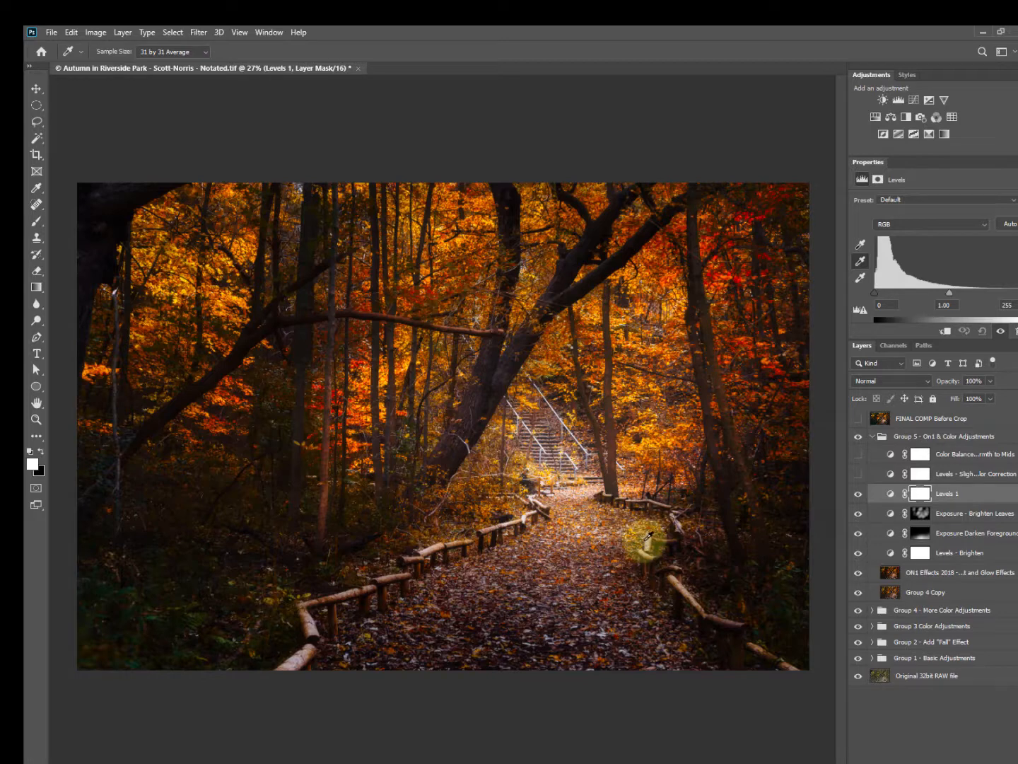
click(706, 556)
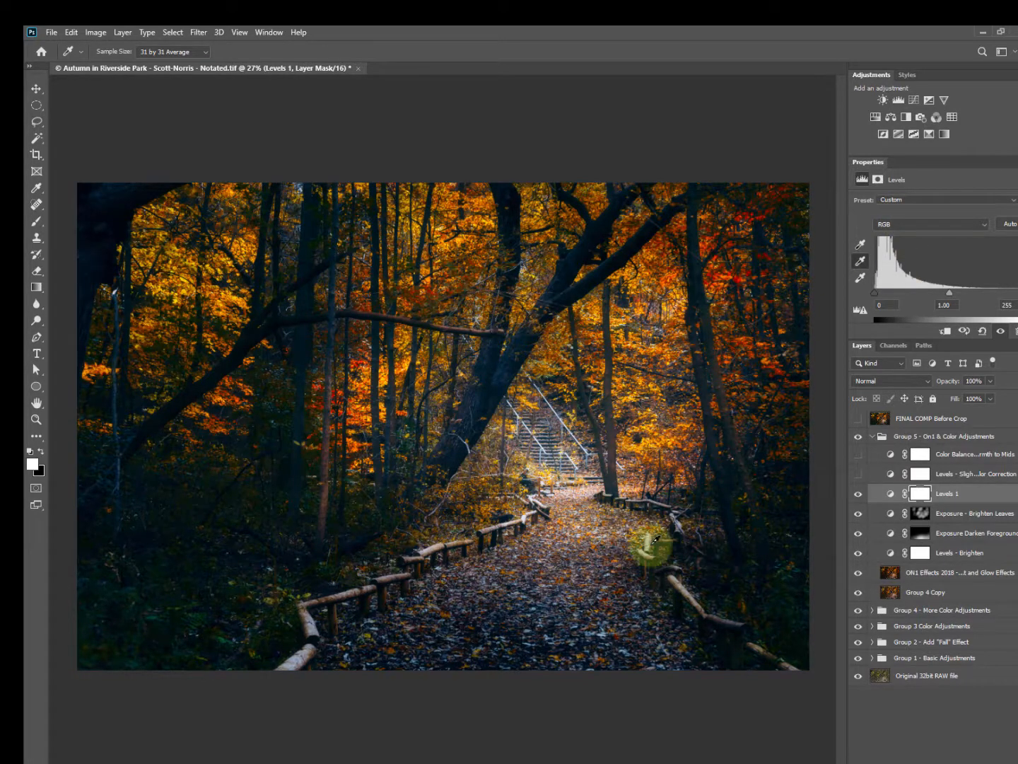
click(990, 382)
drag(990, 398, 964, 393)
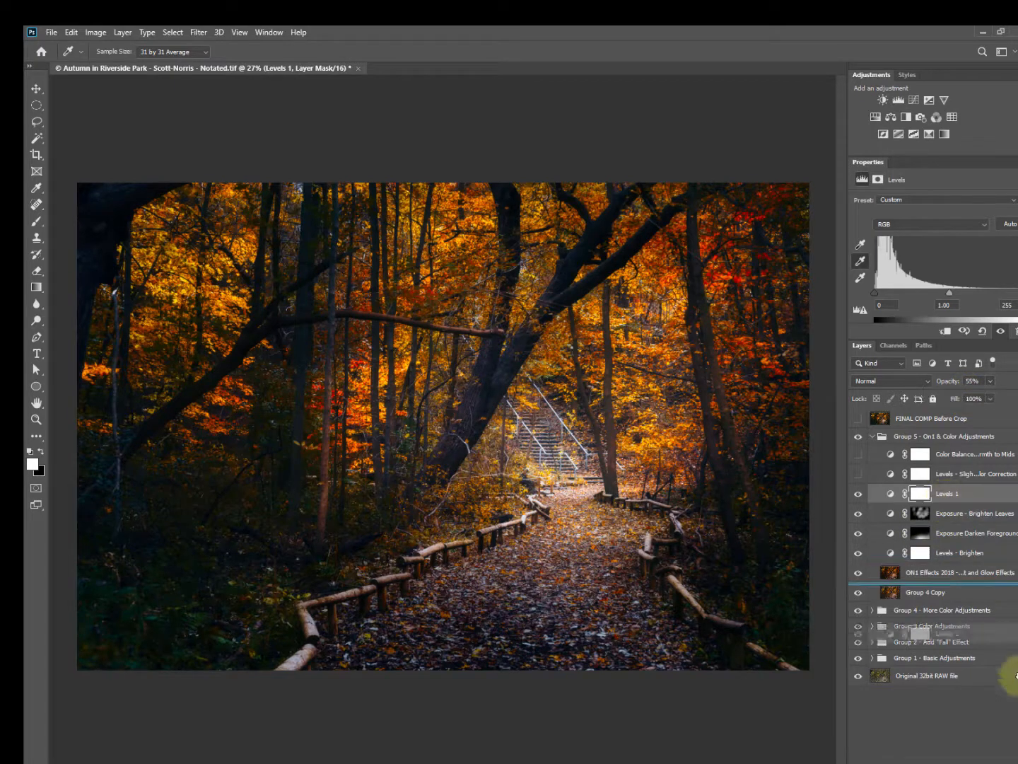
drag(1016, 762, 1017, 763)
Turn the Levels - Slight Color Correction layer back on and select it
click(858, 475)
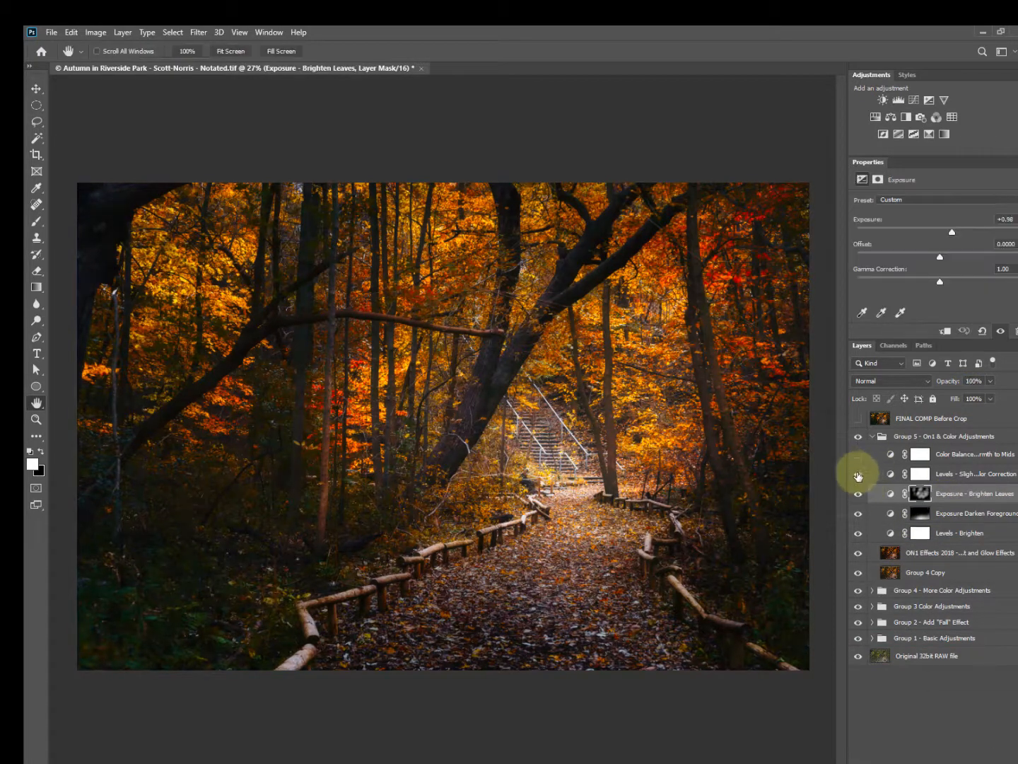
click(944, 474)
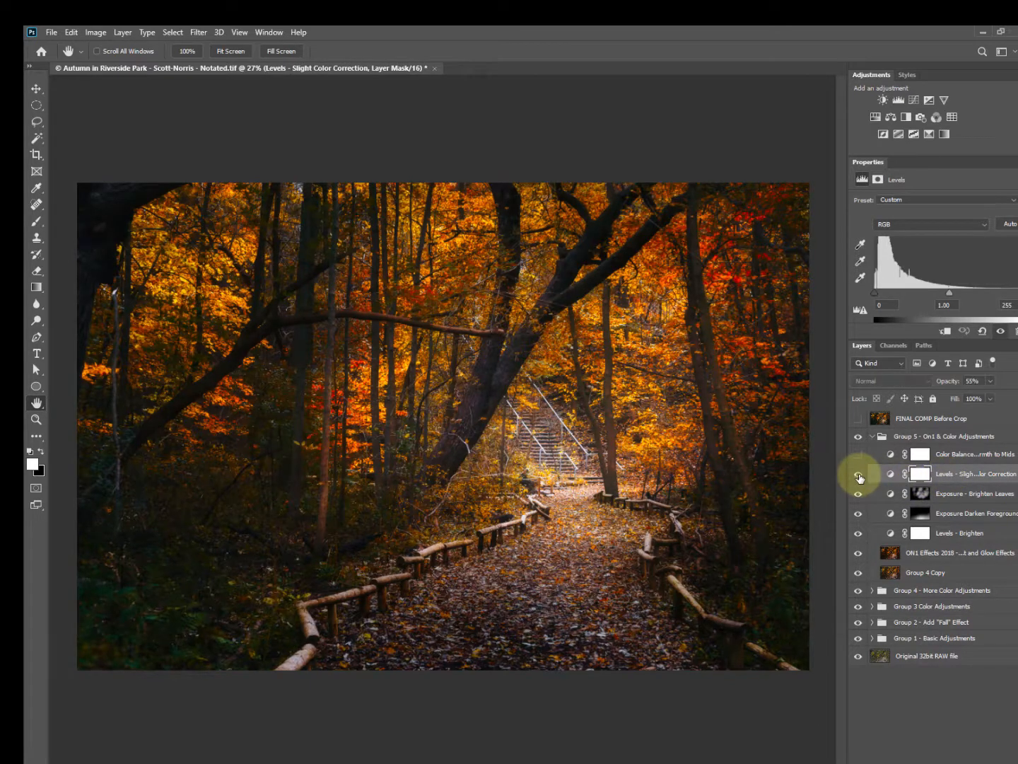
click(953, 476)
Select the Color Balance layer at the top of Group 5, widen the layer list to read its name, and turn it on
click(970, 455)
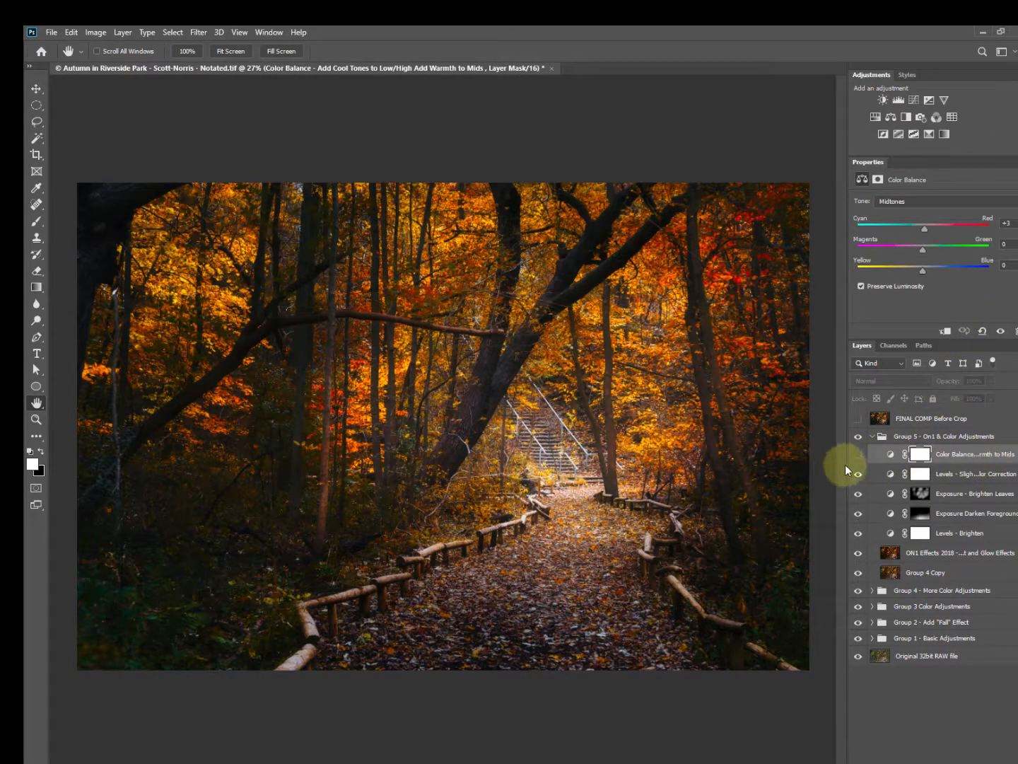
drag(845, 465, 772, 466)
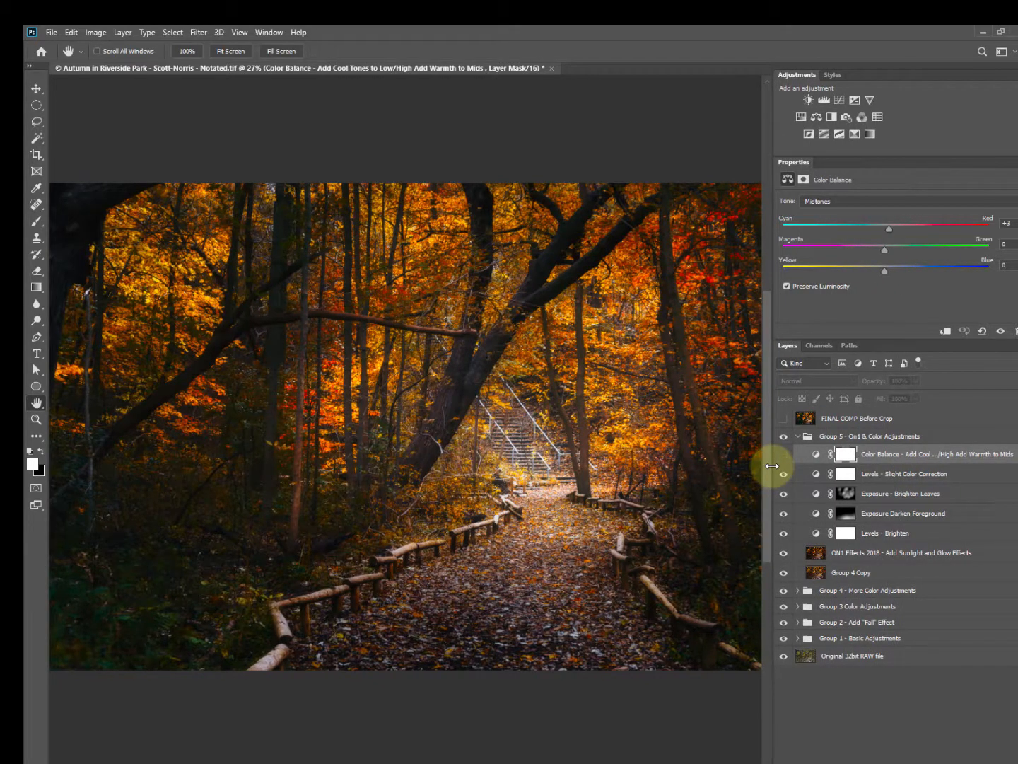
drag(772, 467, 813, 466)
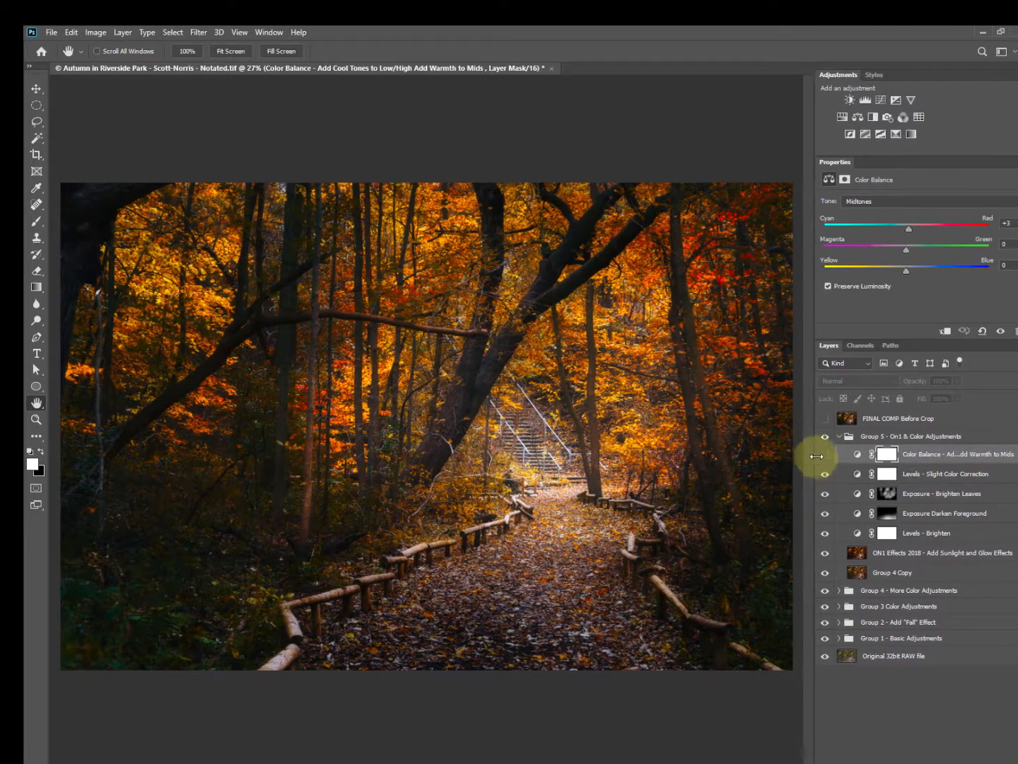
click(908, 456)
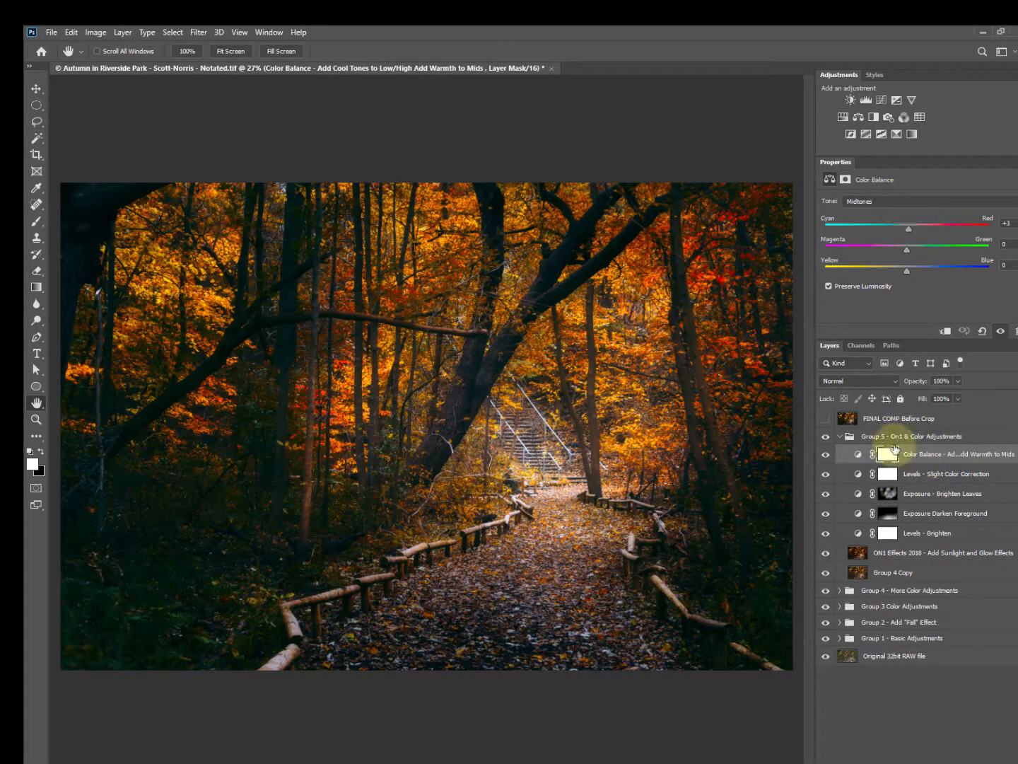
click(858, 454)
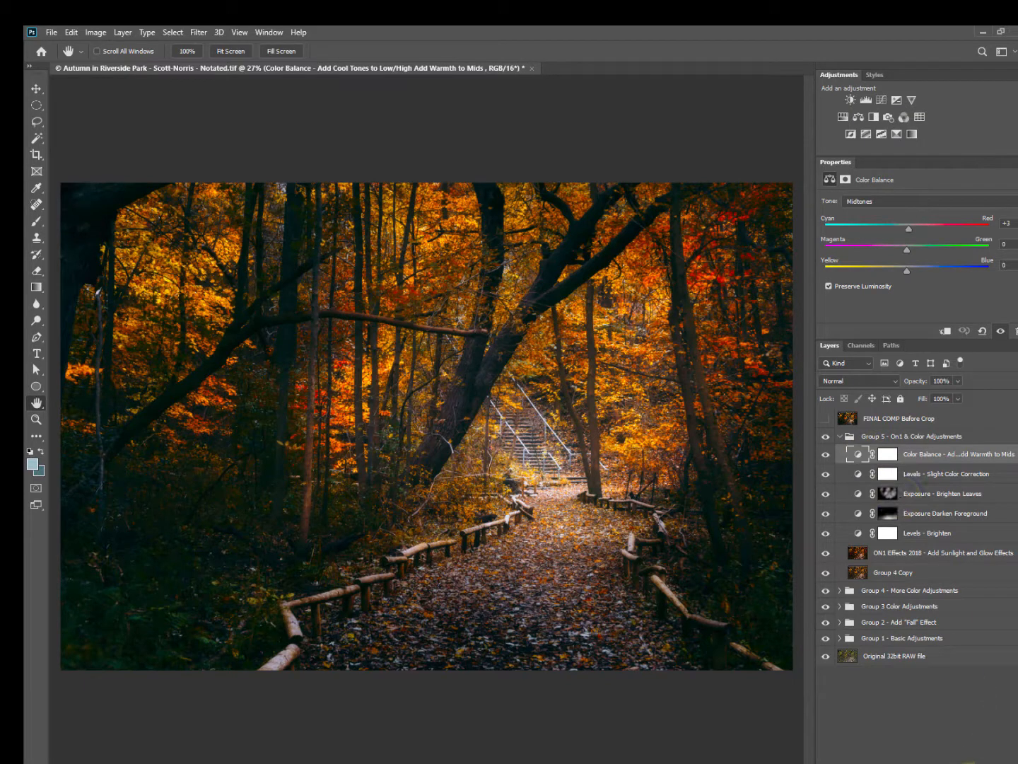
Inspect the Color Balance layer's slider settings for the Shadows and Highlights tones
click(971, 762)
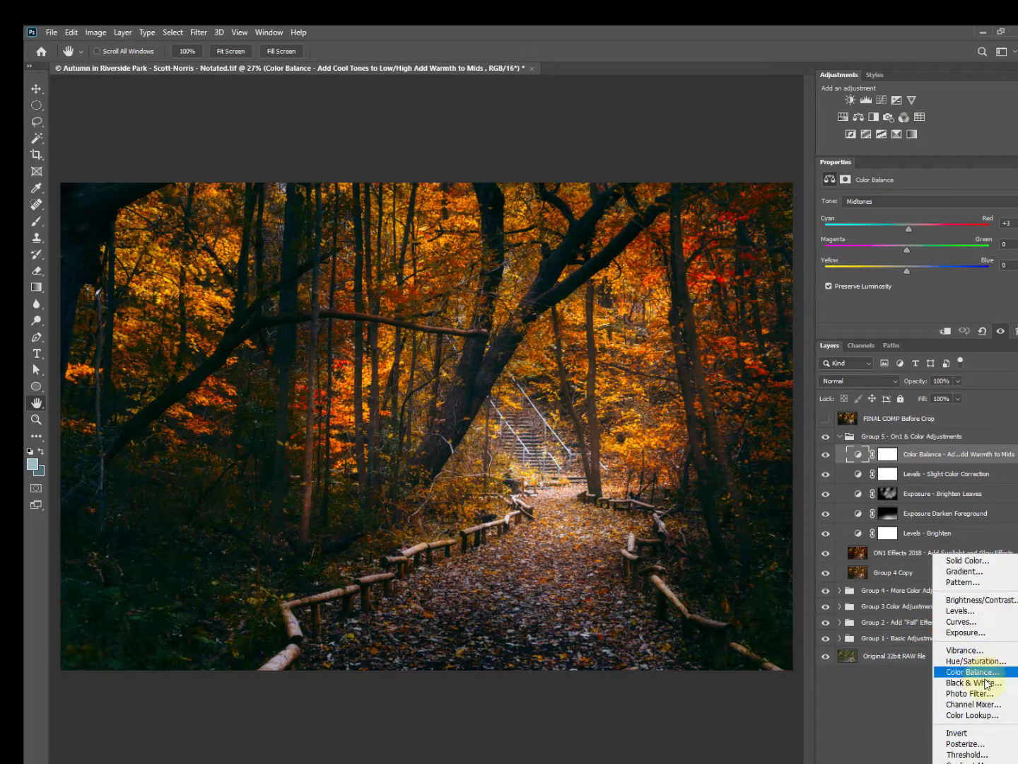
click(884, 692)
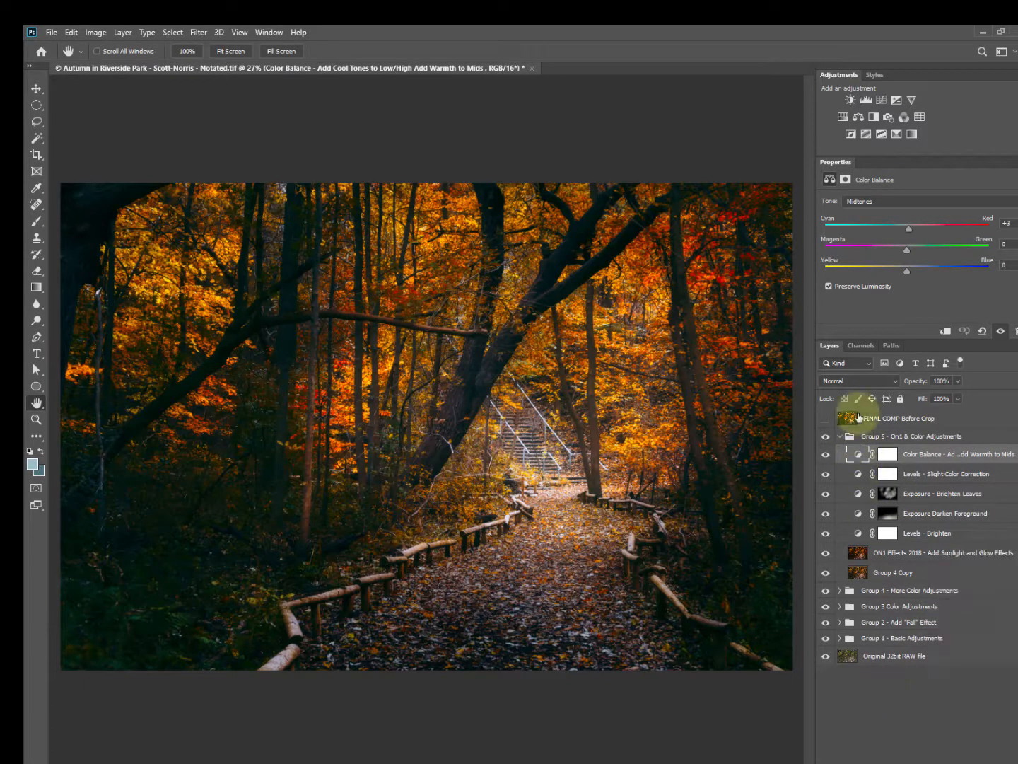
click(873, 199)
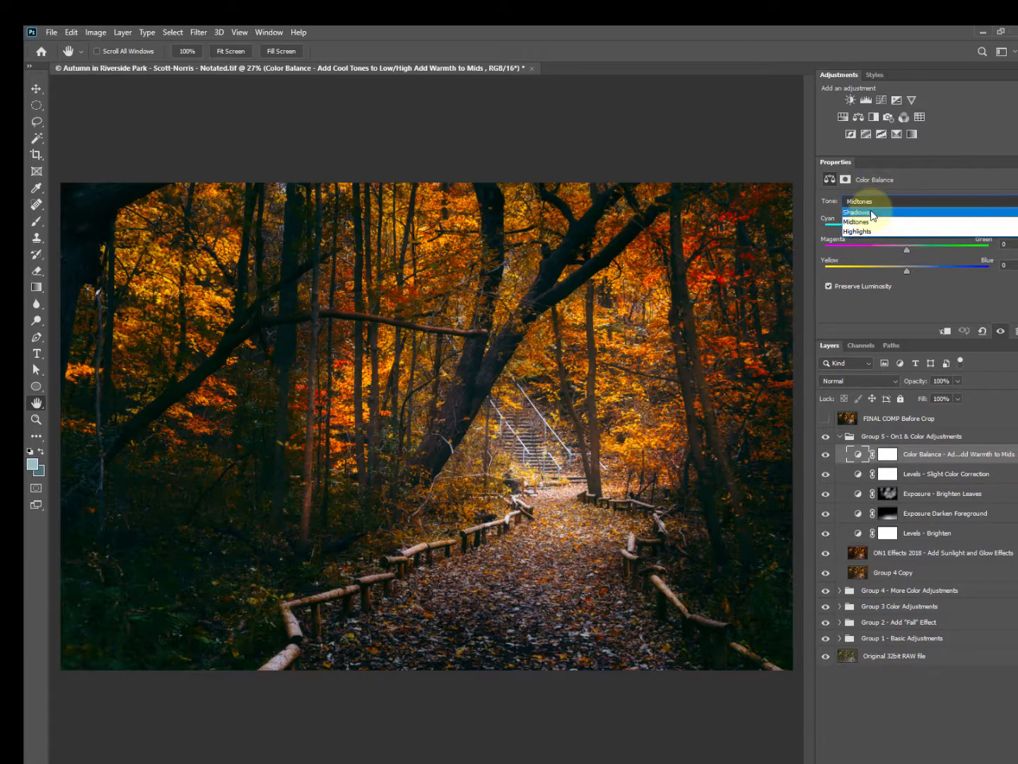
click(872, 213)
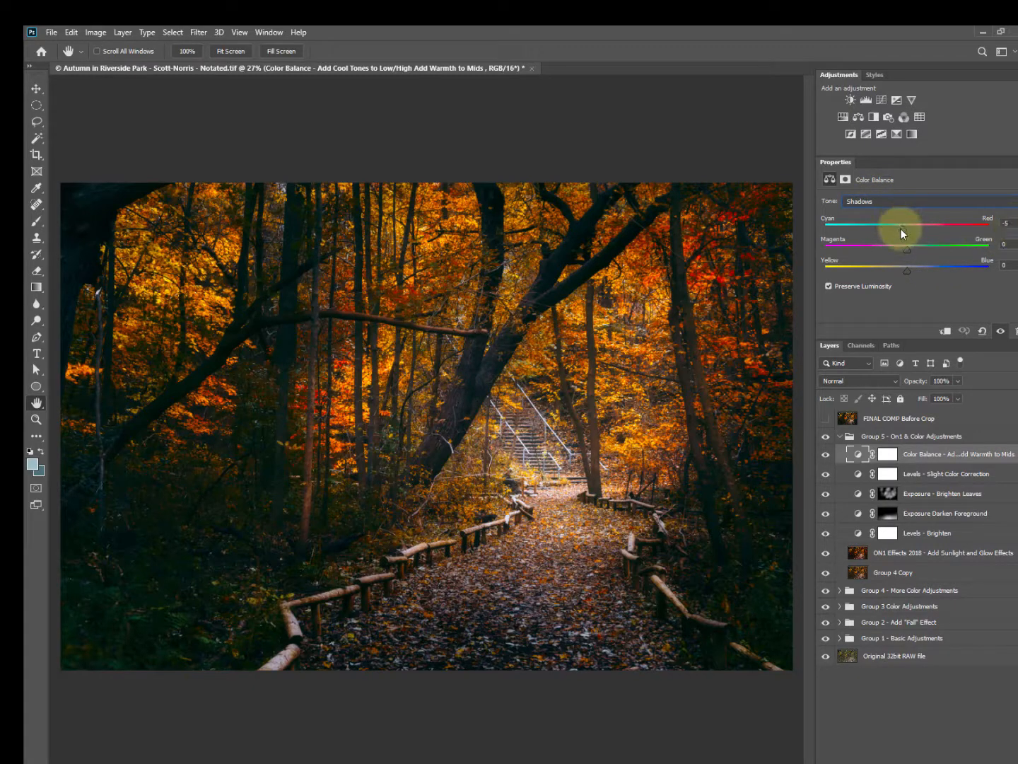
click(879, 200)
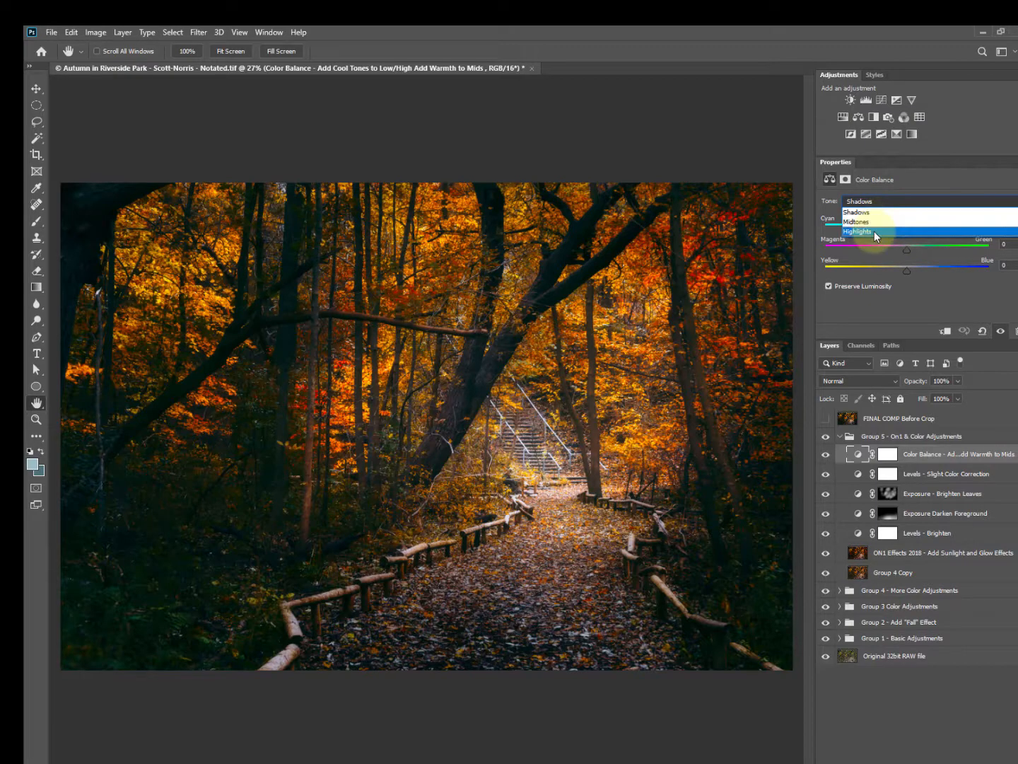
click(874, 232)
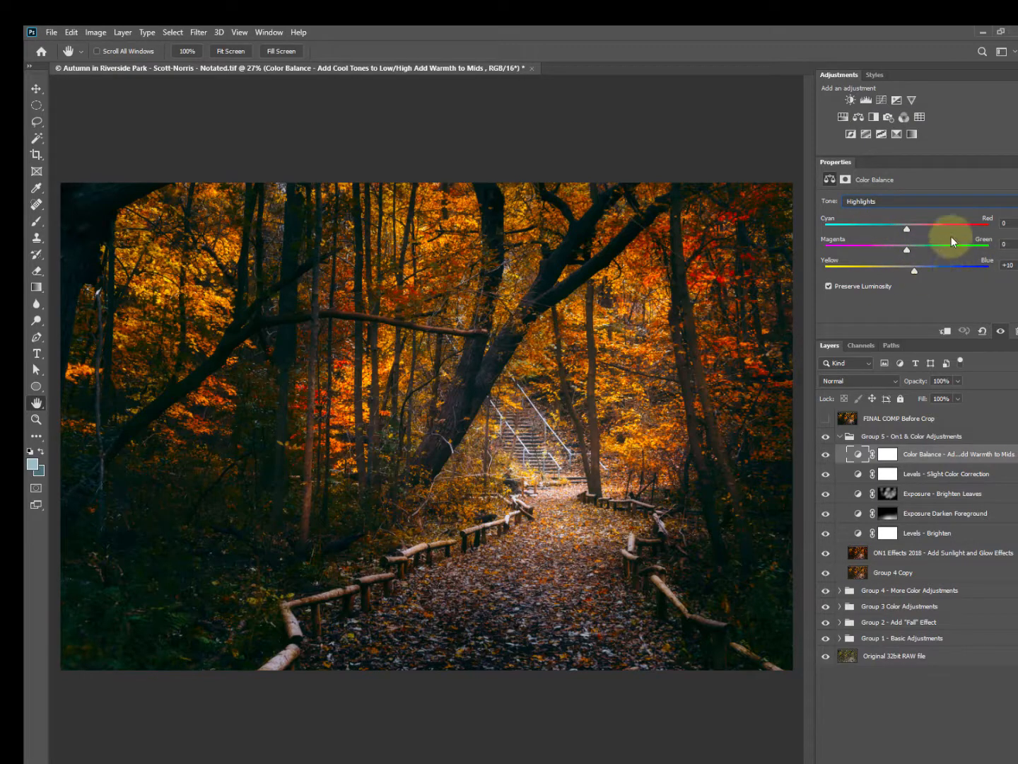
click(882, 200)
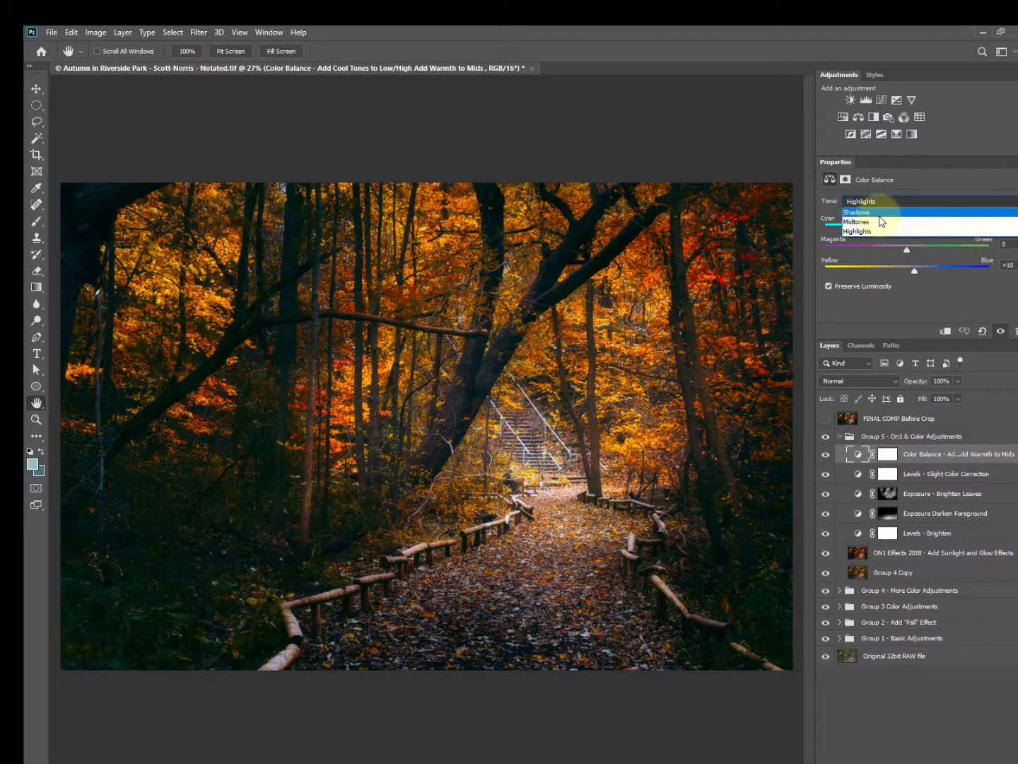
click(874, 212)
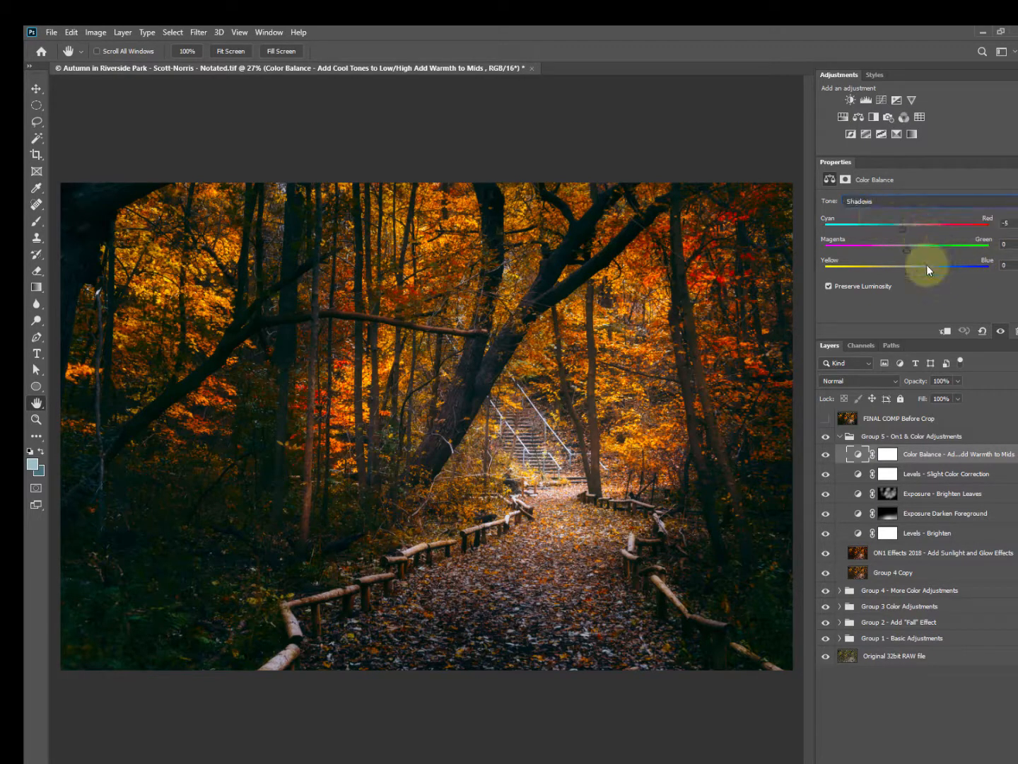
click(891, 202)
click(889, 232)
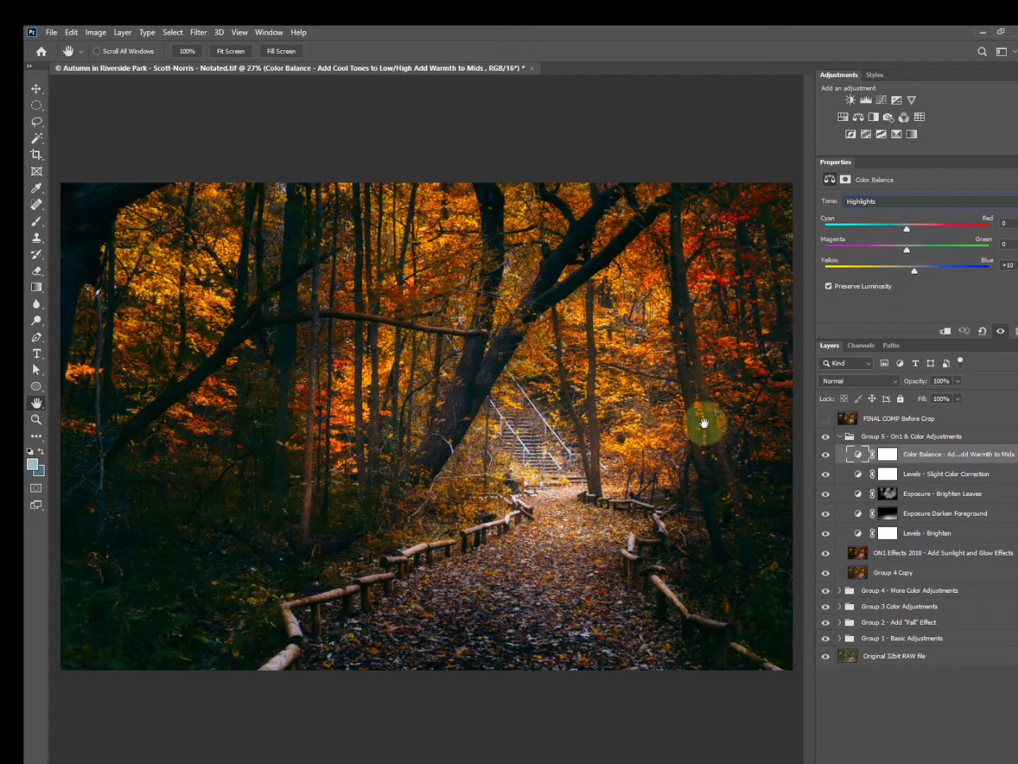
Compare the image repeatedly with and without the Color Balance layer, leaving it on, and show its Midtones settings
click(824, 455)
click(824, 455)
click(823, 455)
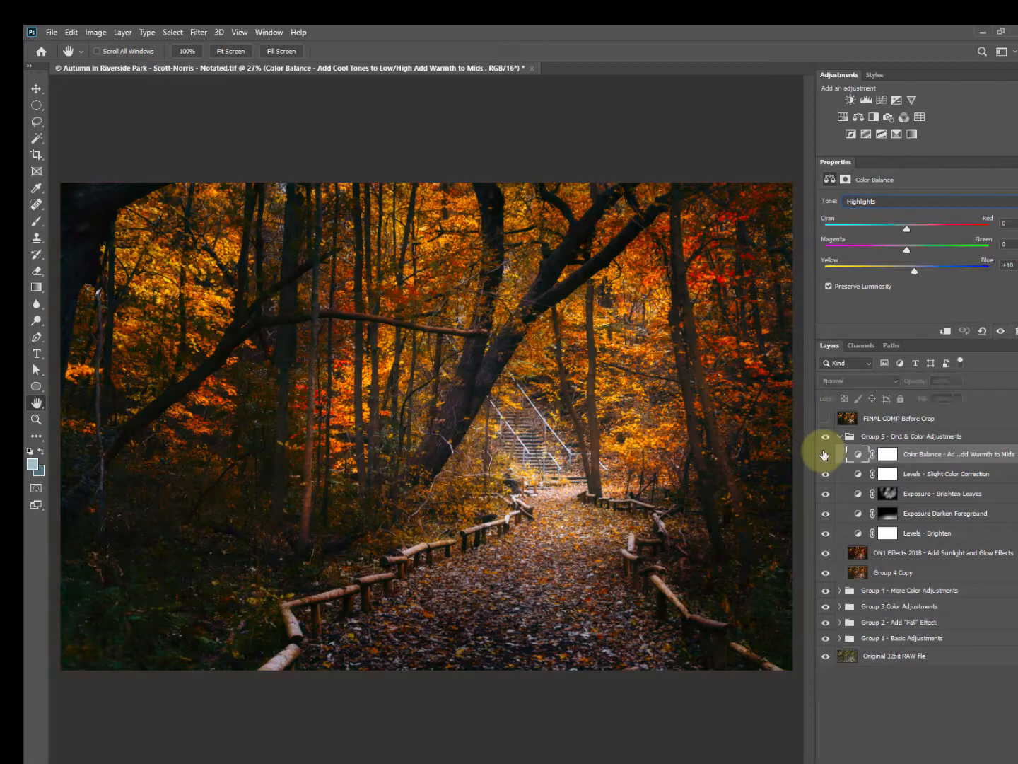
click(825, 455)
click(824, 455)
click(824, 455)
click(822, 458)
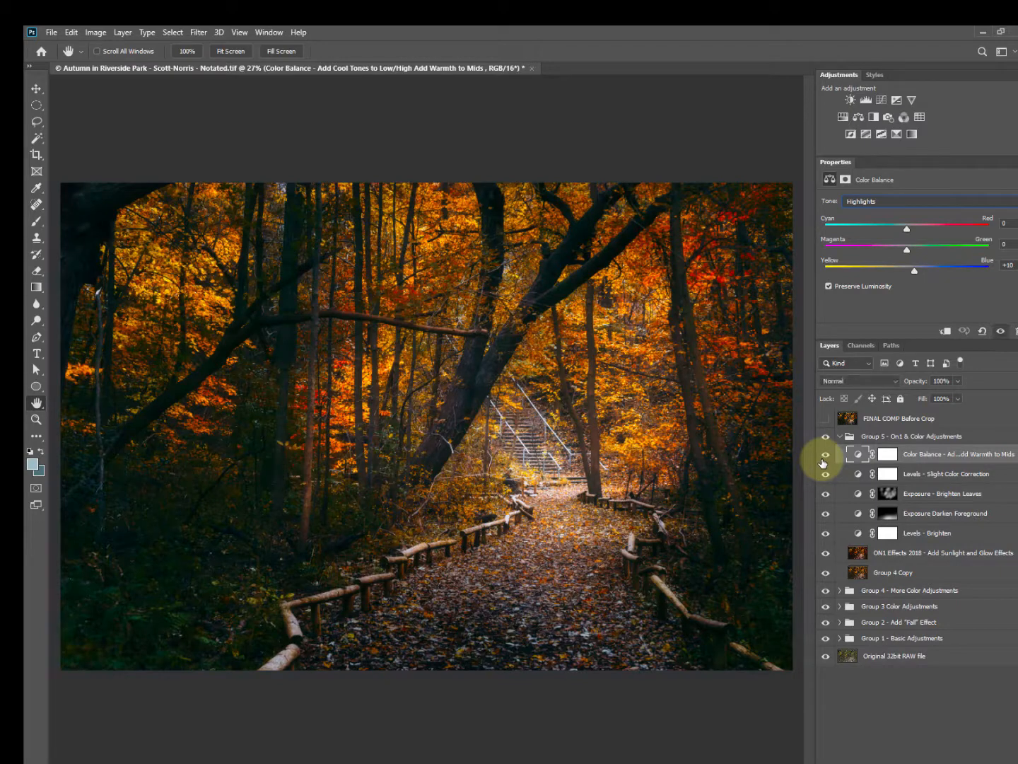
click(824, 455)
click(823, 454)
click(878, 203)
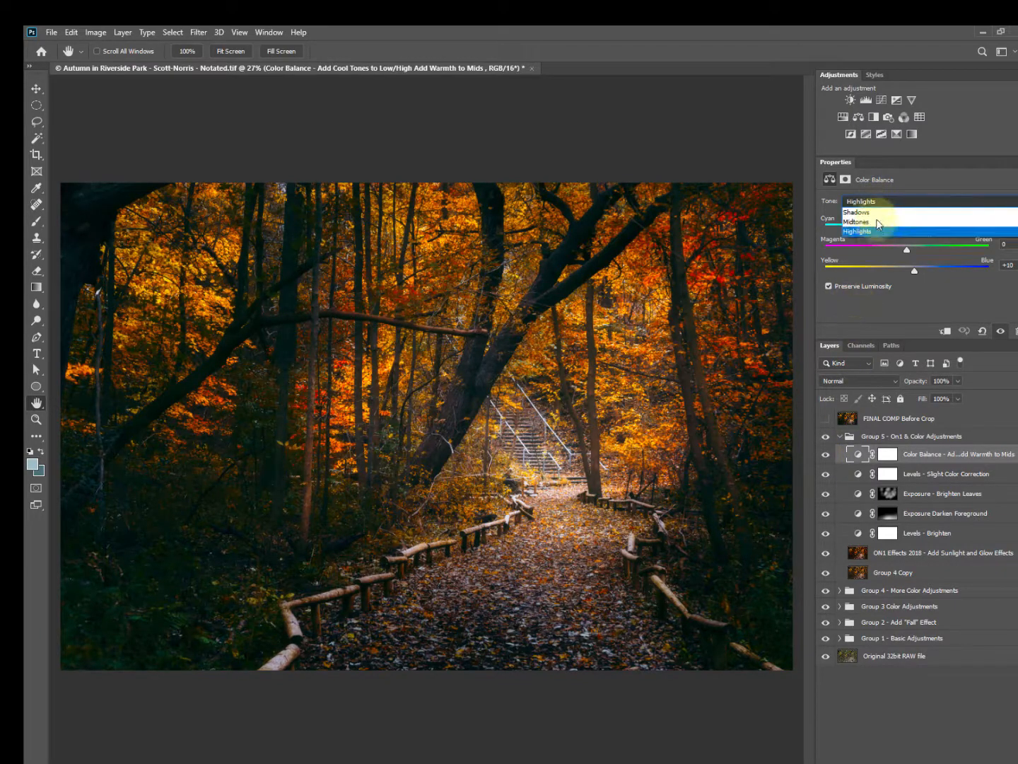
click(876, 214)
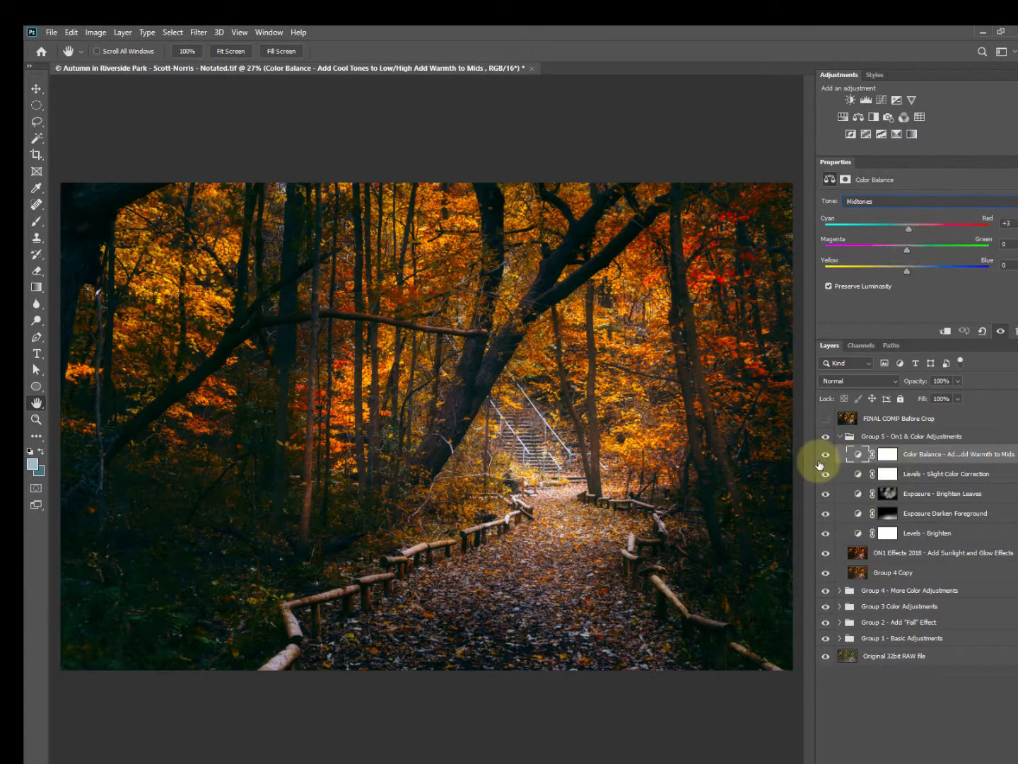
Vary the Color Balance layer's opacity down to 0% to compare its effect on the image
mouse_move(912, 229)
mouse_down()
mouse_move(956, 228)
mouse_move(850, 232)
mouse_move(909, 233)
mouse_up()
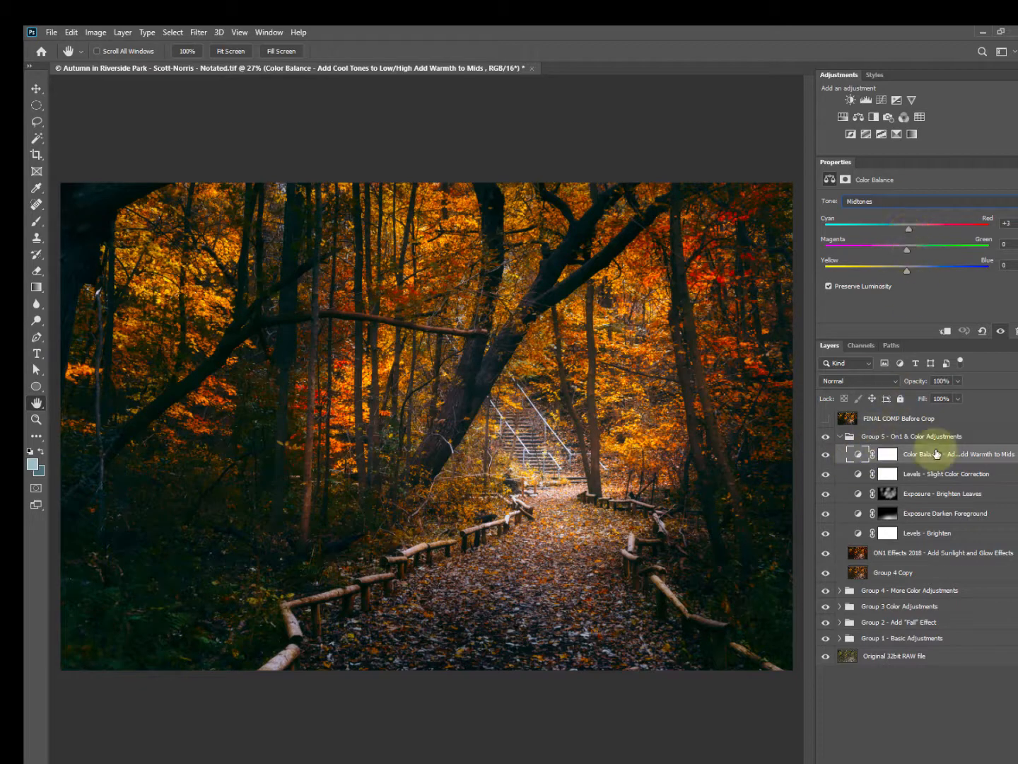
click(958, 381)
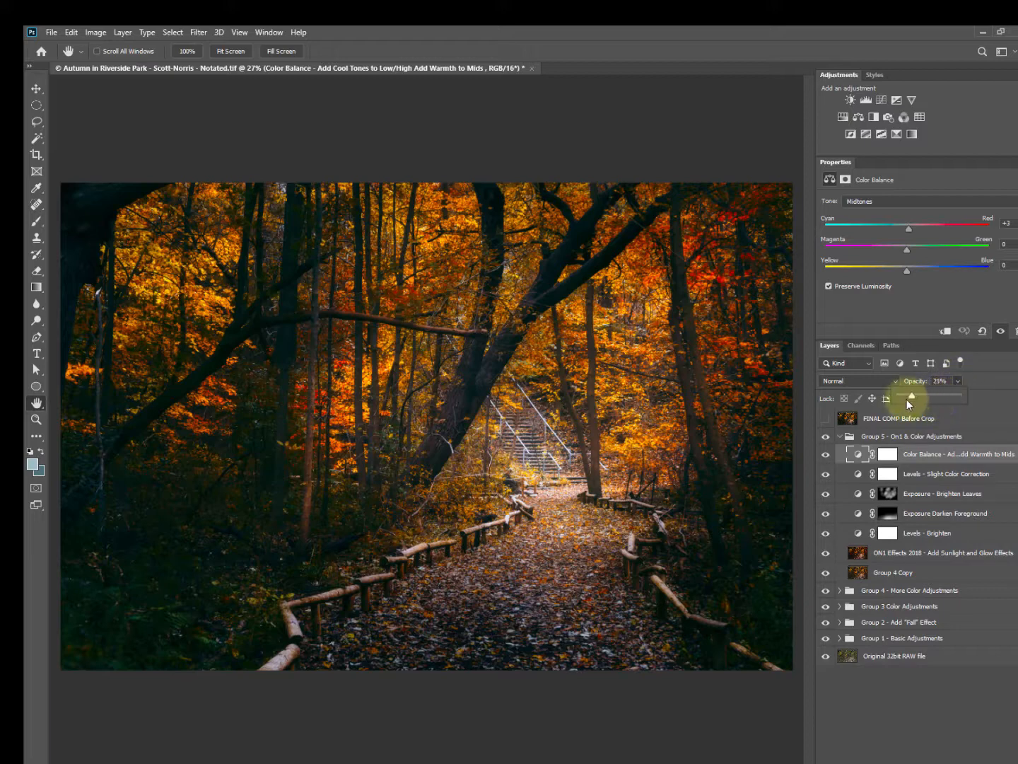
drag(908, 403, 913, 400)
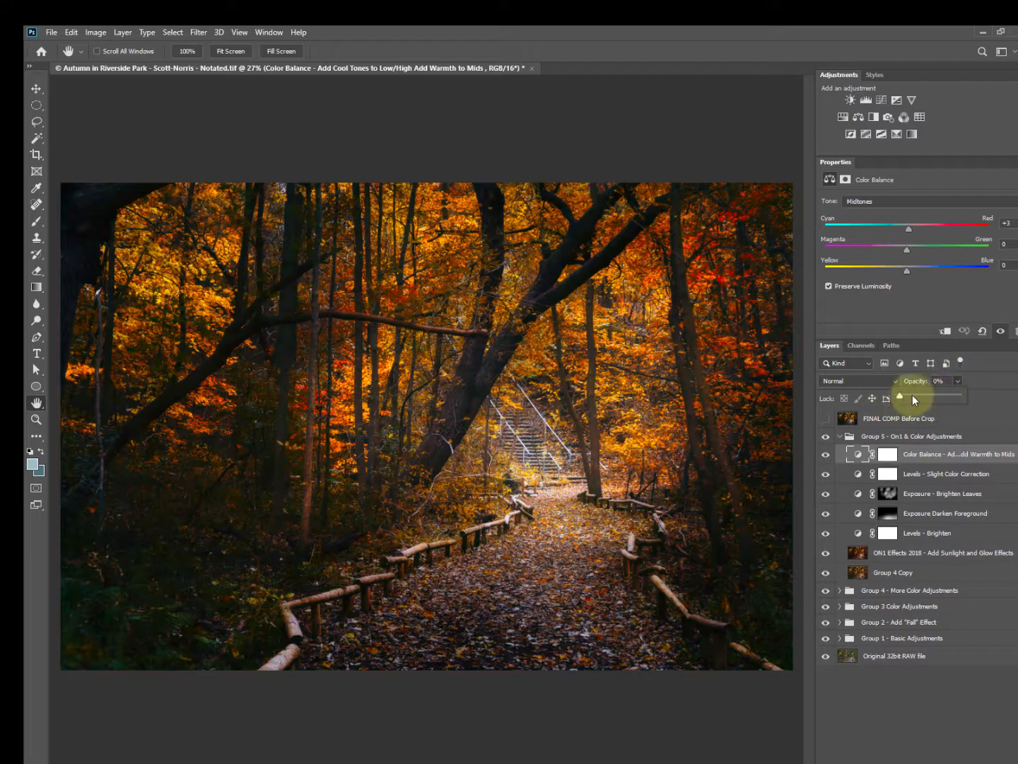
Collapse Group 5 and hide all five groups and the FINAL COMP Before Crop layer, leaving only the Original 32bit RAW file
click(839, 436)
click(839, 436)
click(825, 419)
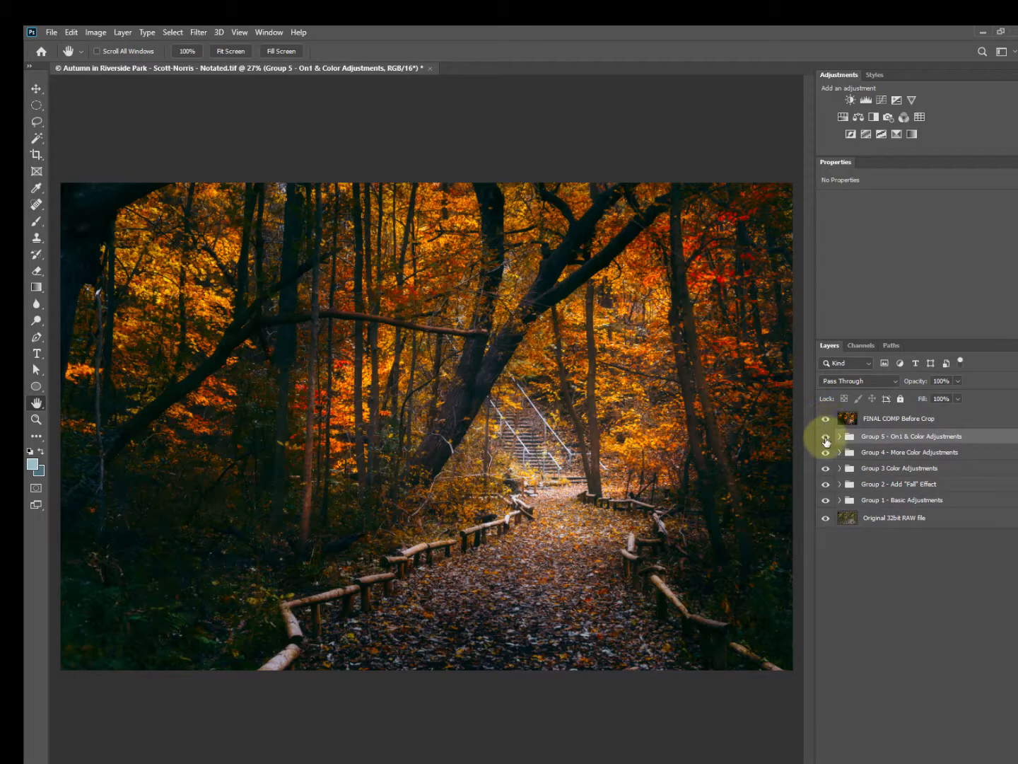
mouse_move(825, 441)
mouse_down()
mouse_move(831, 477)
mouse_move(826, 424)
mouse_up()
Turn on Groups 1 through 5 in order and the FINAL COMP Before Crop layer to review the edit's progression
click(825, 500)
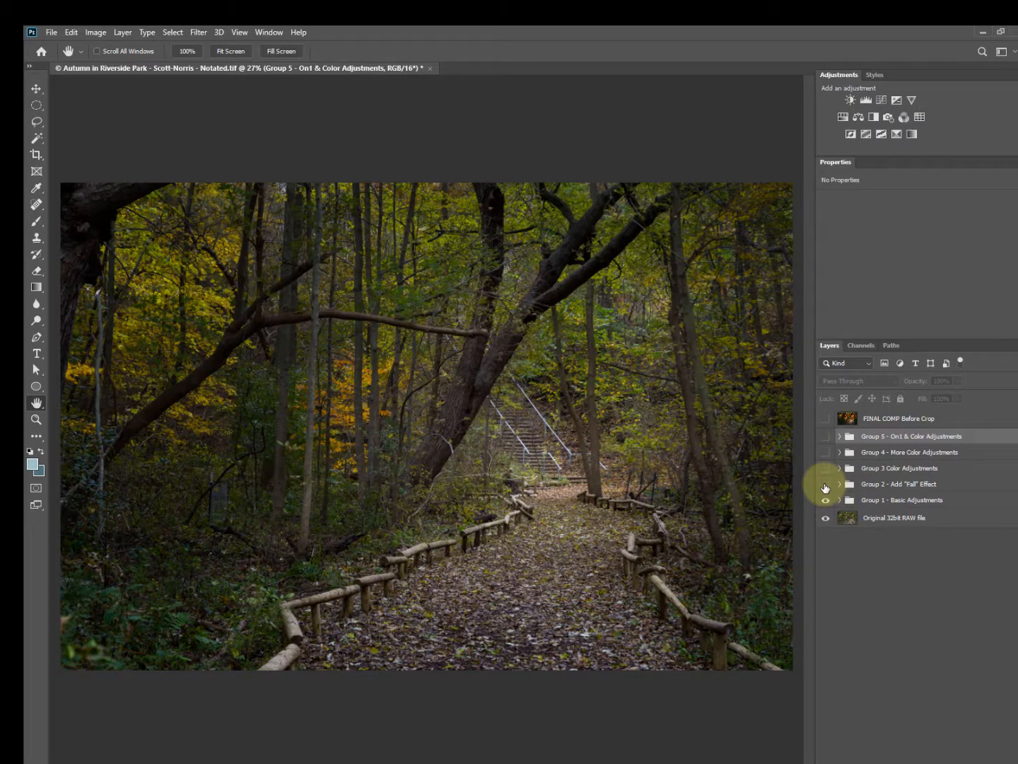
click(825, 486)
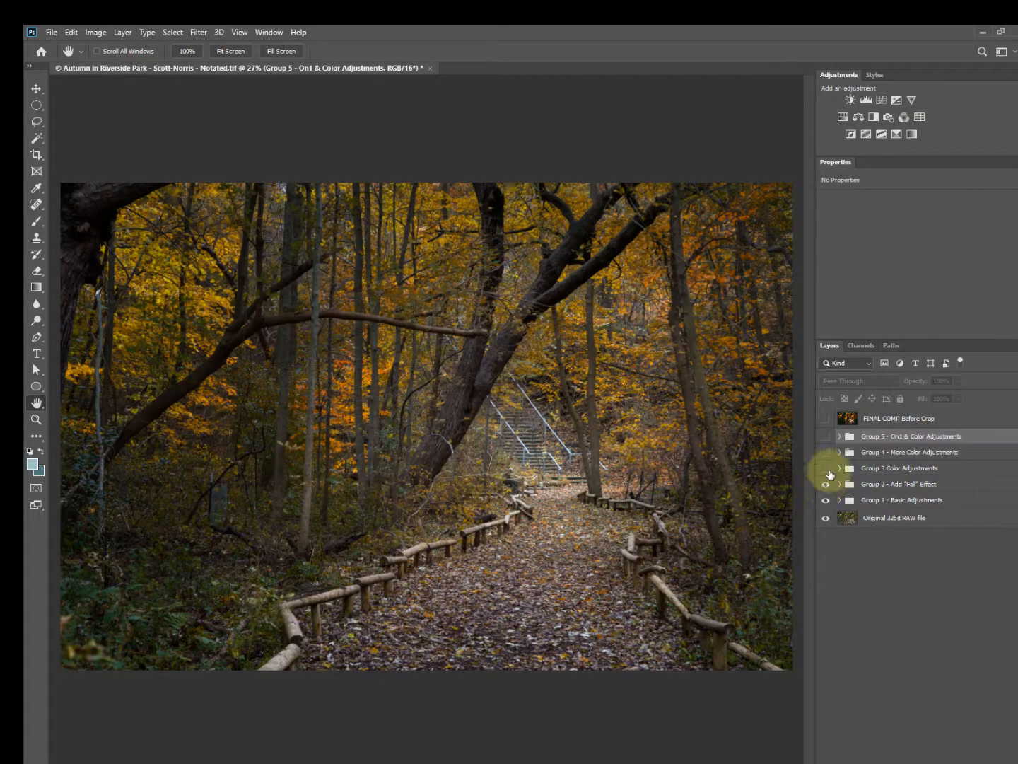
click(831, 465)
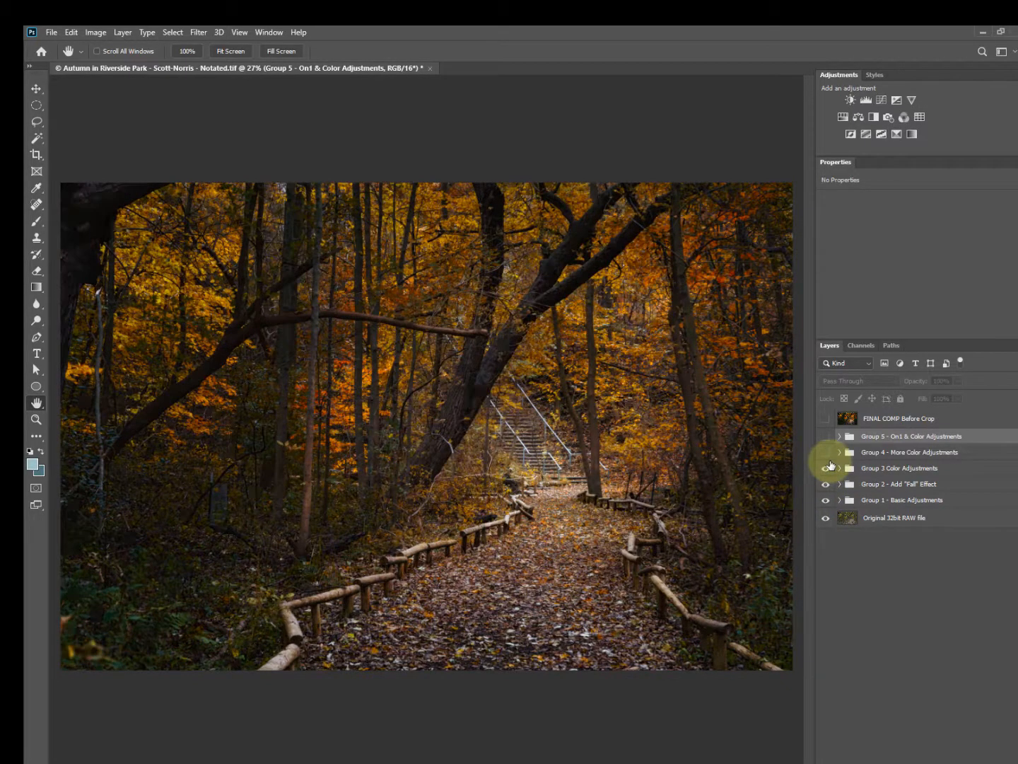
click(825, 452)
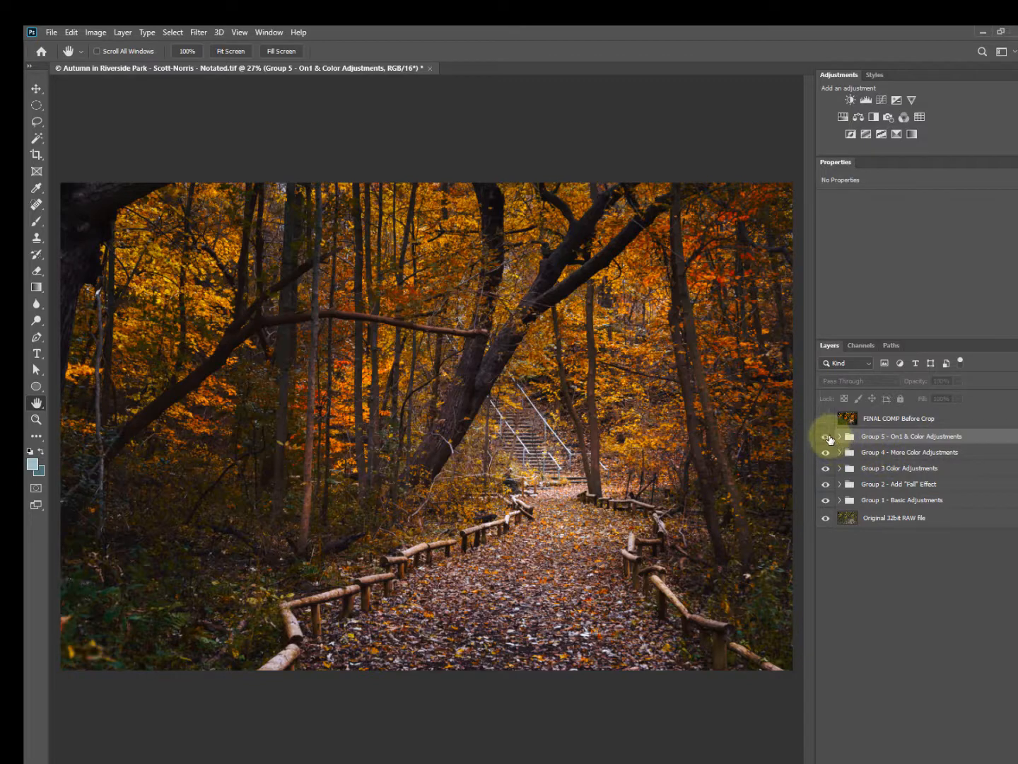
click(825, 437)
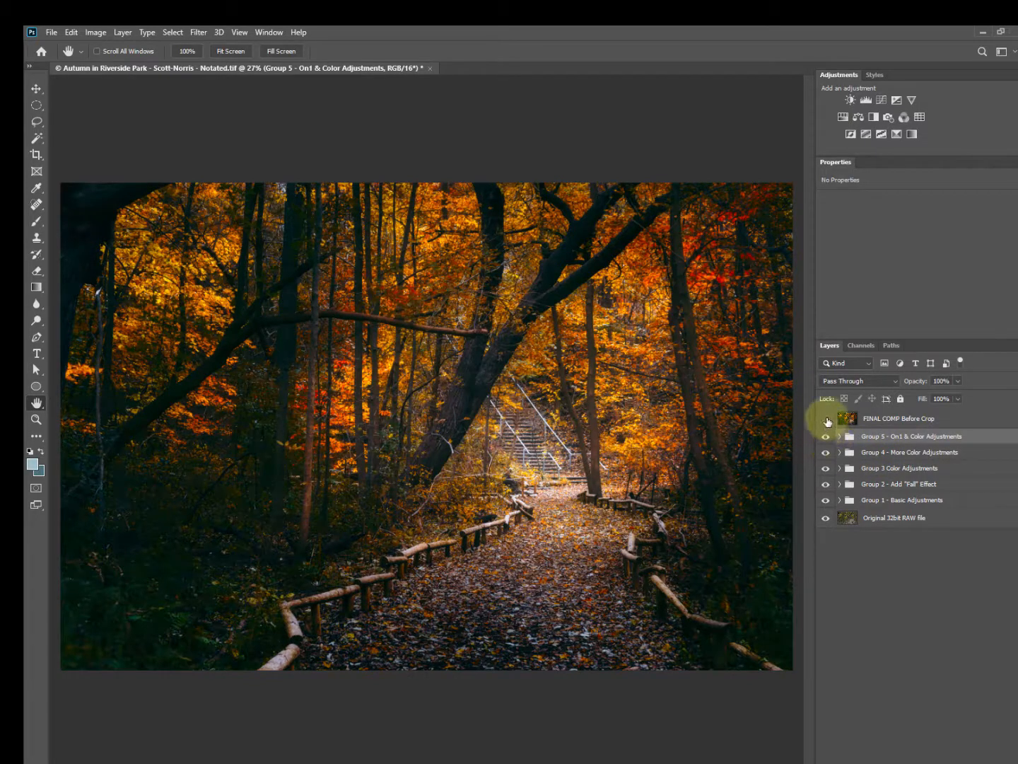
click(825, 419)
Hide all five groups and compare FINAL COMP Before Crop with the Original 32bit RAW file, leaving the final composite visible
click(825, 500)
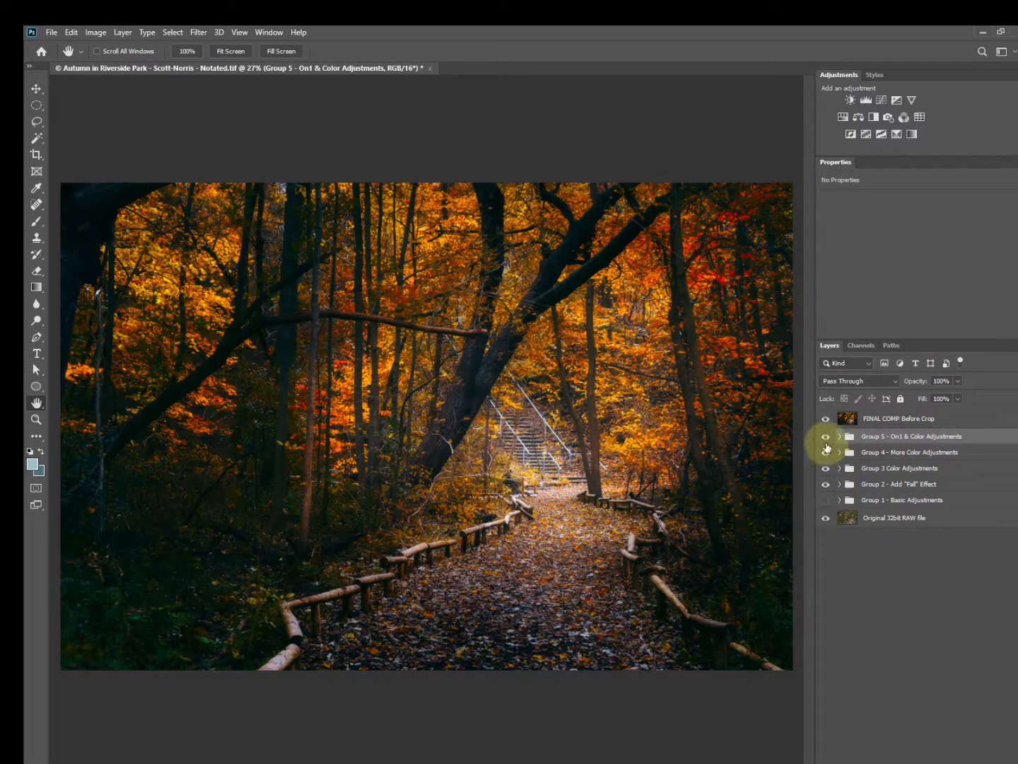
drag(825, 474, 831, 423)
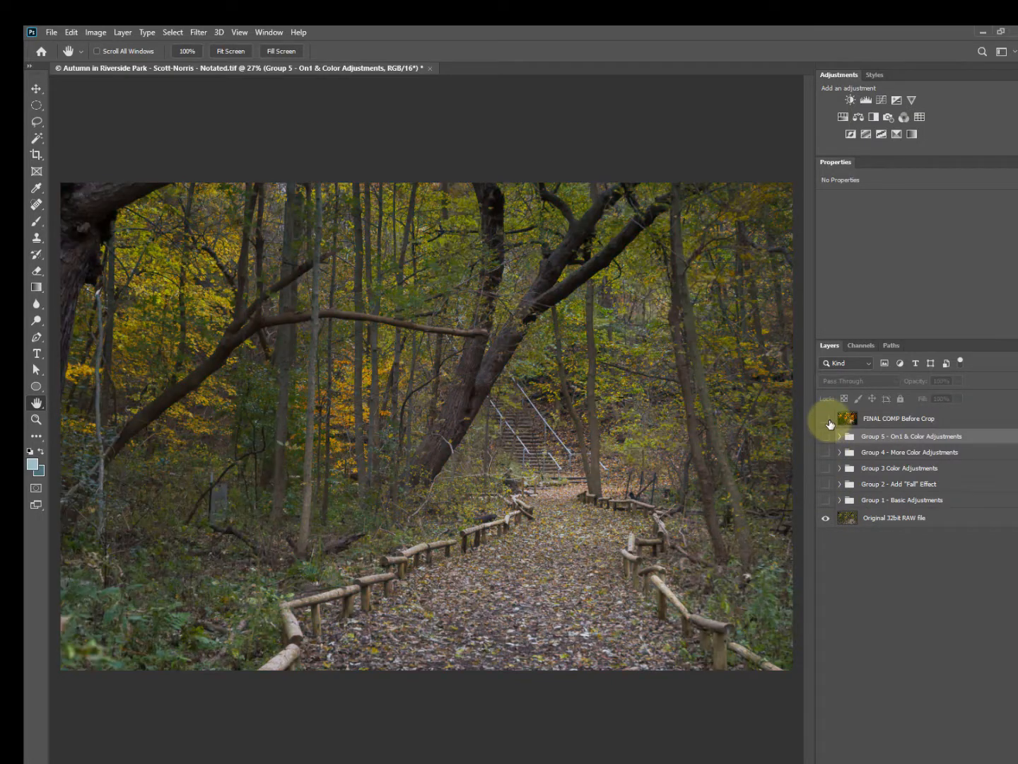
click(829, 420)
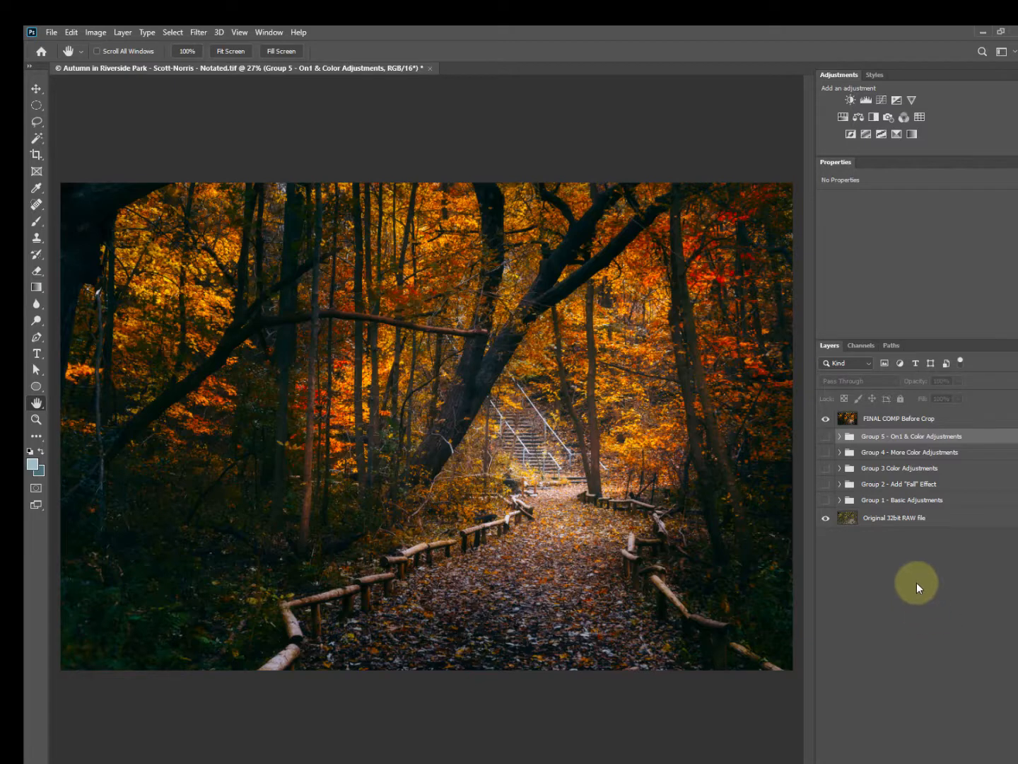
click(825, 418)
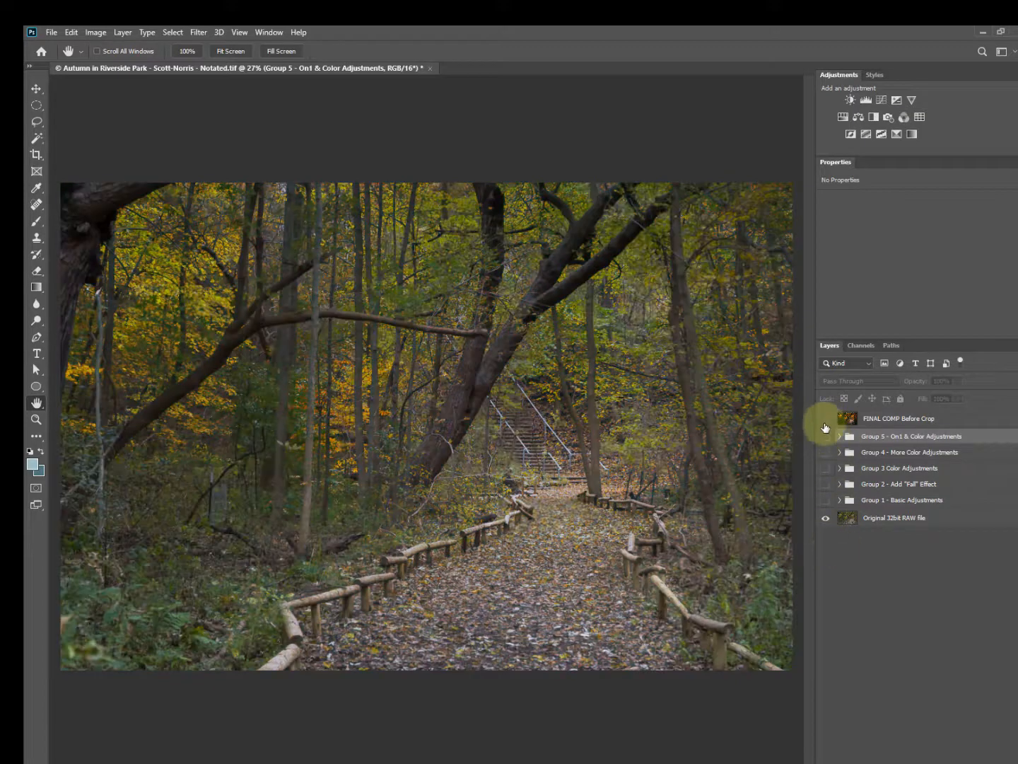
click(825, 418)
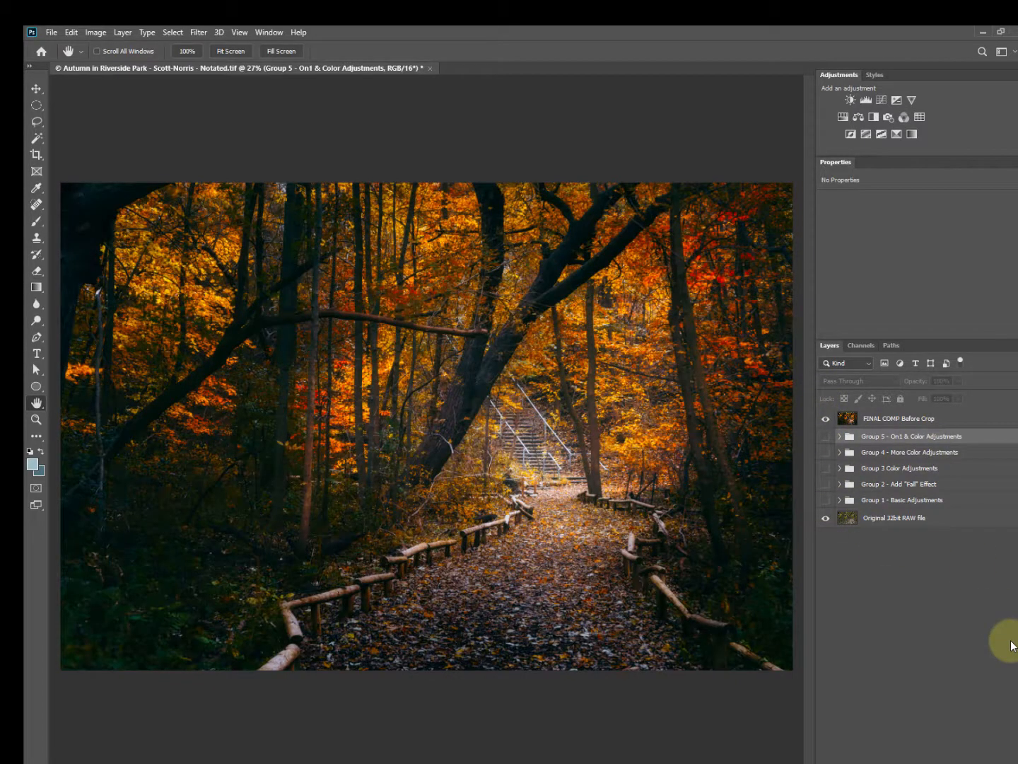